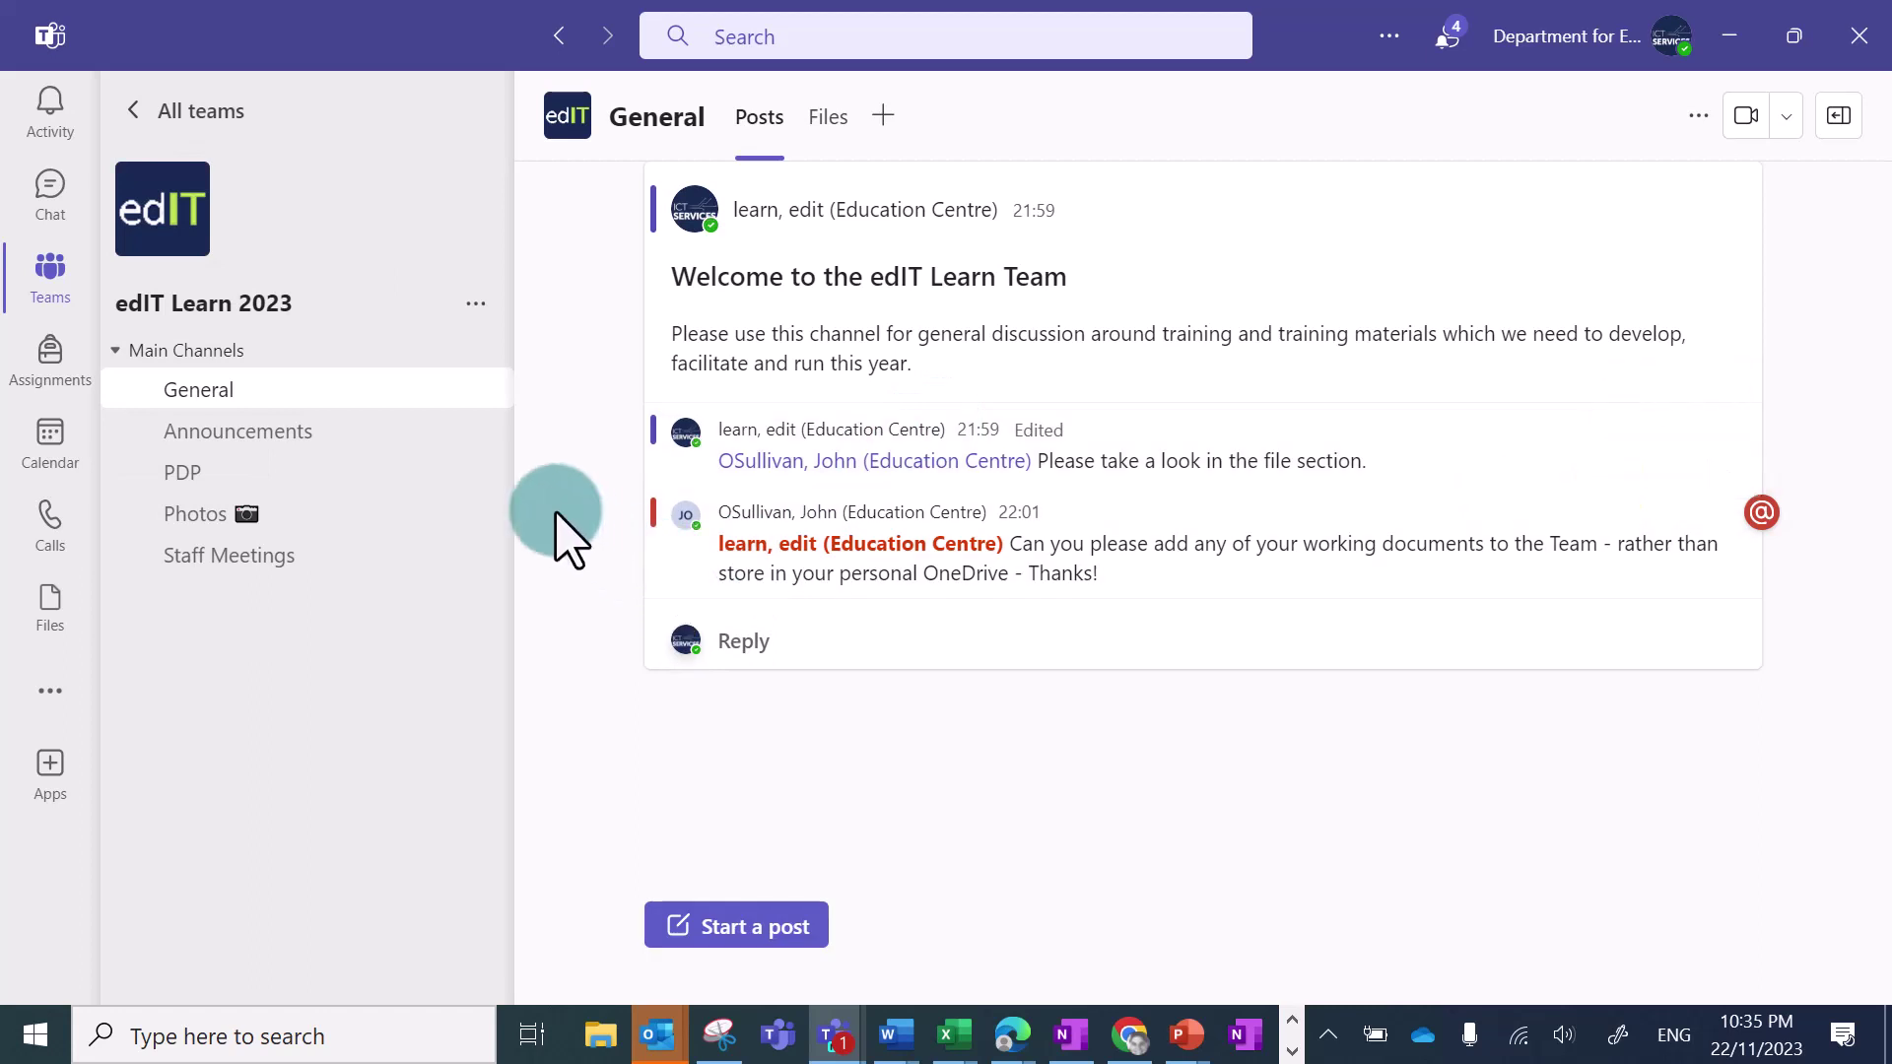
- Start a General post with the subject 'Partner training' and write its message
{"action": "left_click", "coordinate": [760, 938]}
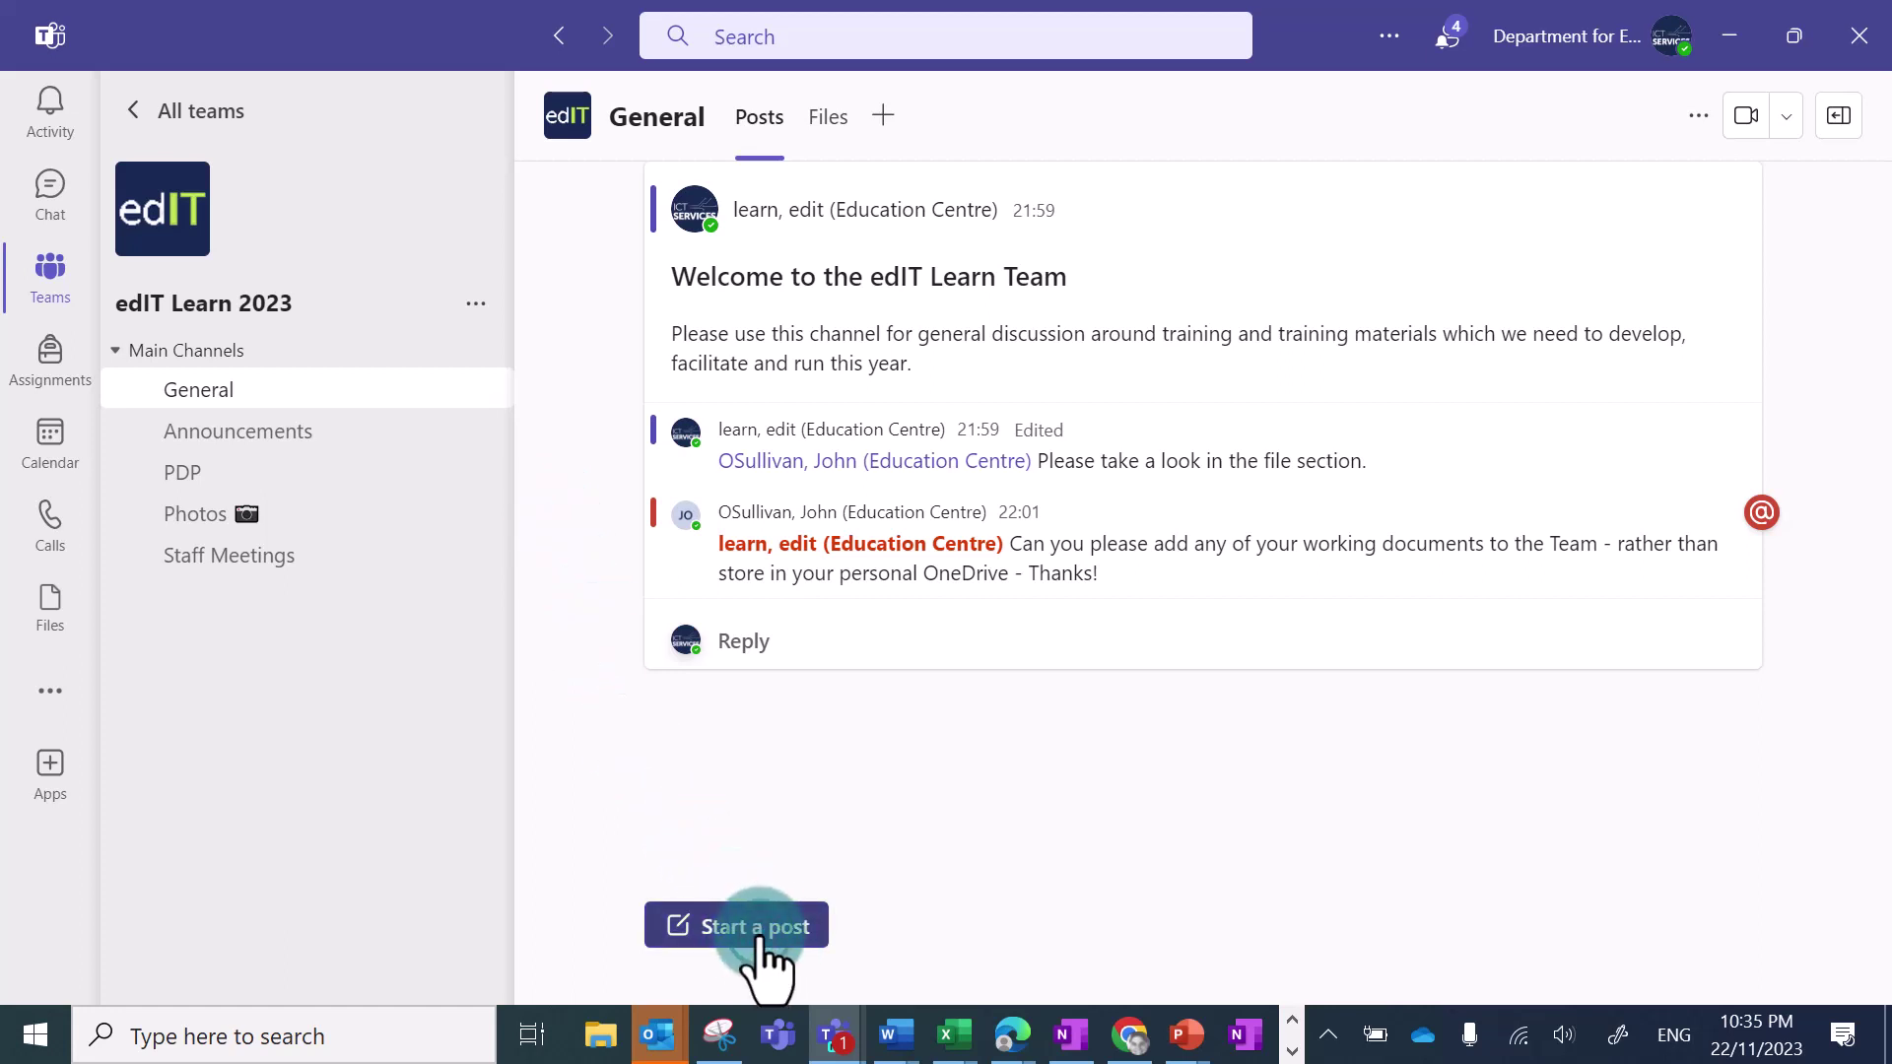
{"action": "left_click", "coordinate": [832, 609]}
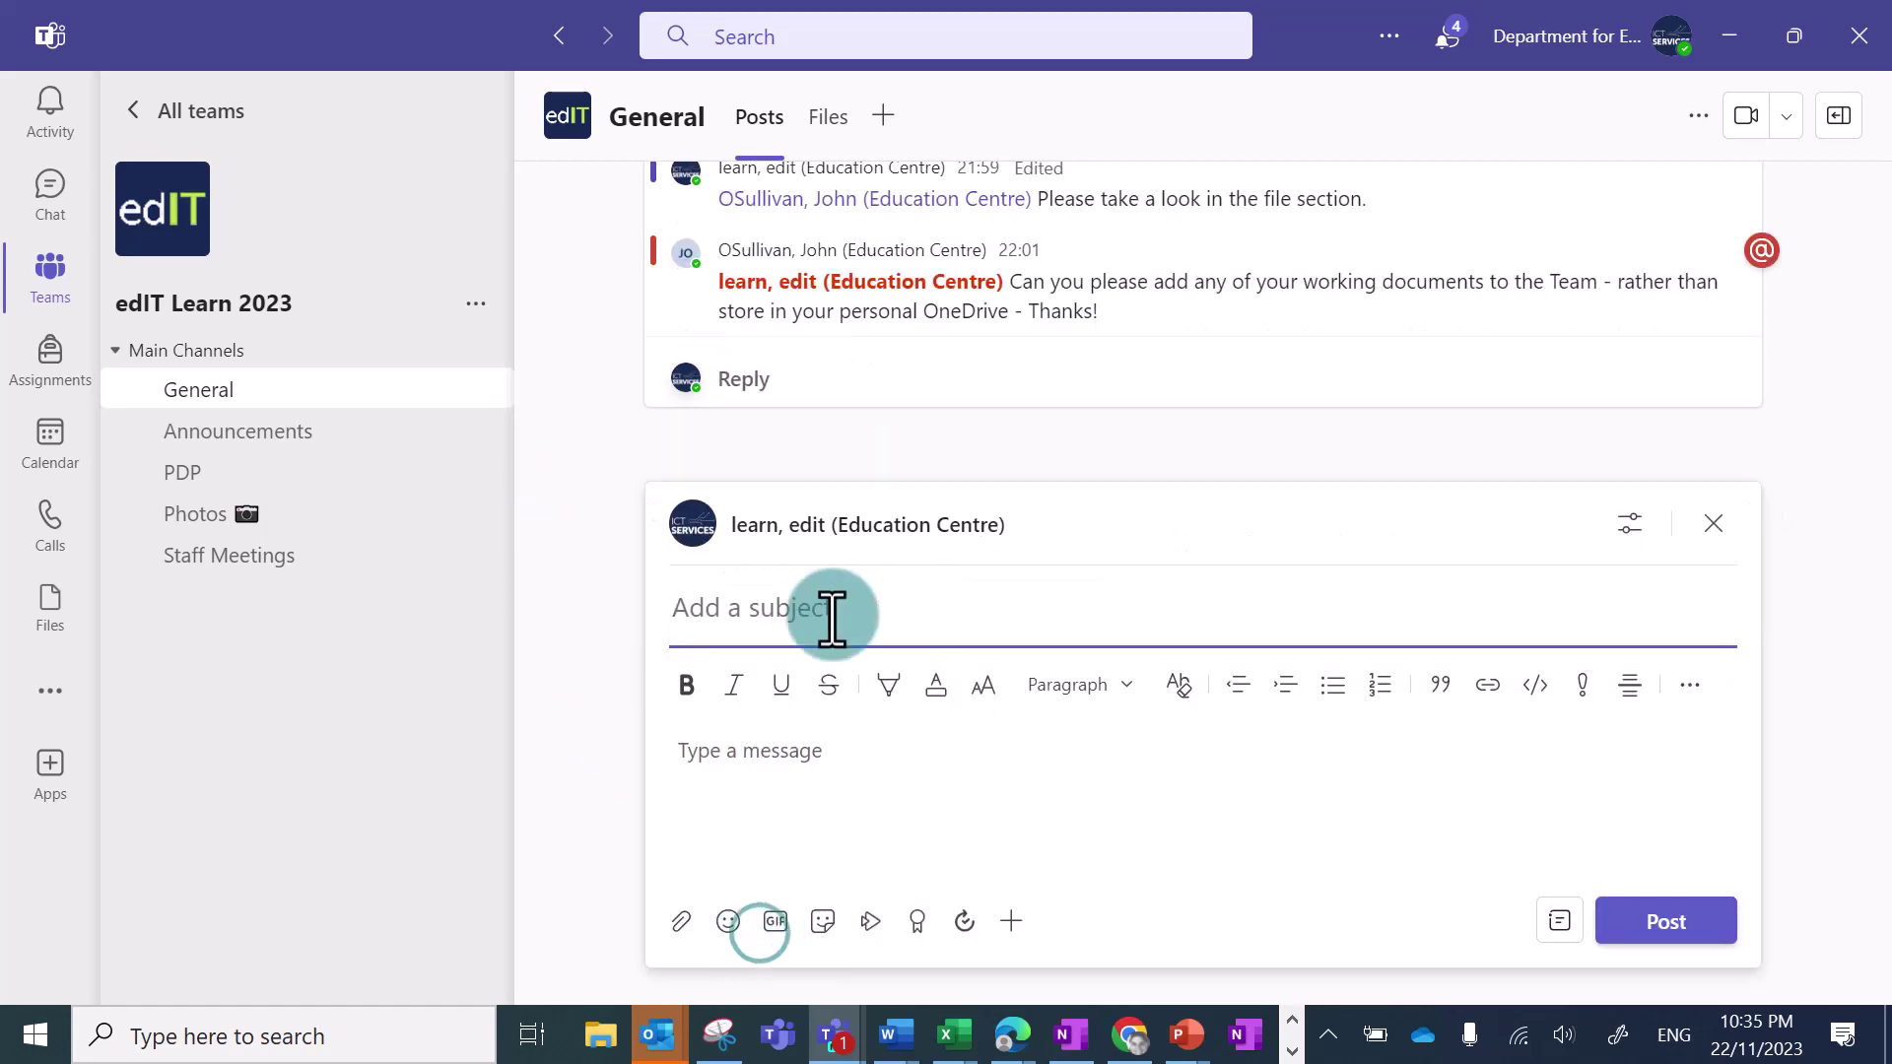
{"action": "type", "text": "Partner training"}
{"action": "left_click", "coordinate": [798, 757]}
{"action": "type", "text": "Please sub"}
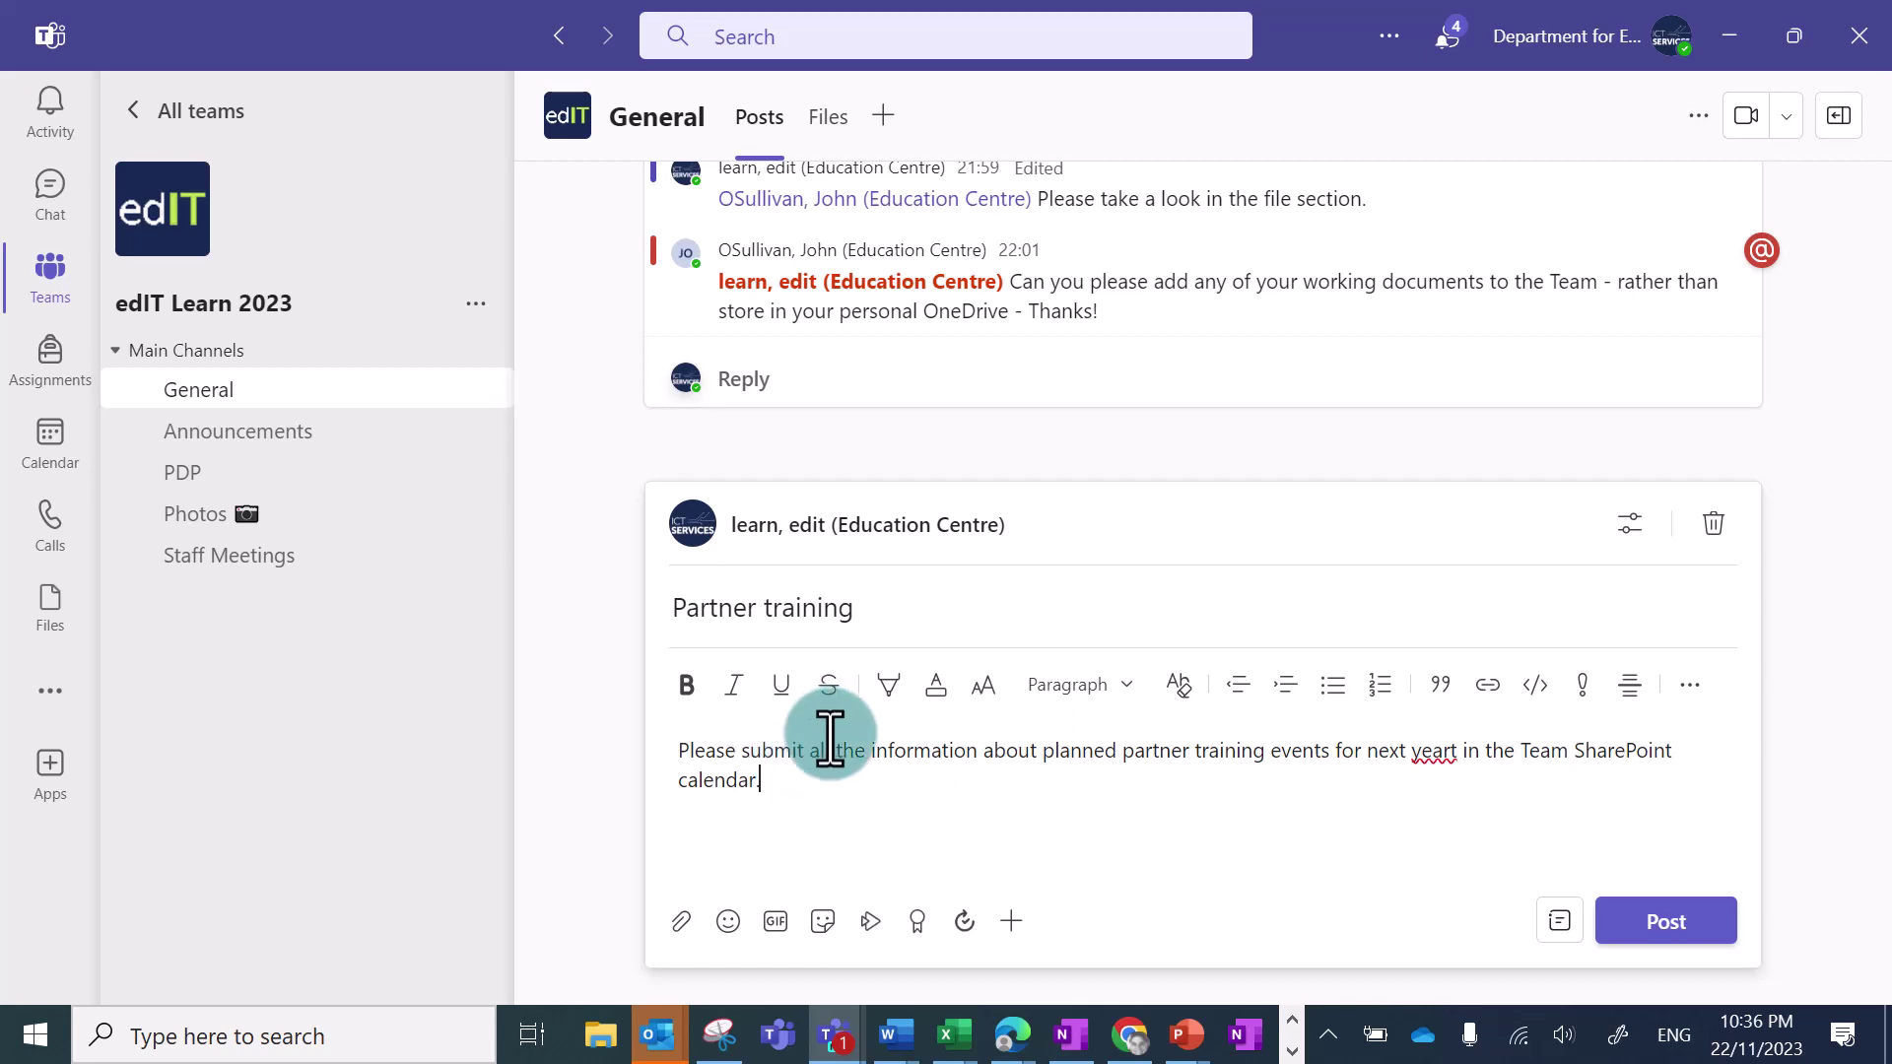
- Bold 'Please', make 'Team SharePoint calendar' green, highlight 'information' yellow, and post it
{"action": "double_click", "coordinate": [690, 751]}
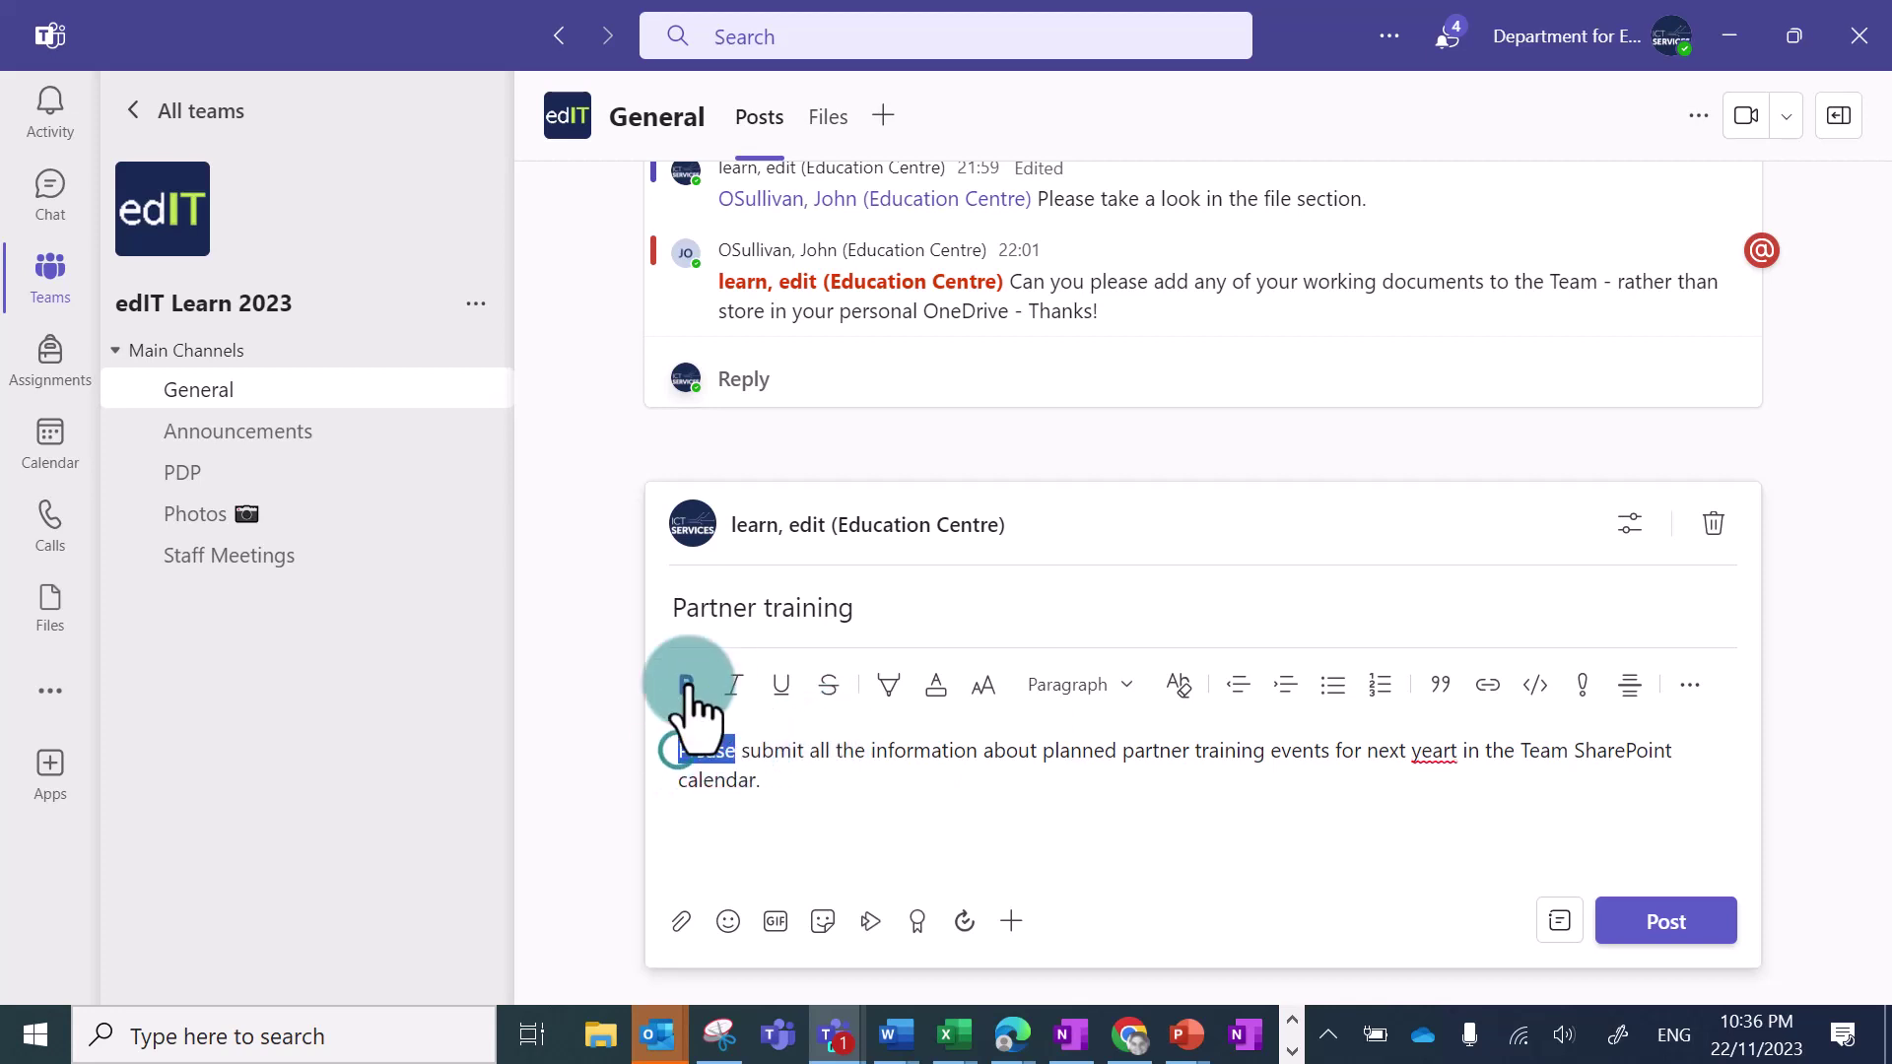
{"action": "left_click", "coordinate": [687, 684]}
{"action": "left_click_drag", "start_coordinate": [1525, 751], "coordinate": [1639, 785]}
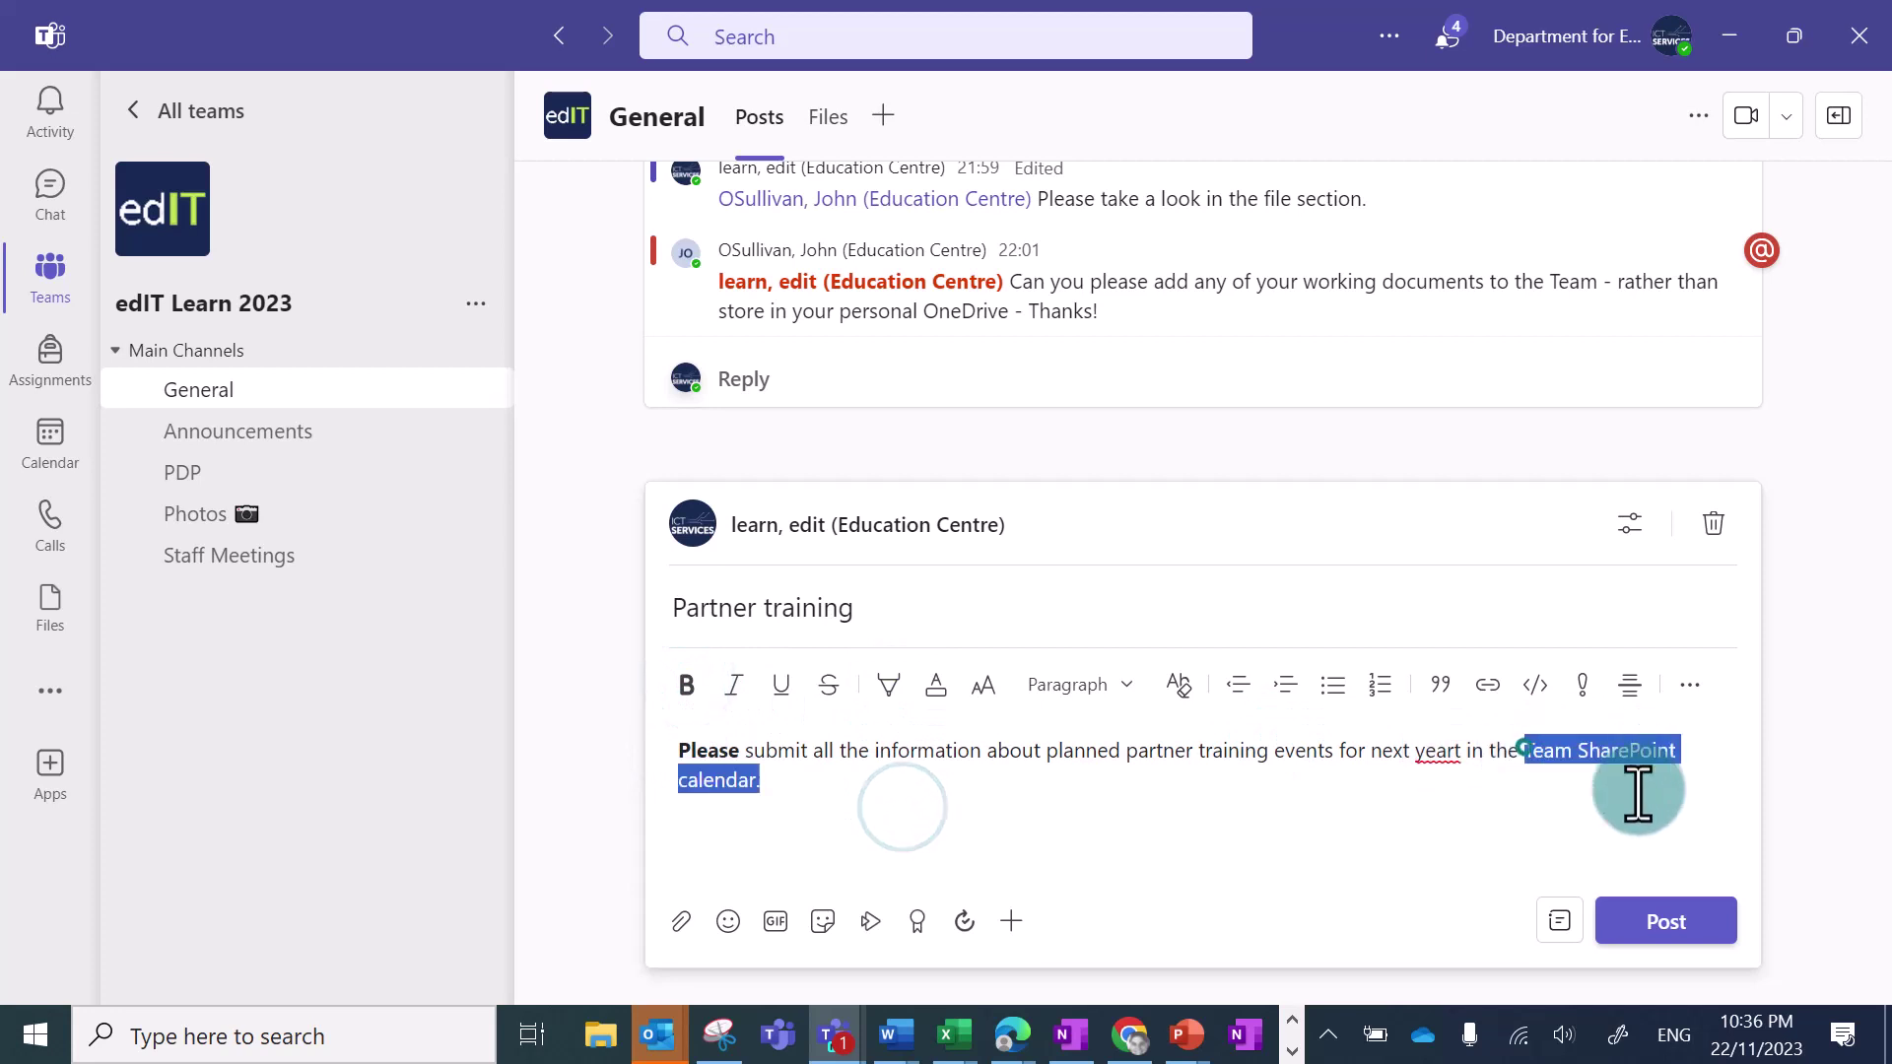
{"action": "left_click", "coordinate": [936, 690]}
{"action": "left_click", "coordinate": [961, 631]}
{"action": "double_click", "coordinate": [907, 751]}
{"action": "left_click", "coordinate": [892, 686]}
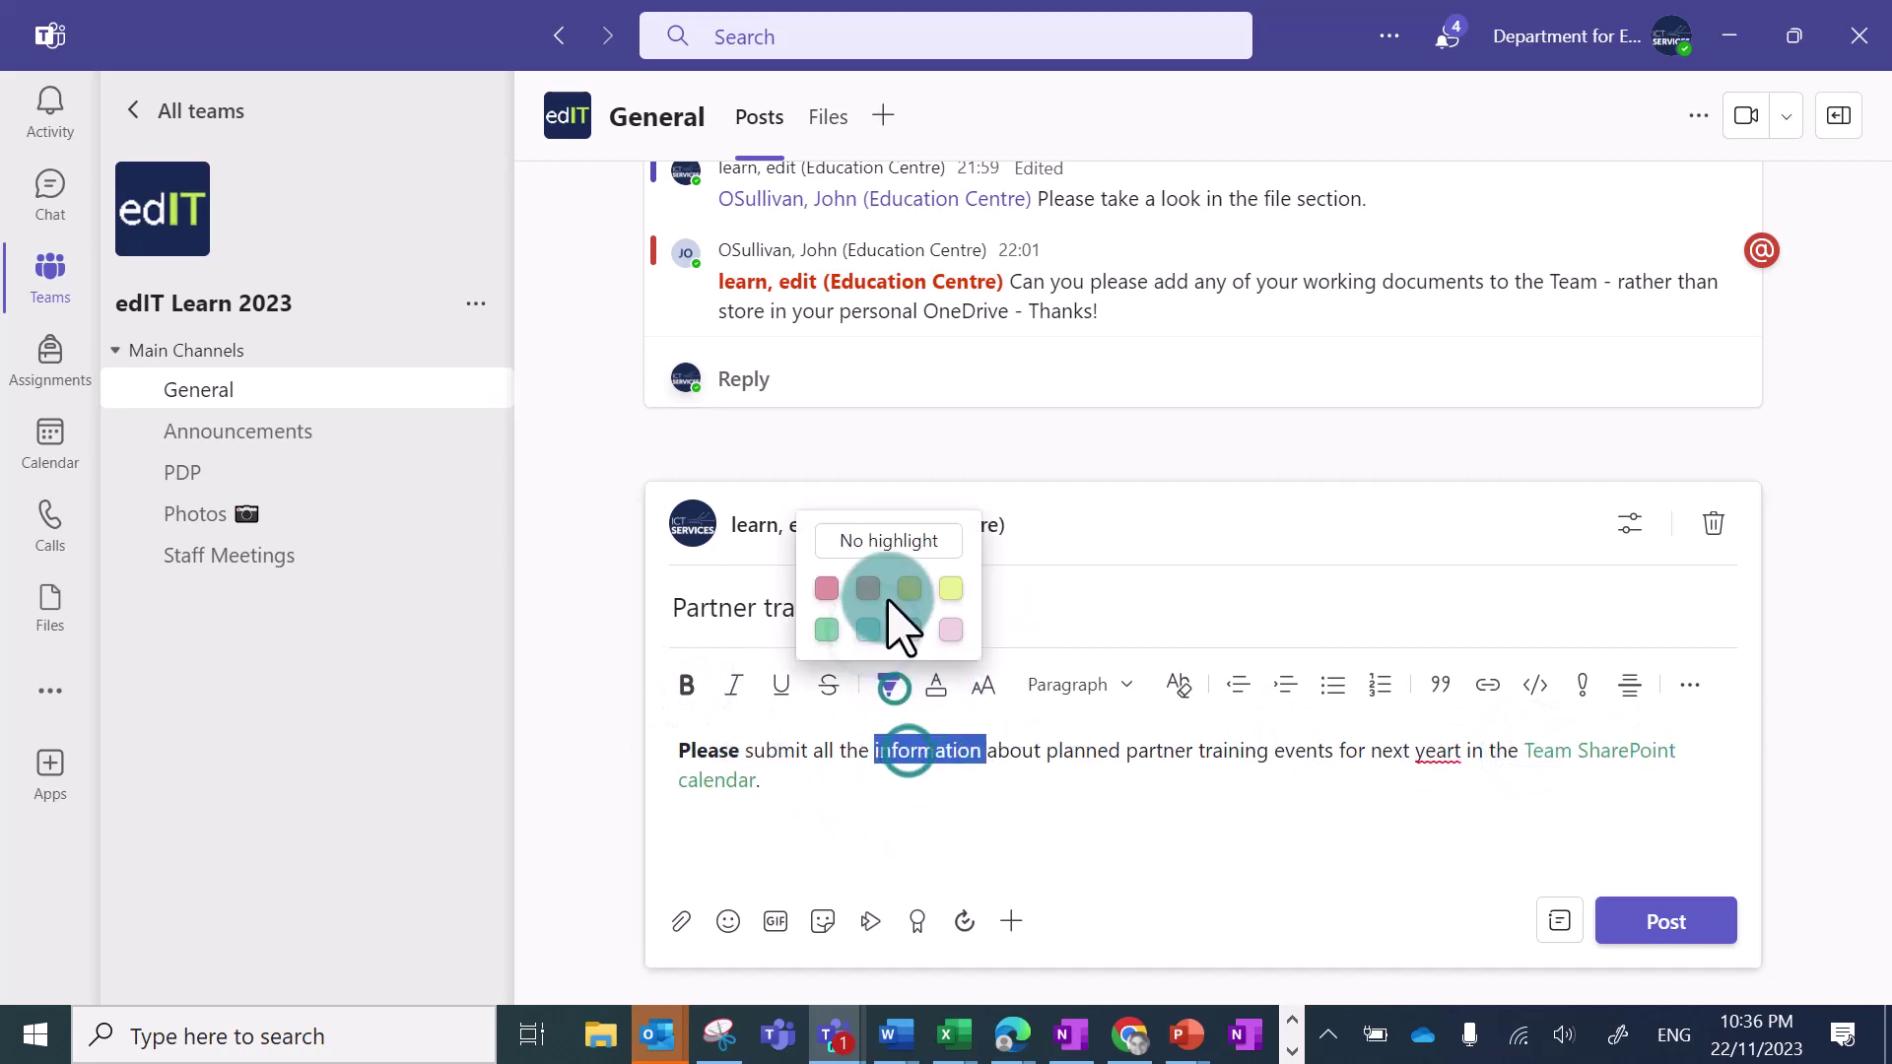
{"action": "left_click", "coordinate": [905, 587]}
{"action": "left_click", "coordinate": [846, 831]}
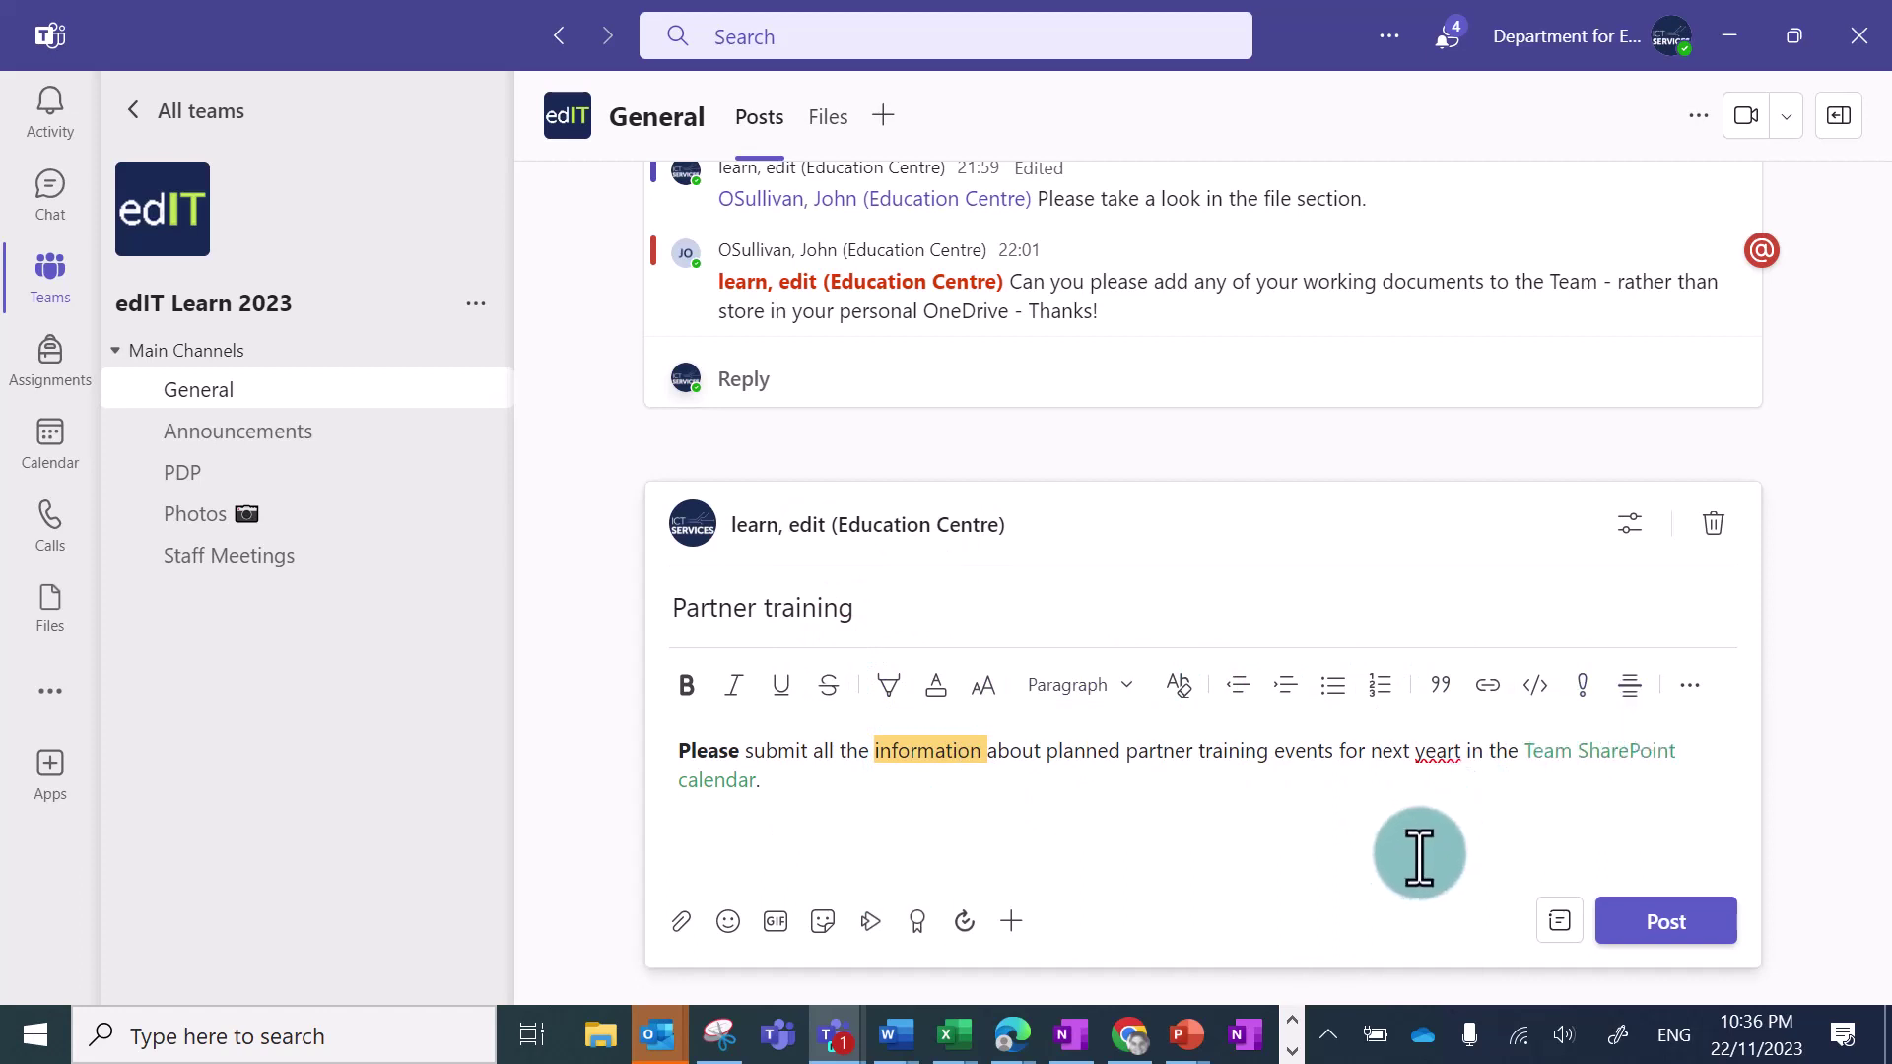
{"action": "left_click", "coordinate": [1665, 923]}
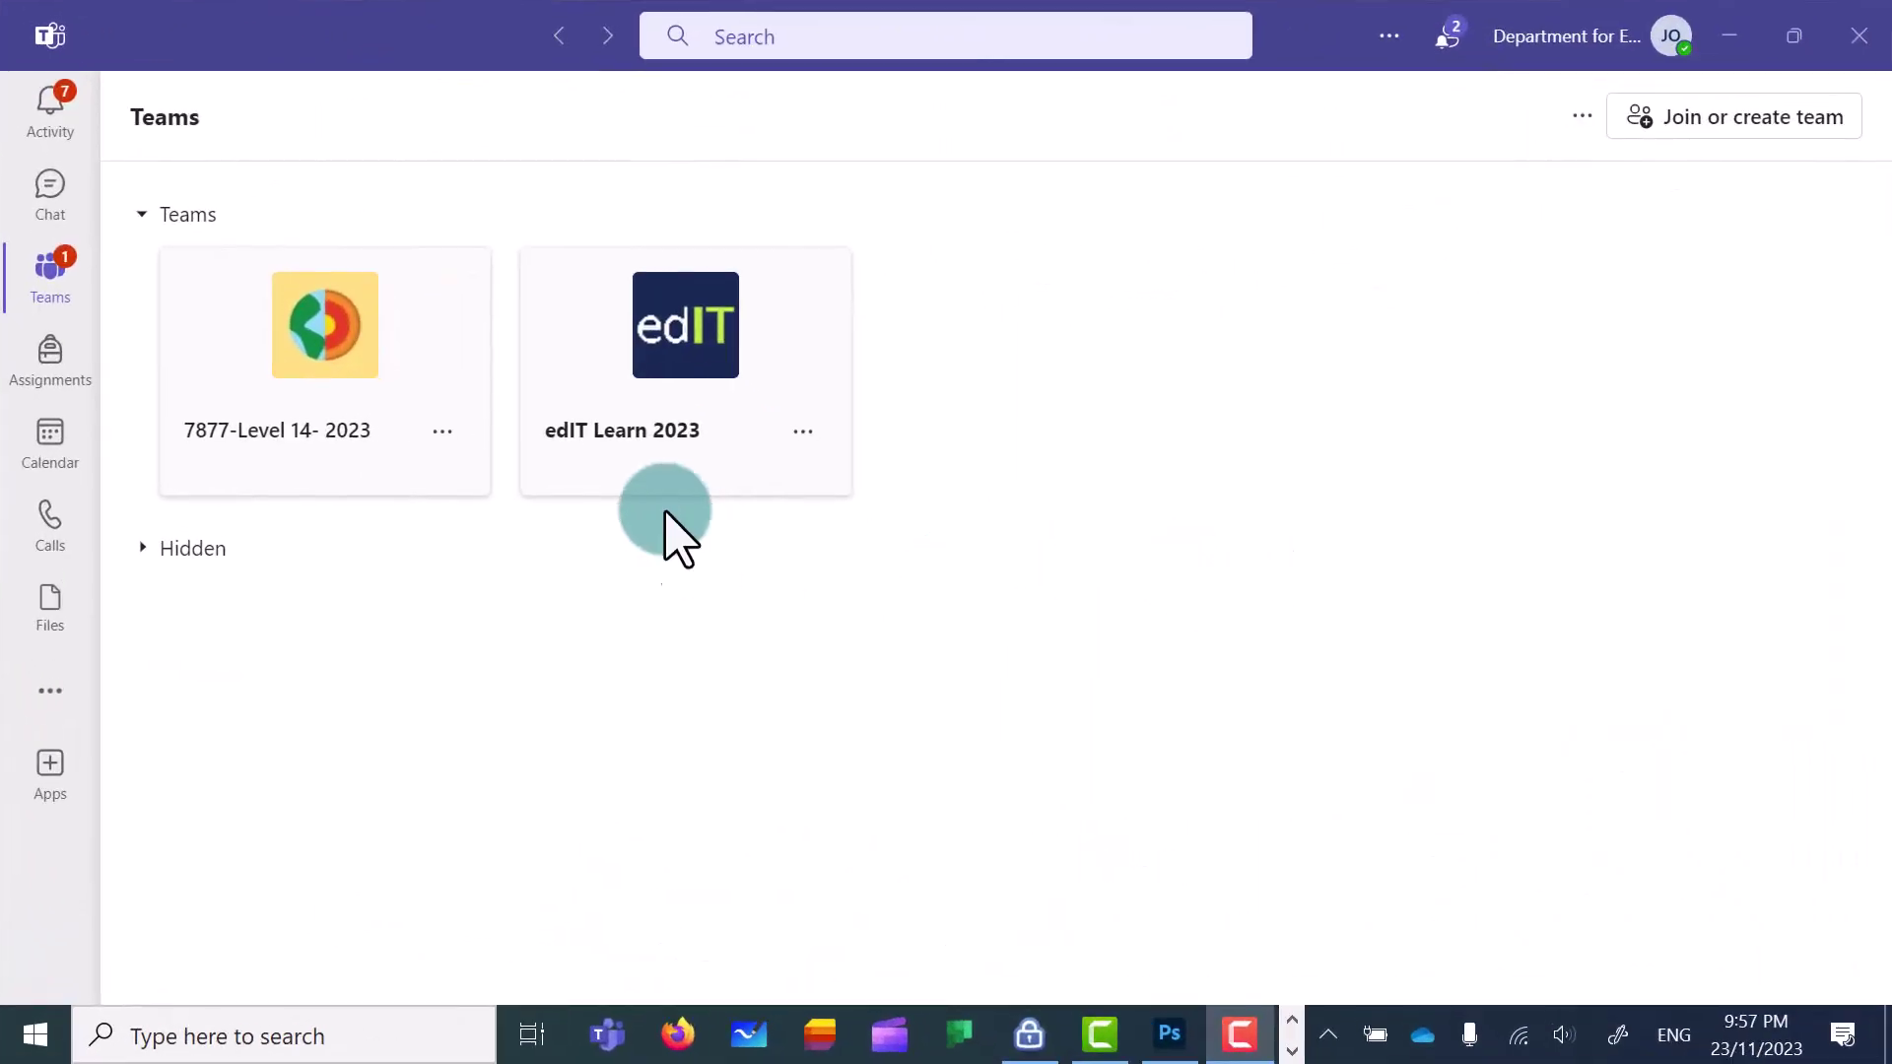
{"action": "left_click", "coordinate": [604, 458]}
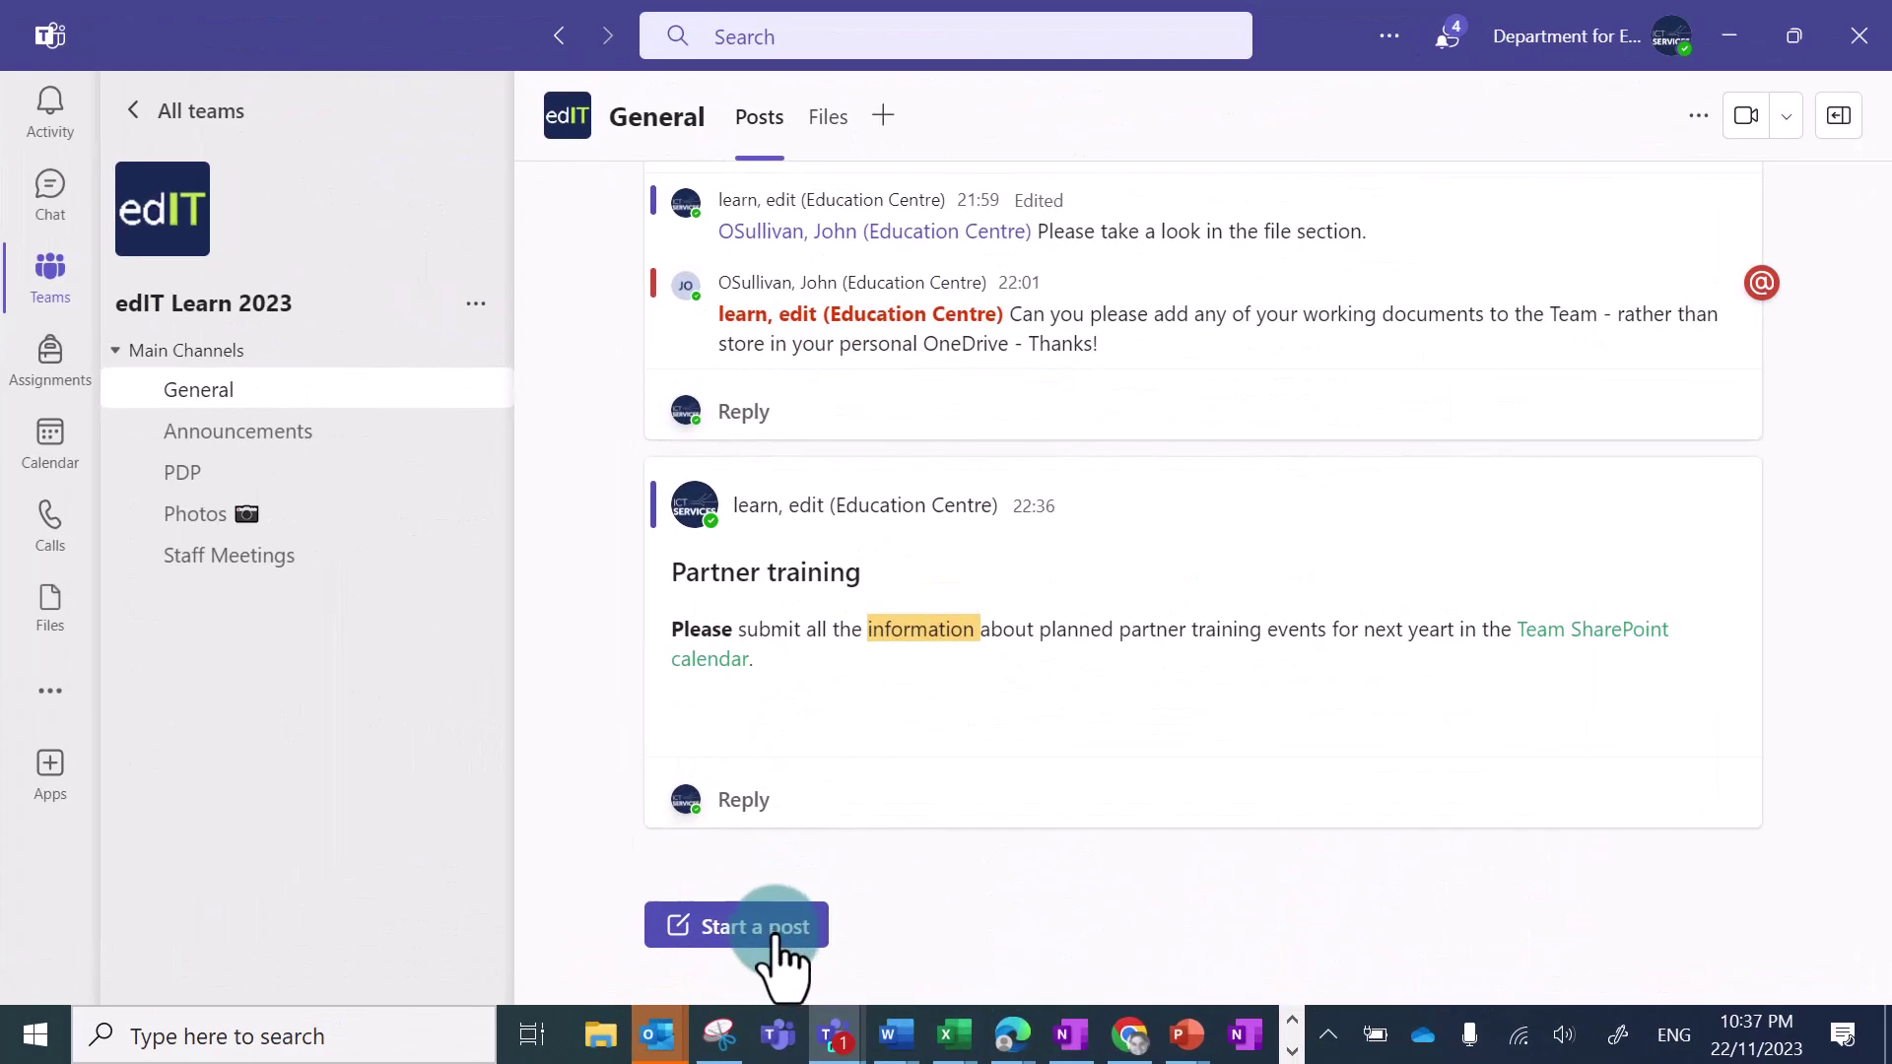
{"action": "left_click", "coordinate": [773, 931]}
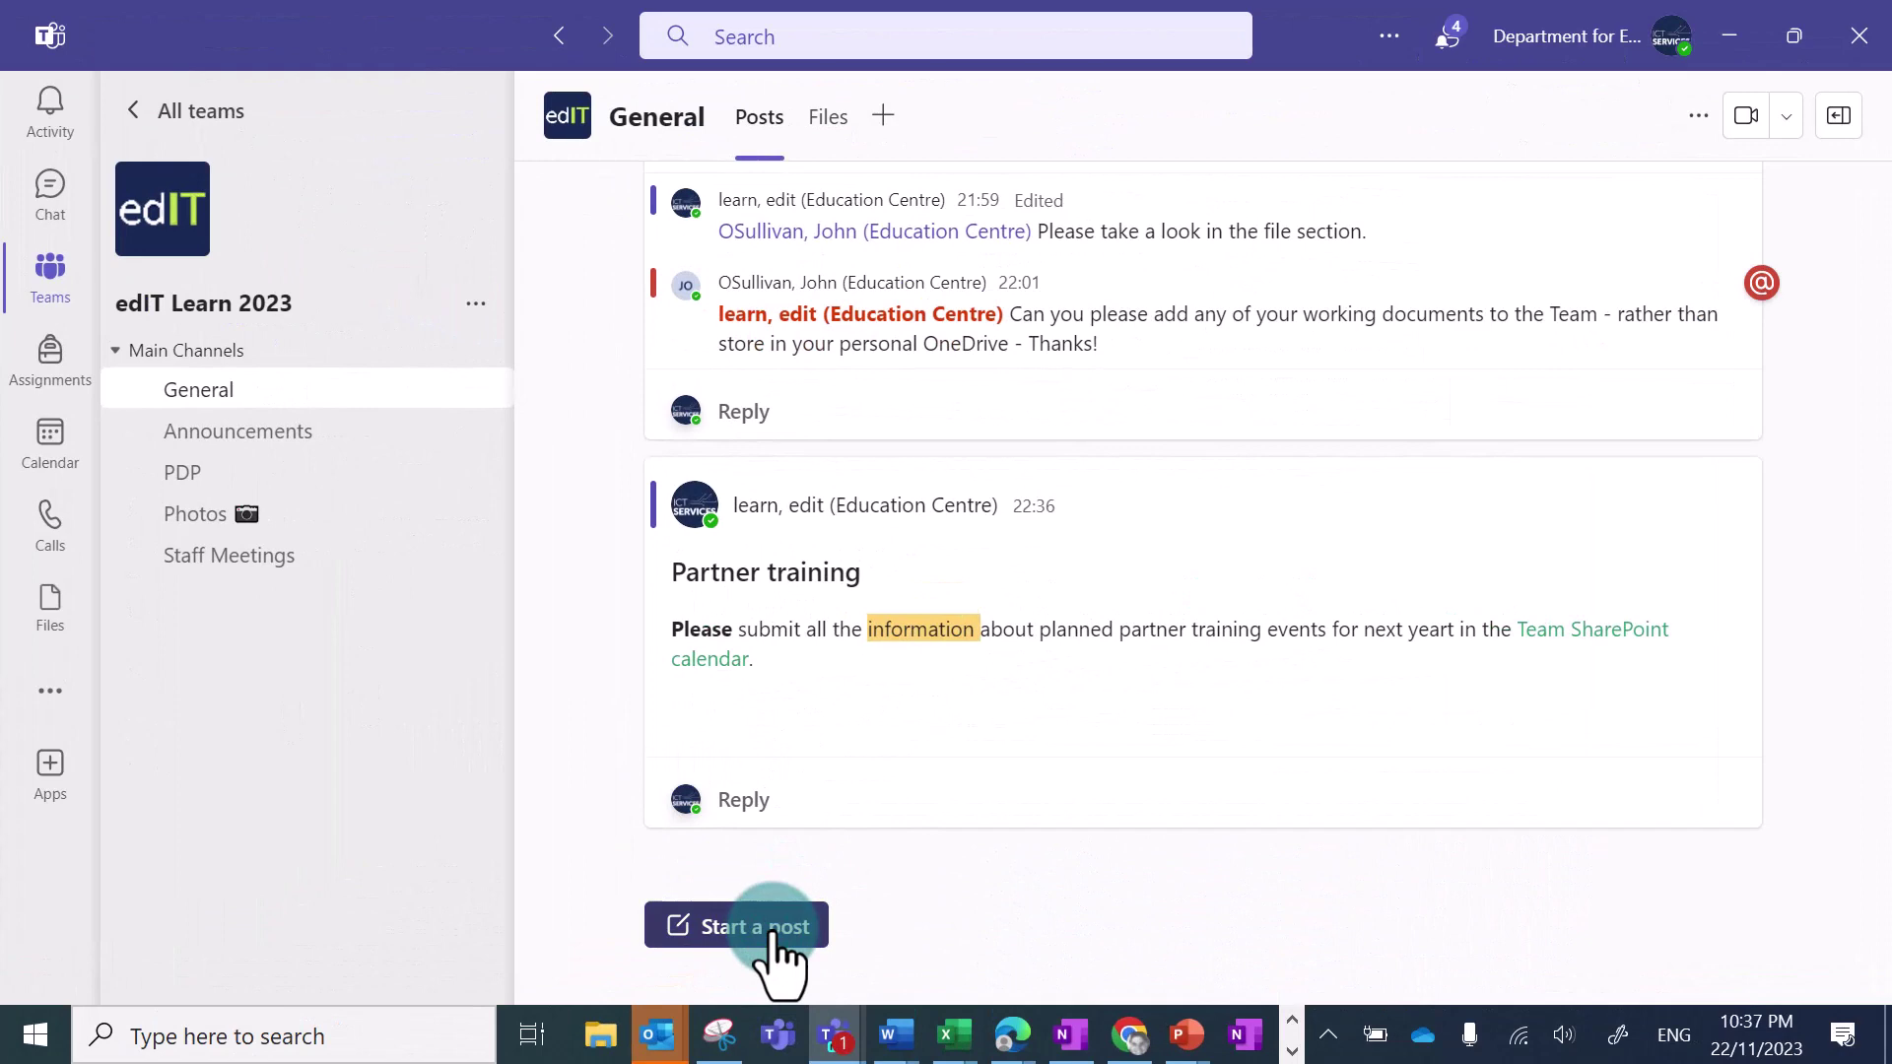
{"action": "left_click", "coordinate": [772, 933]}
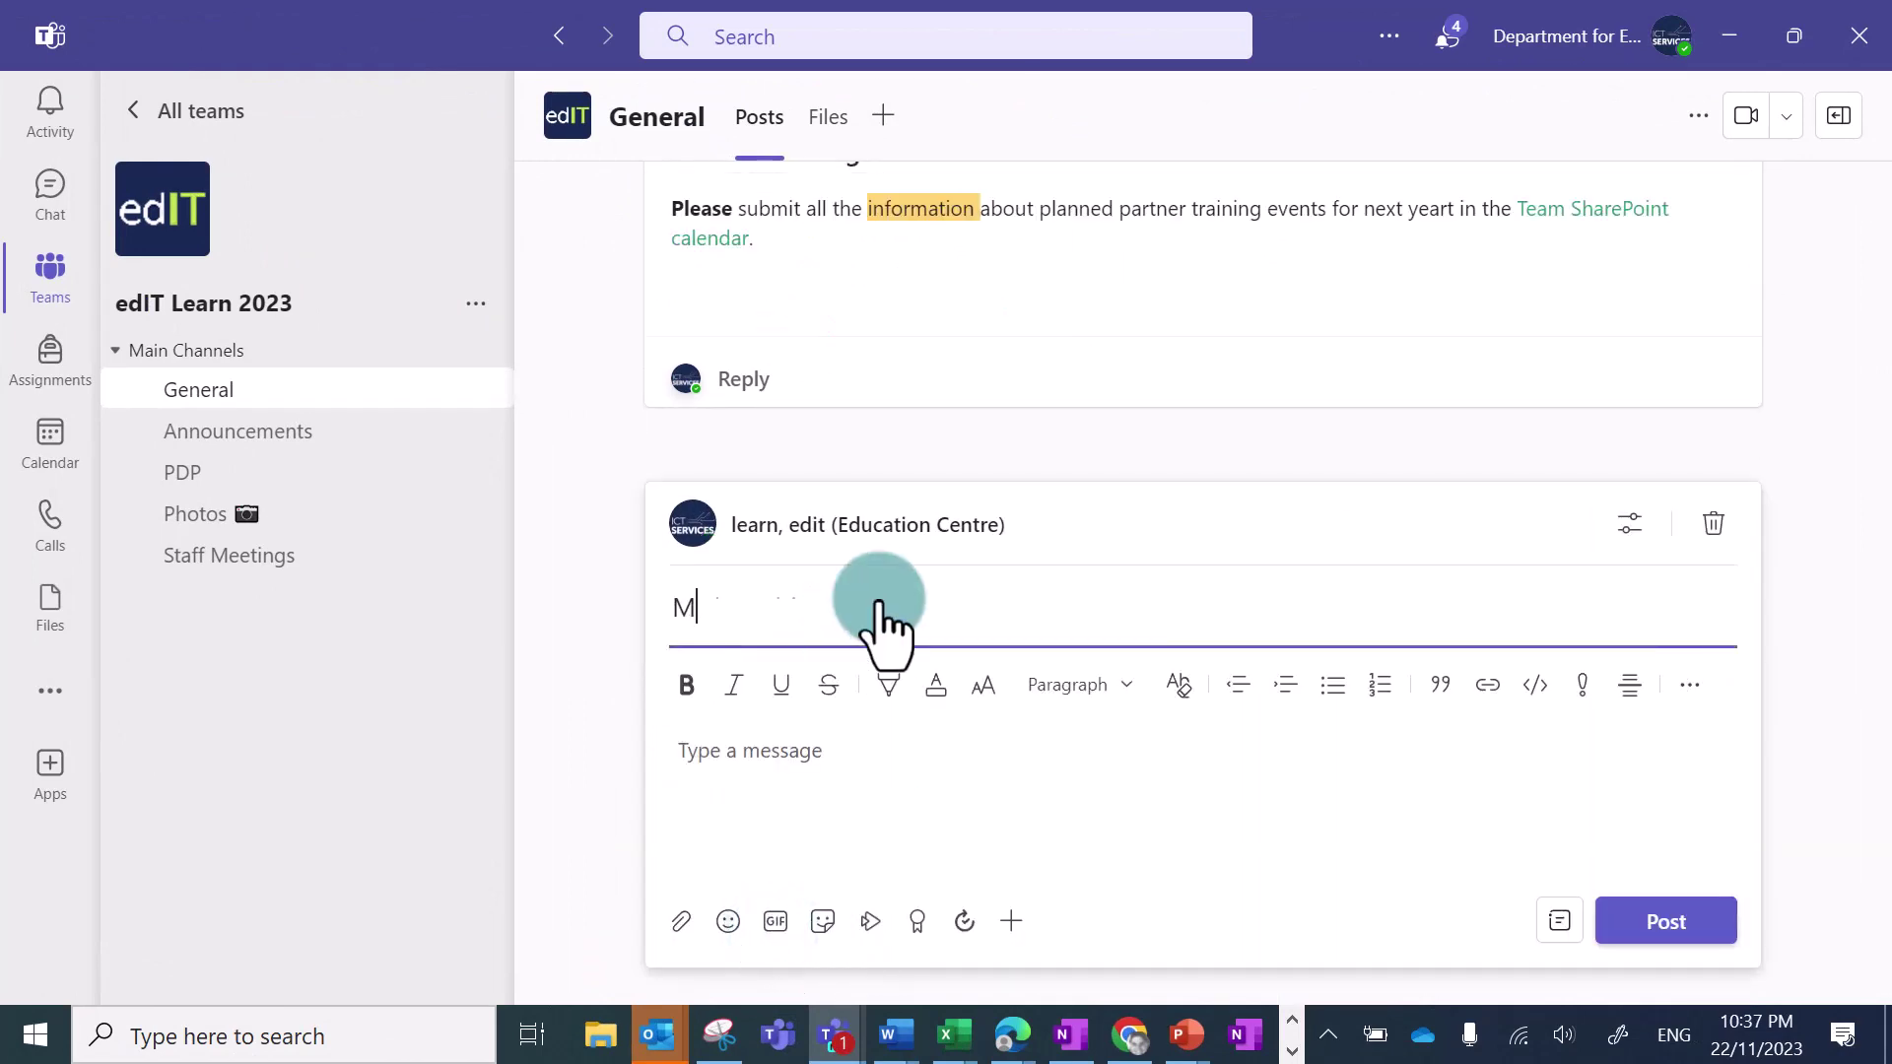
{"action": "left_click", "coordinate": [799, 778]}
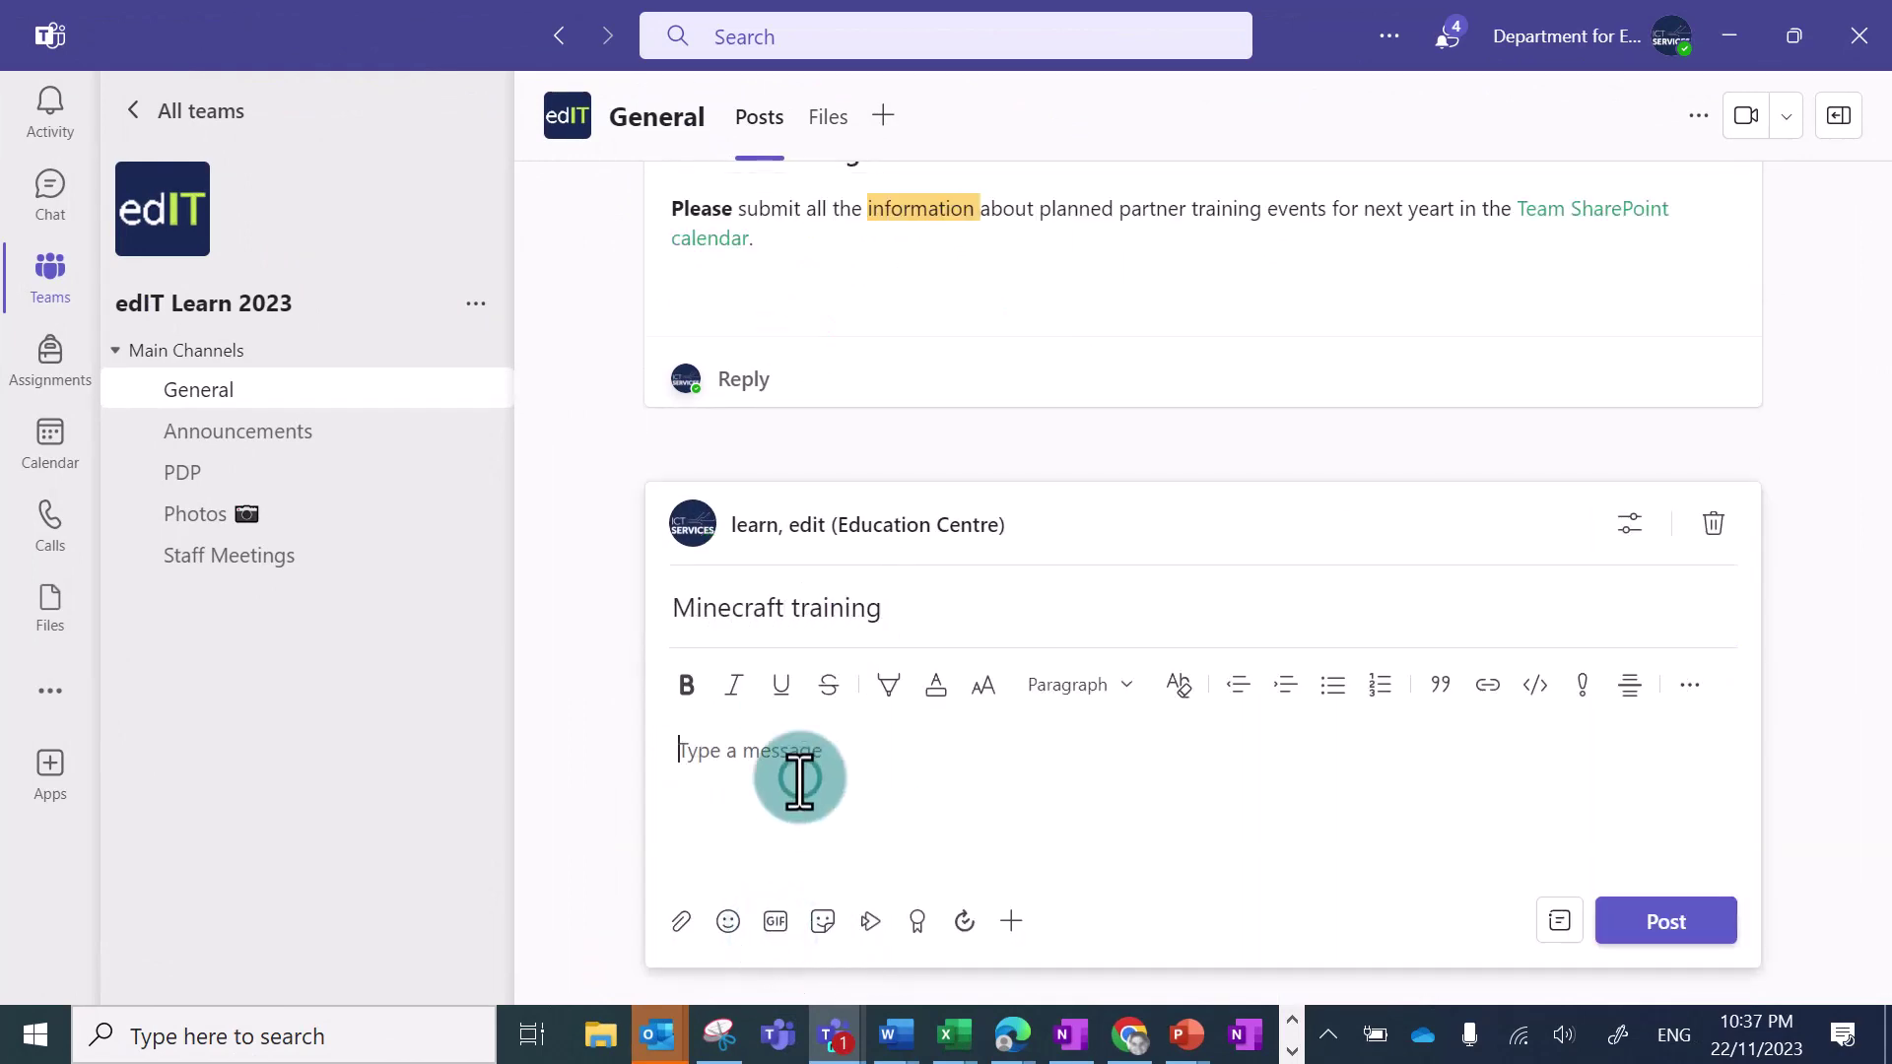
{"action": "type", "text": "@"}
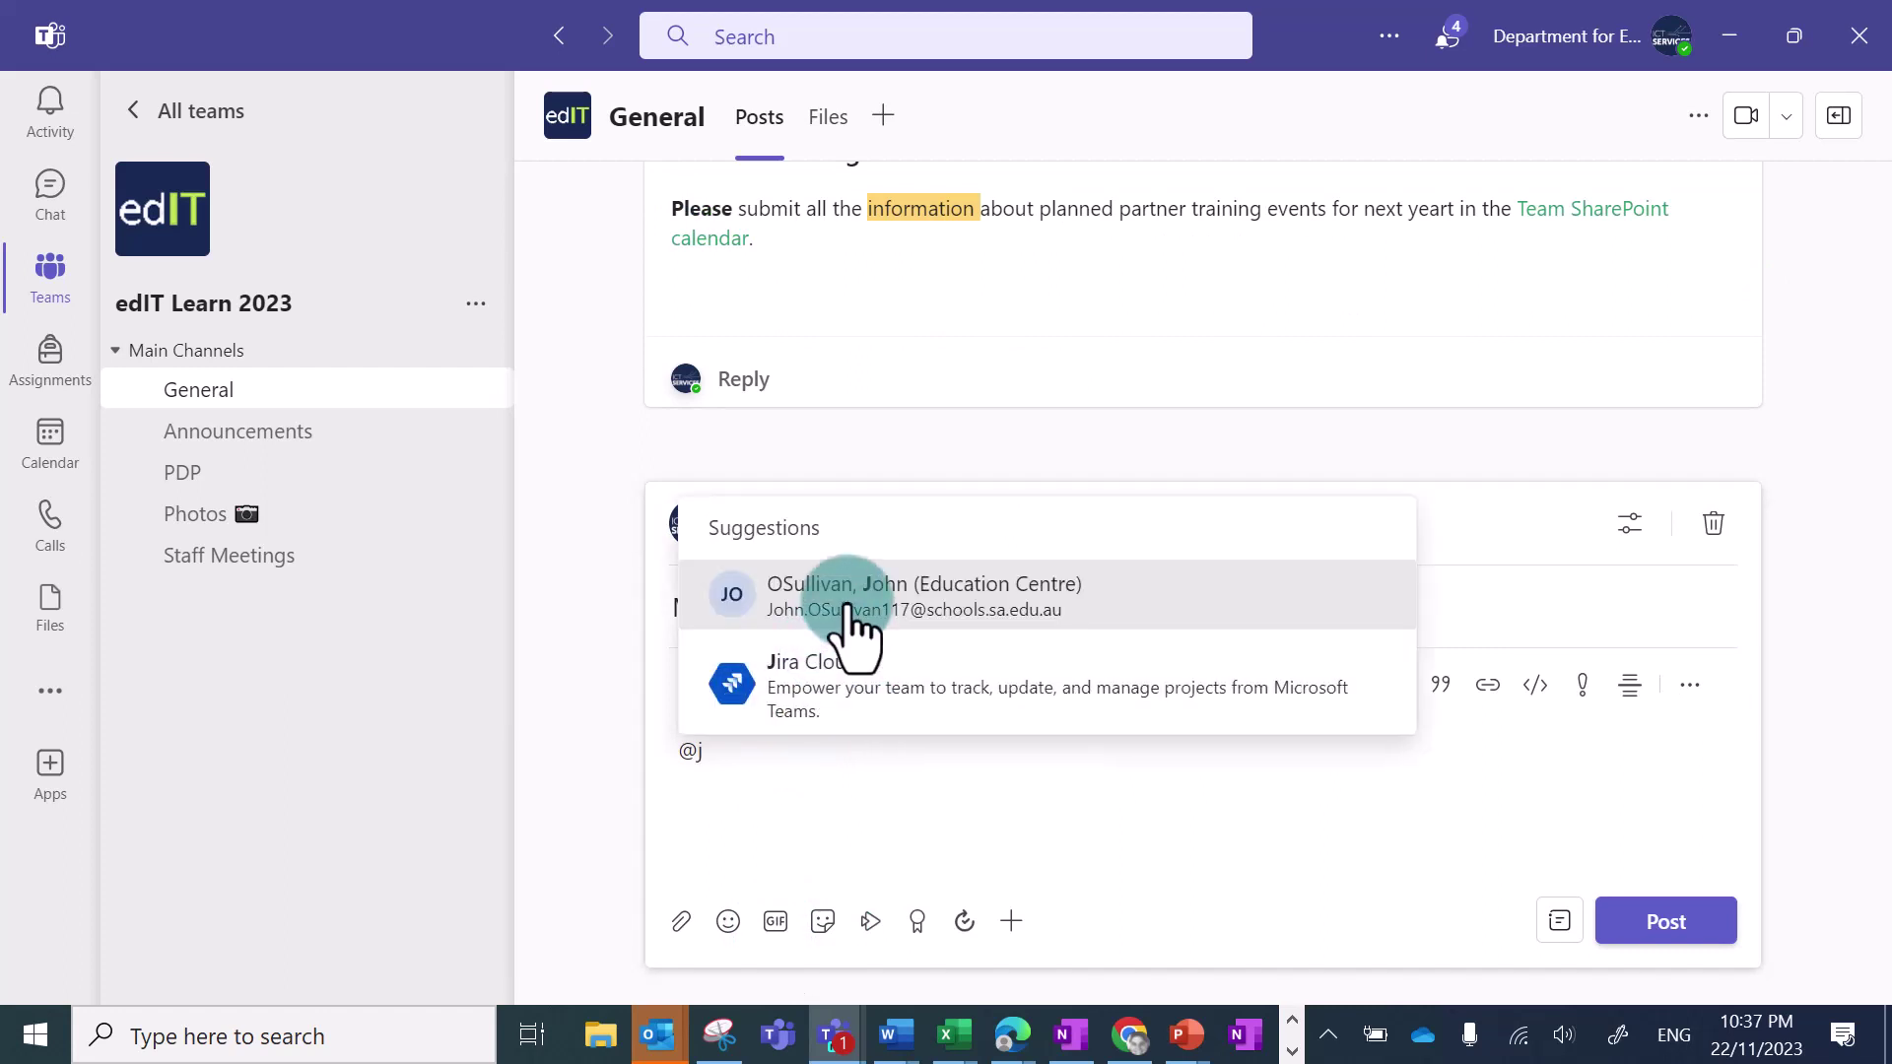
{"action": "type", "text": "j"}
{"action": "left_click", "coordinate": [847, 603]}
{"action": "type", "text": "Can you please ad"}
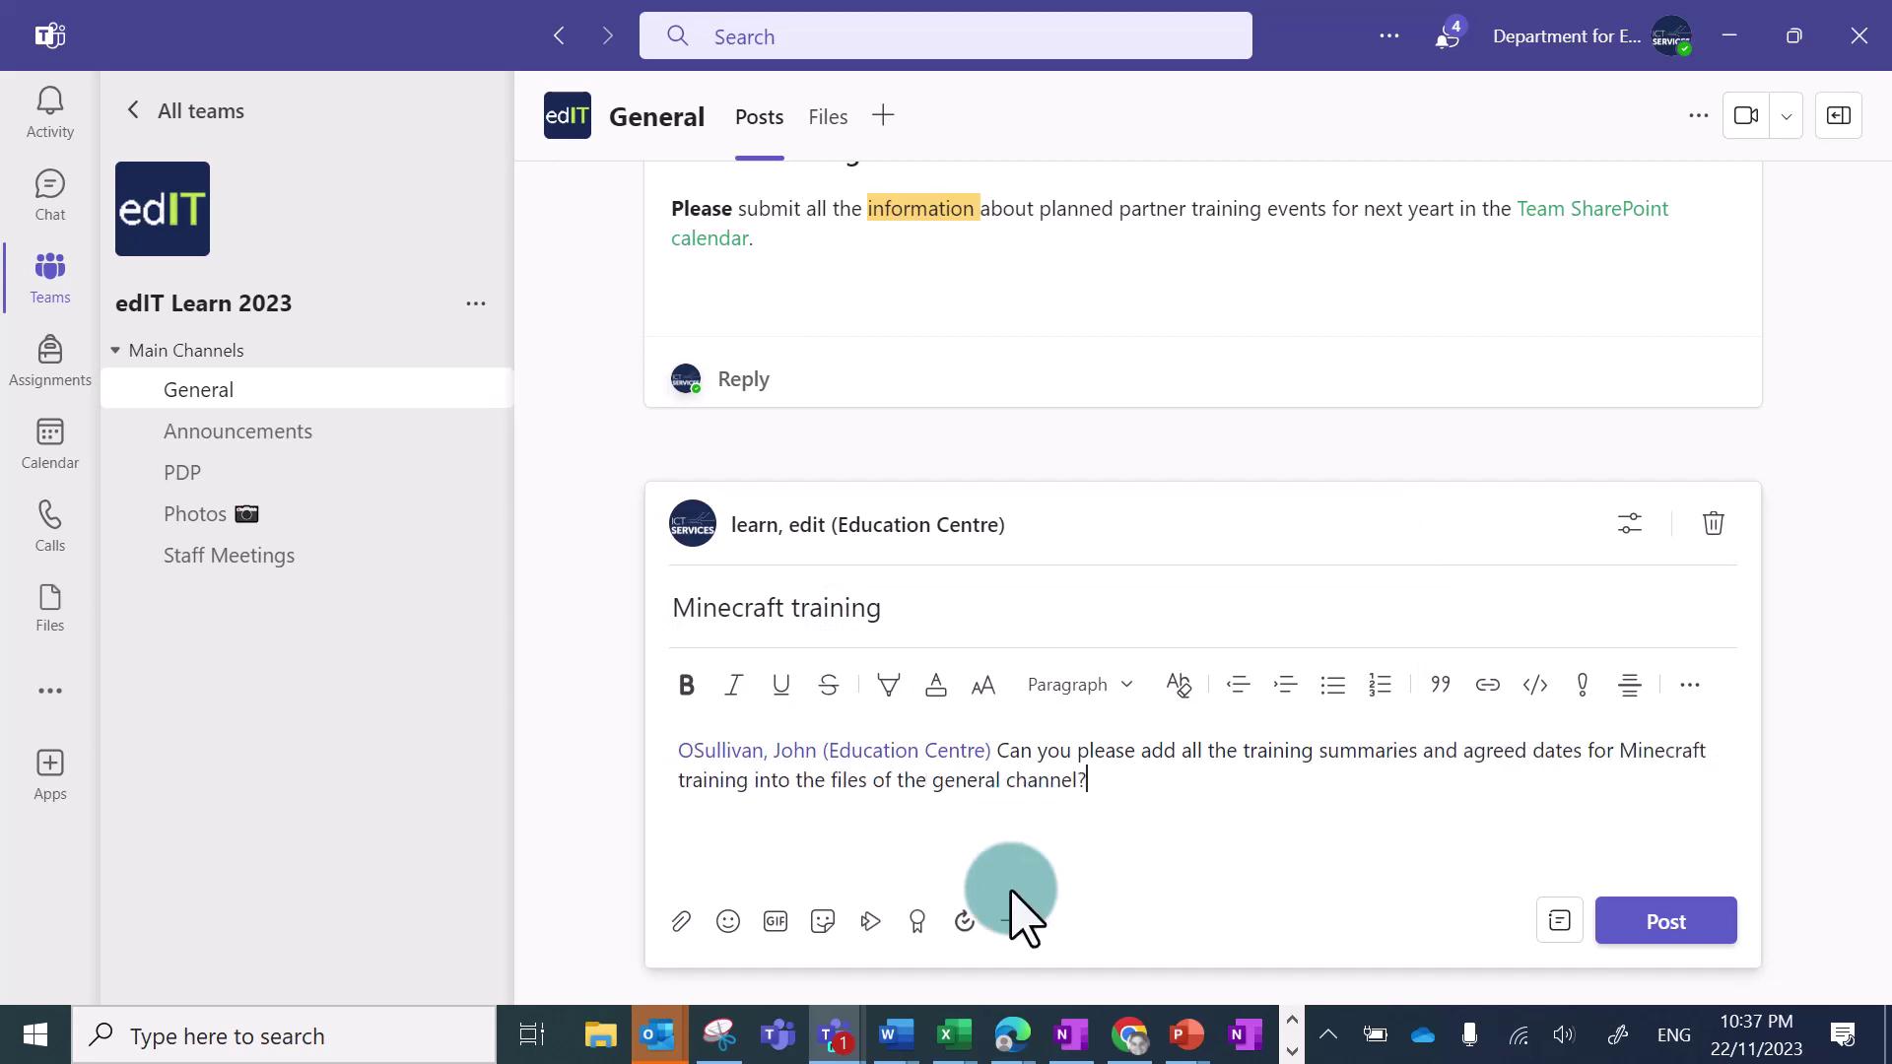
{"action": "left_click", "coordinate": [1675, 924]}
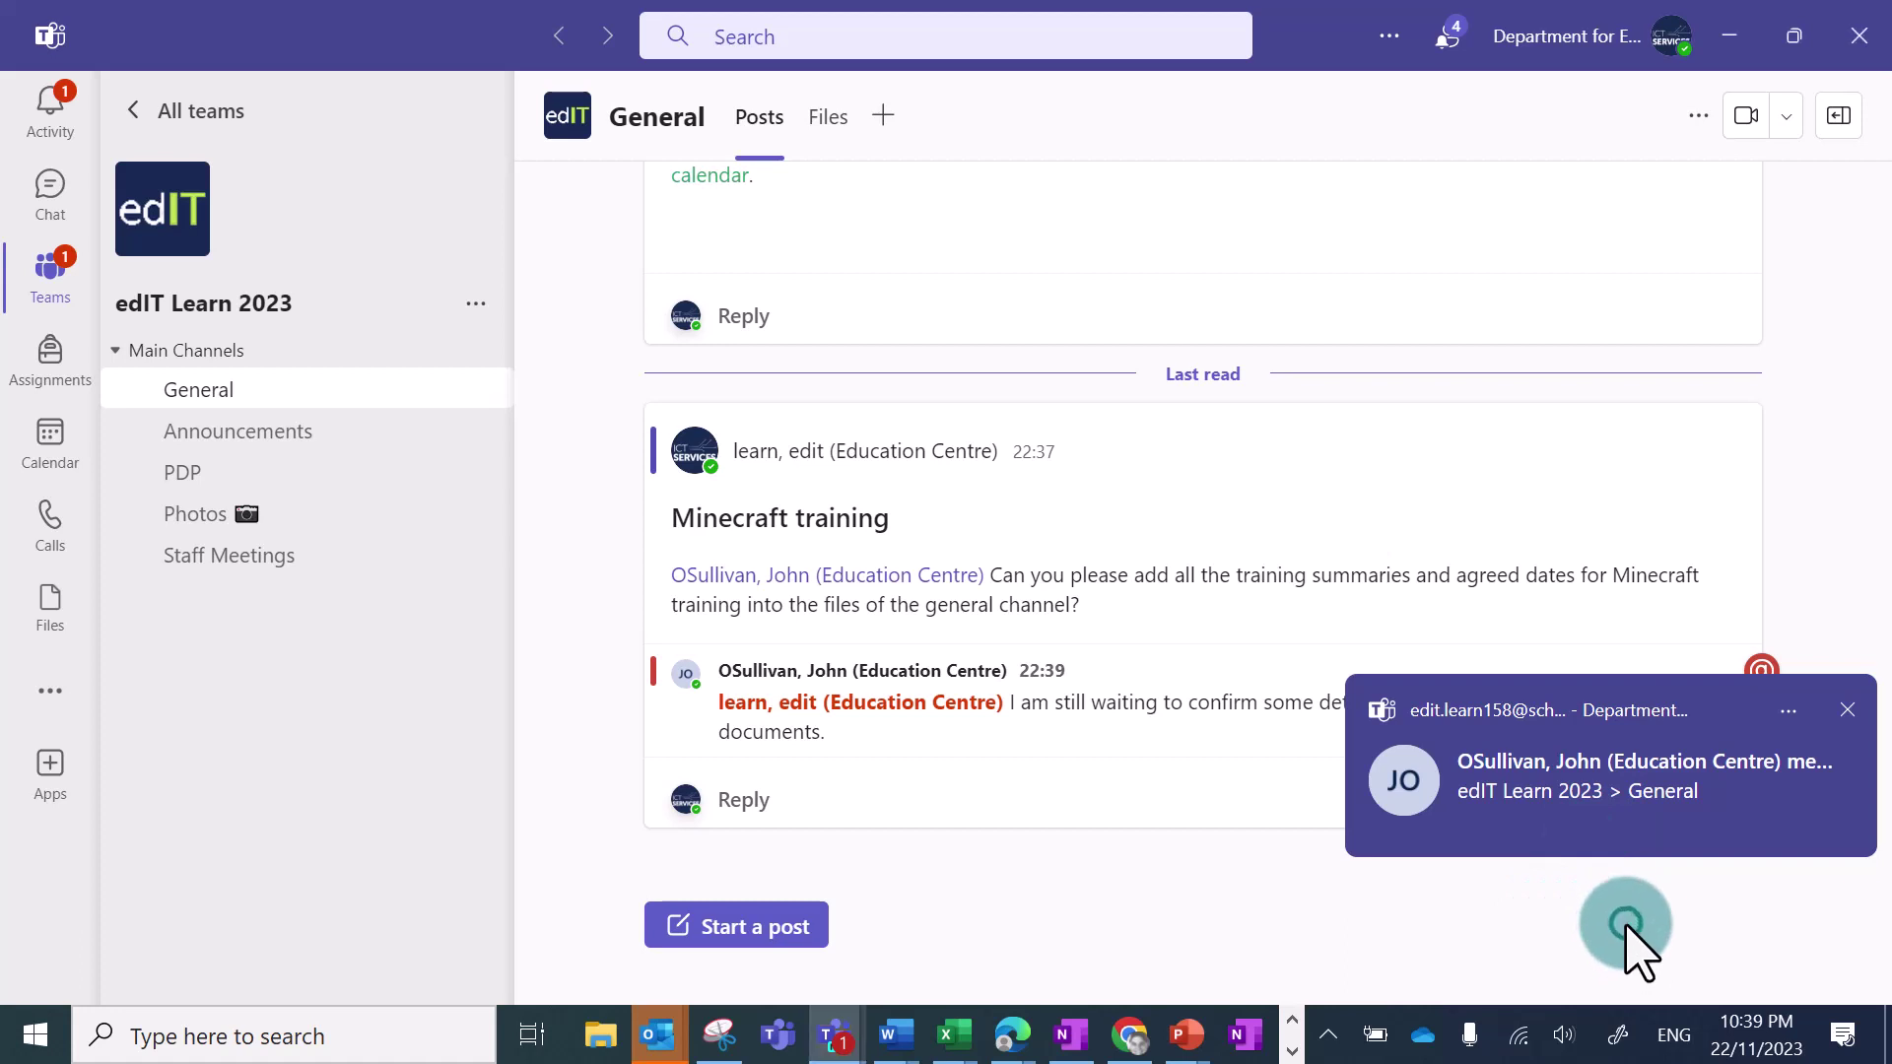
{"action": "left_click", "coordinate": [1847, 709]}
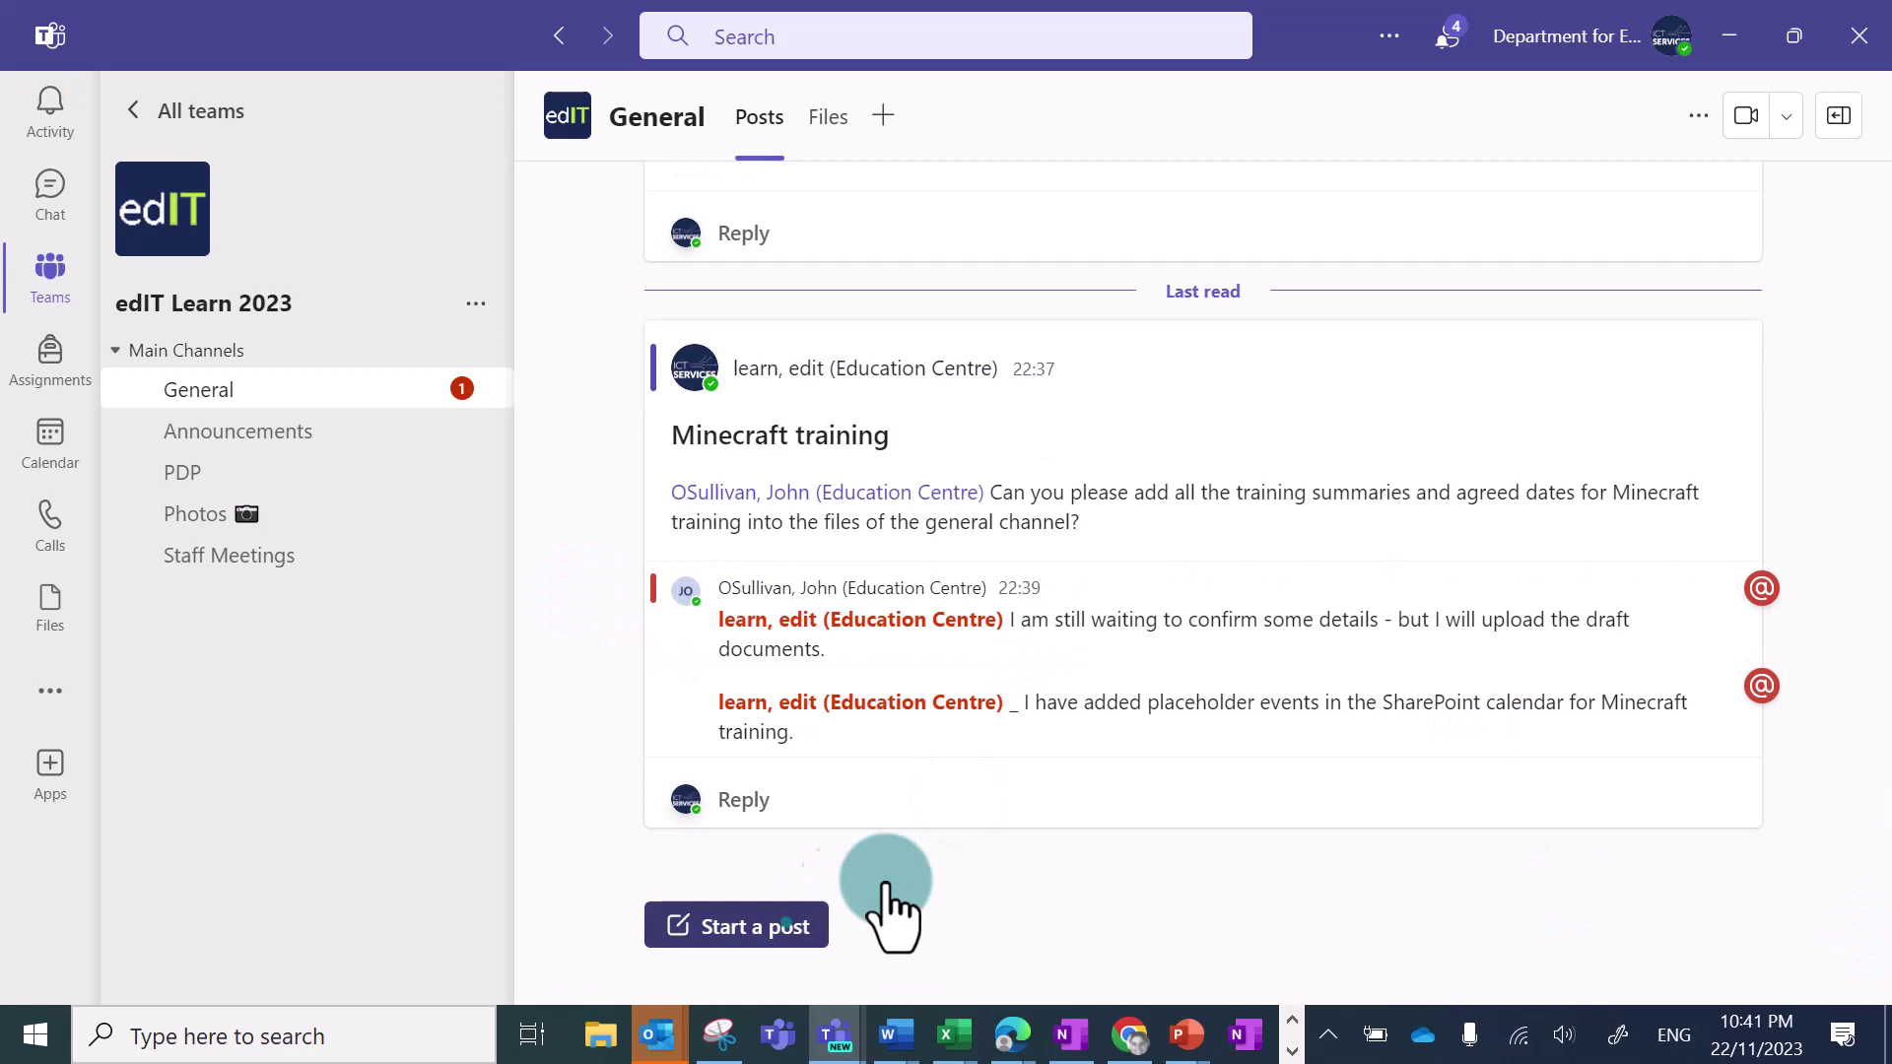
{"action": "left_click", "coordinate": [785, 916]}
{"action": "type", "text": "Microsoft 365 inhouse training"}
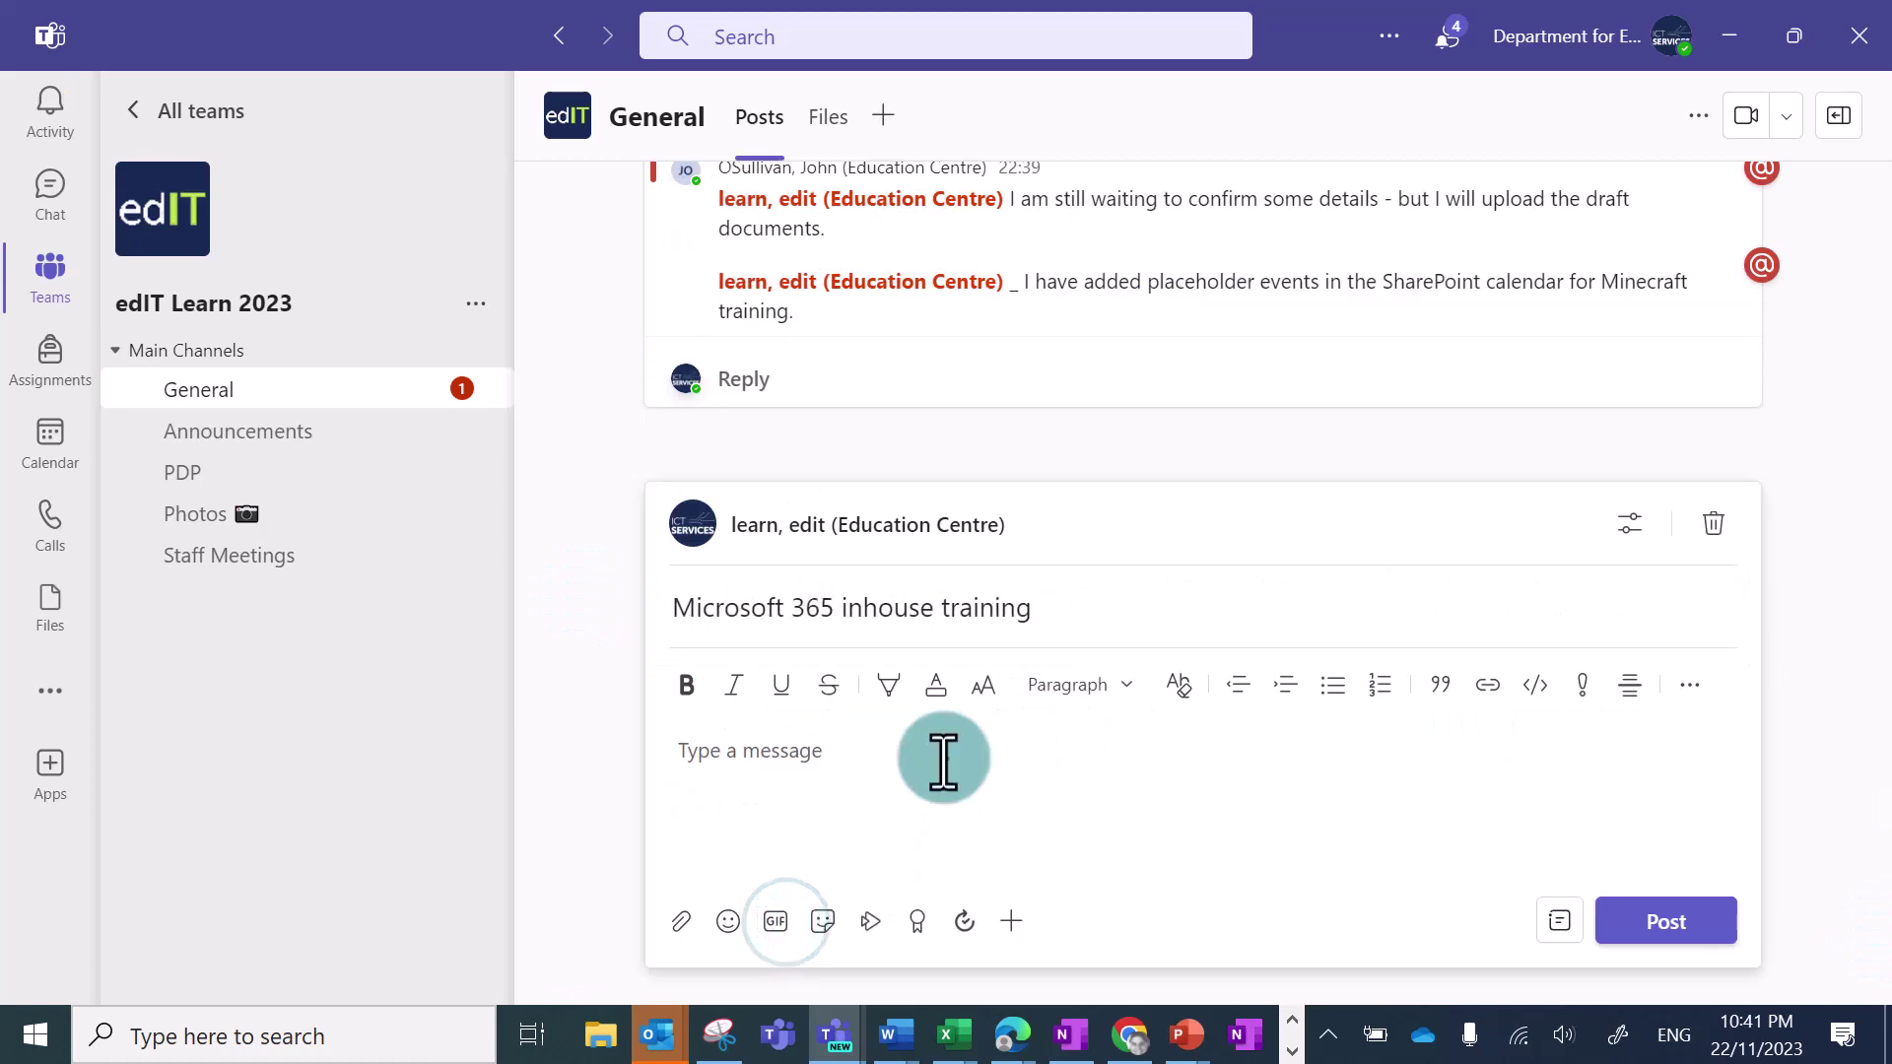
{"action": "type", "text": "ll training summaries. @joh"}
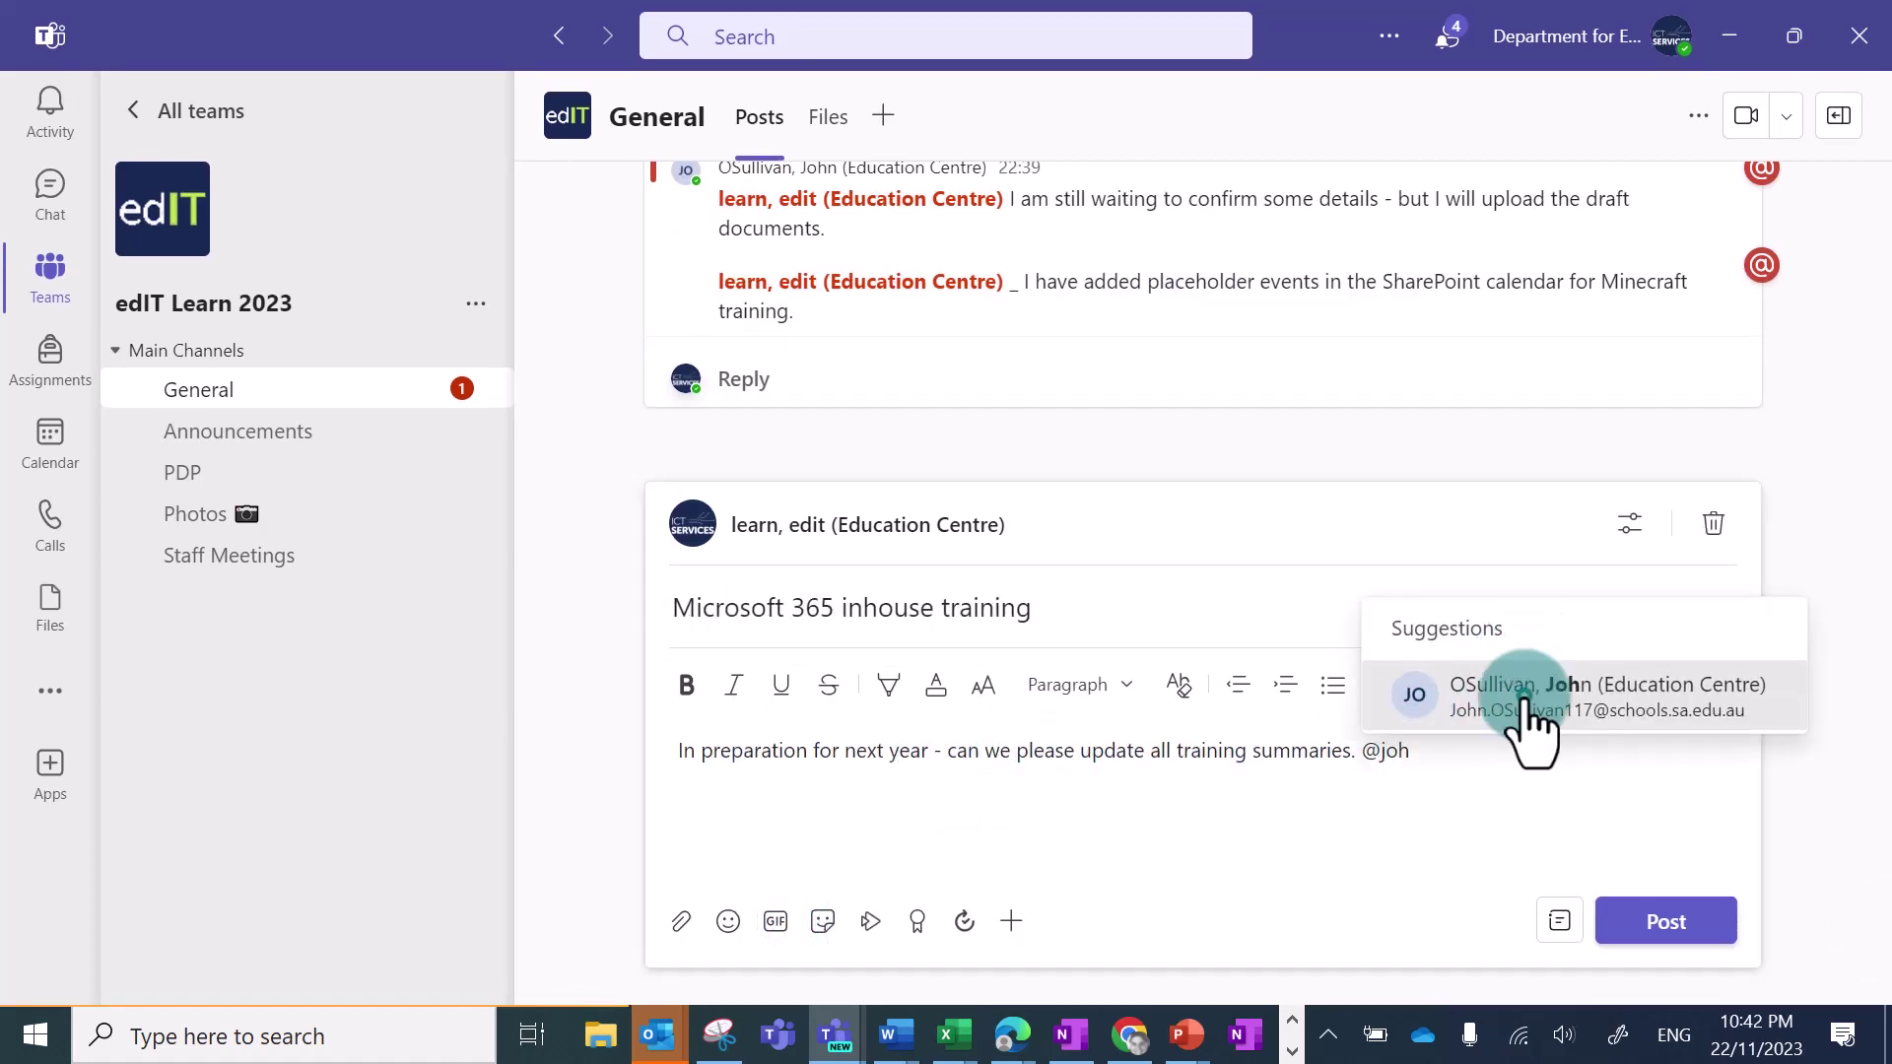
{"action": "left_click", "coordinate": [1534, 680]}
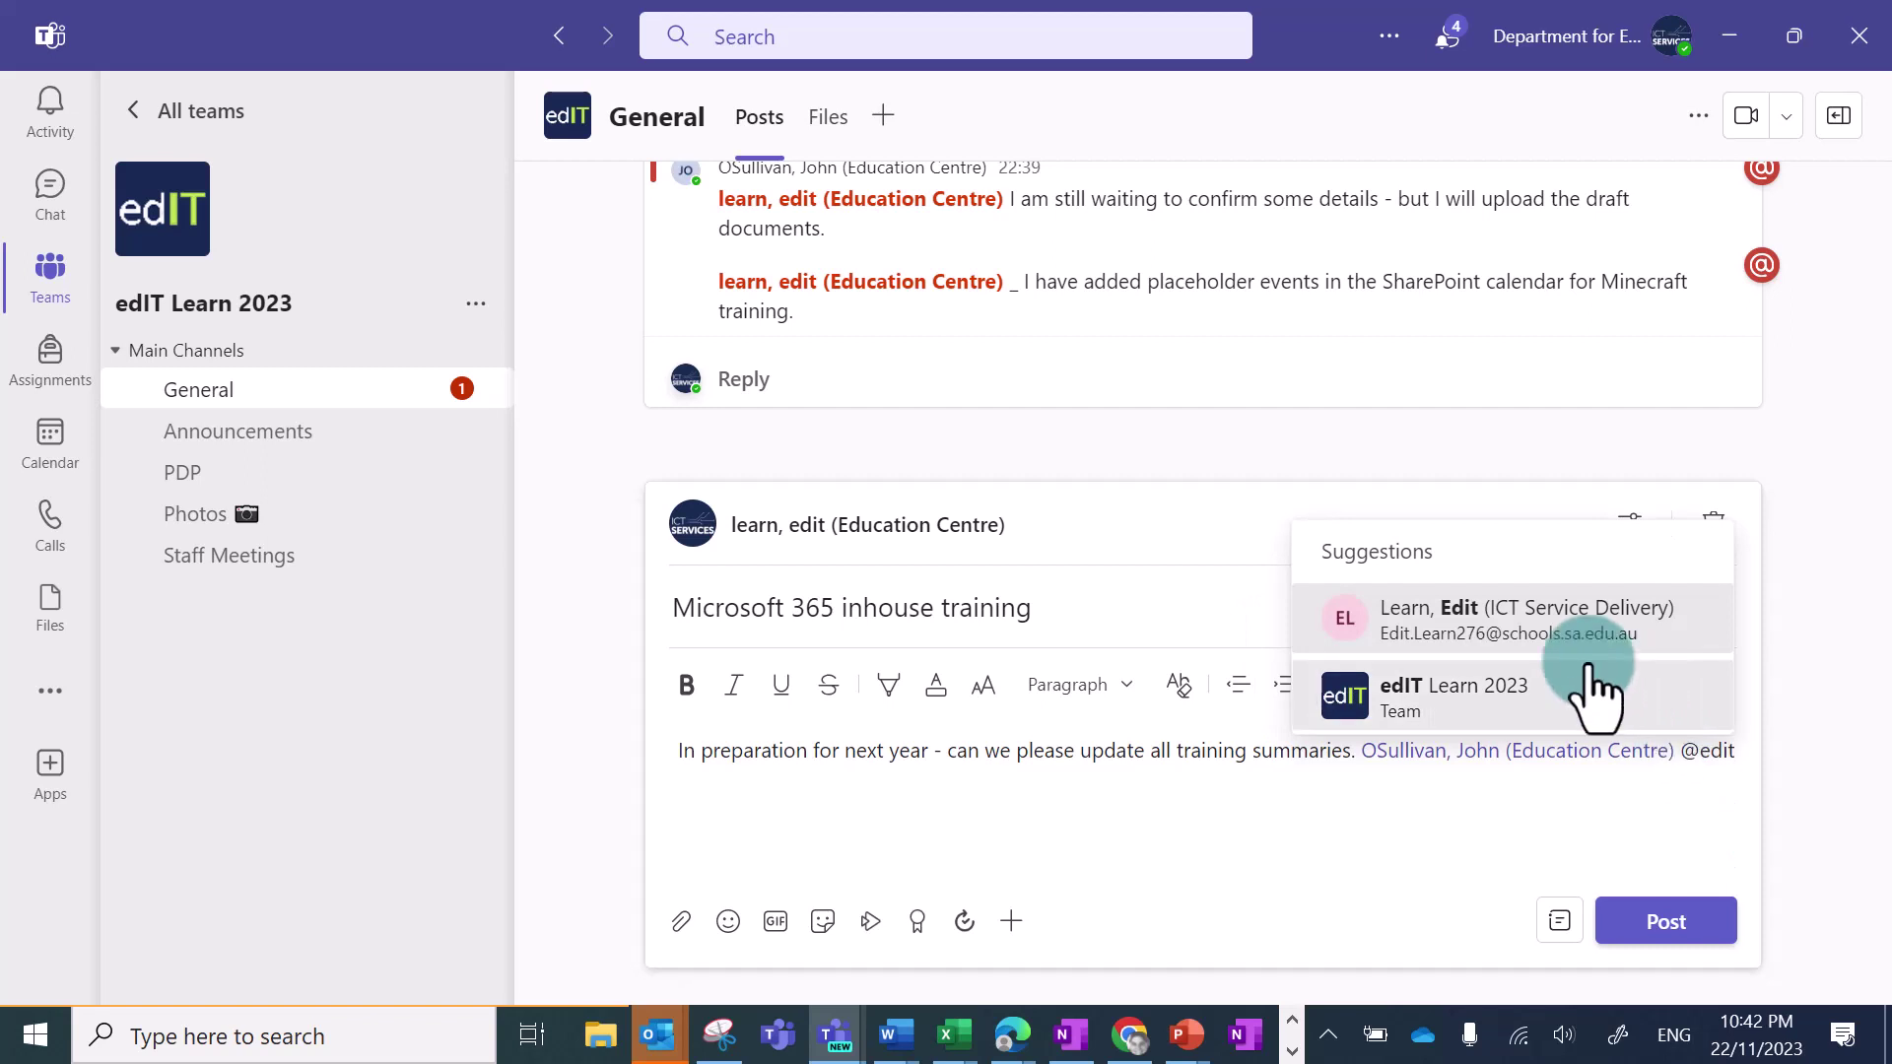
{"action": "left_click", "coordinate": [1584, 631]}
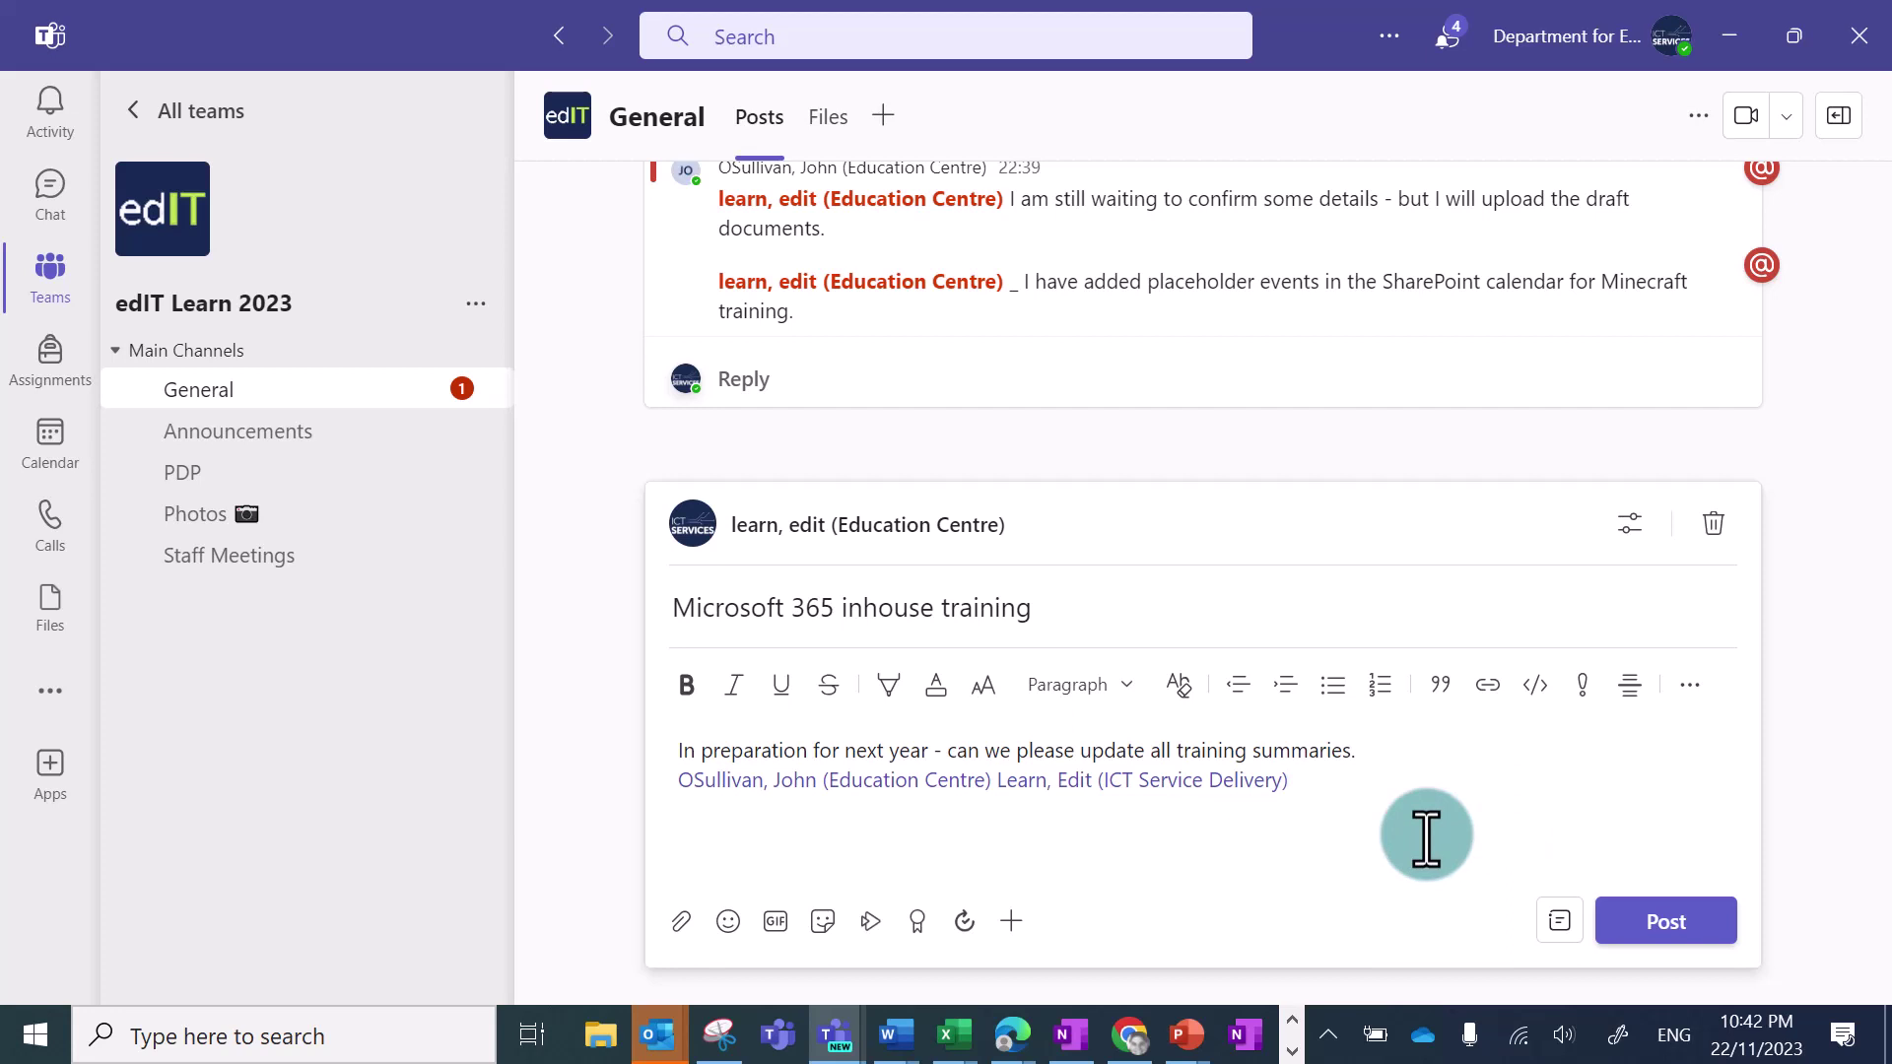
{"action": "left_click", "coordinate": [1667, 922]}
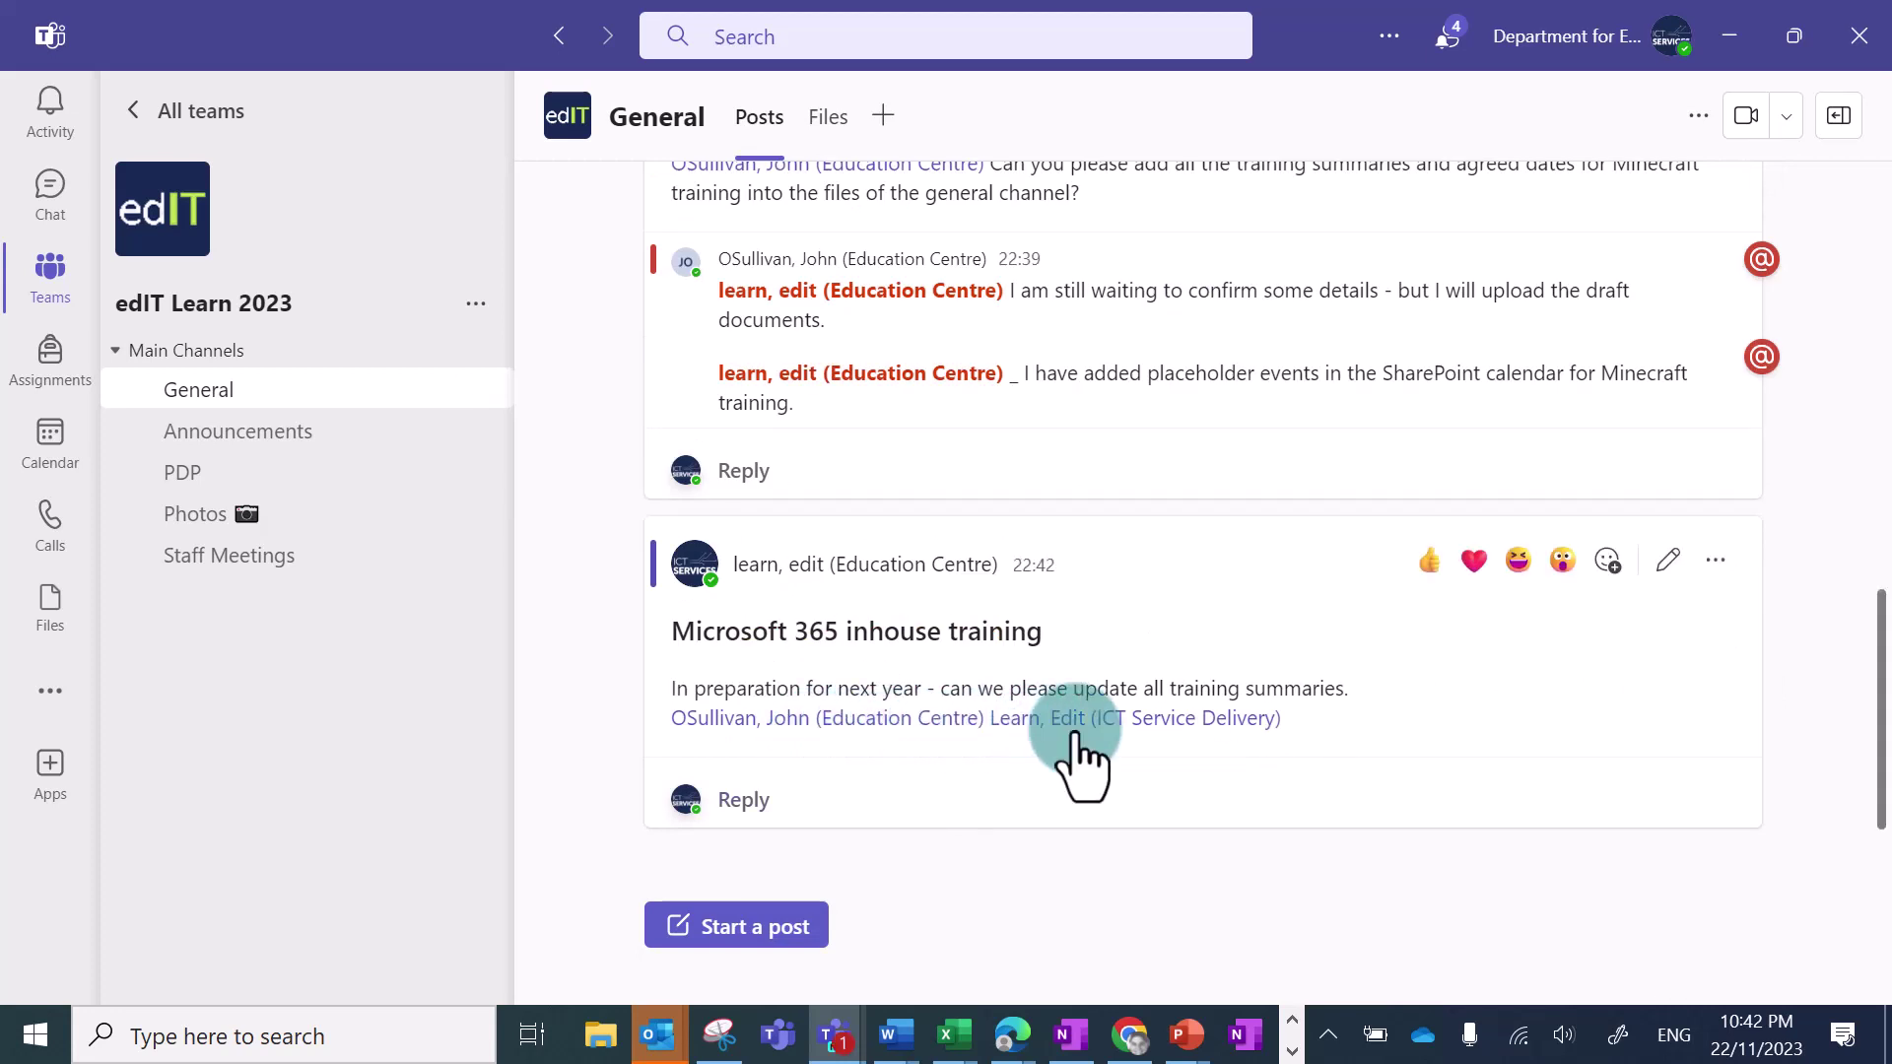
{"action": "left_click", "coordinate": [739, 806]}
{"action": "left_click", "coordinate": [818, 751]}
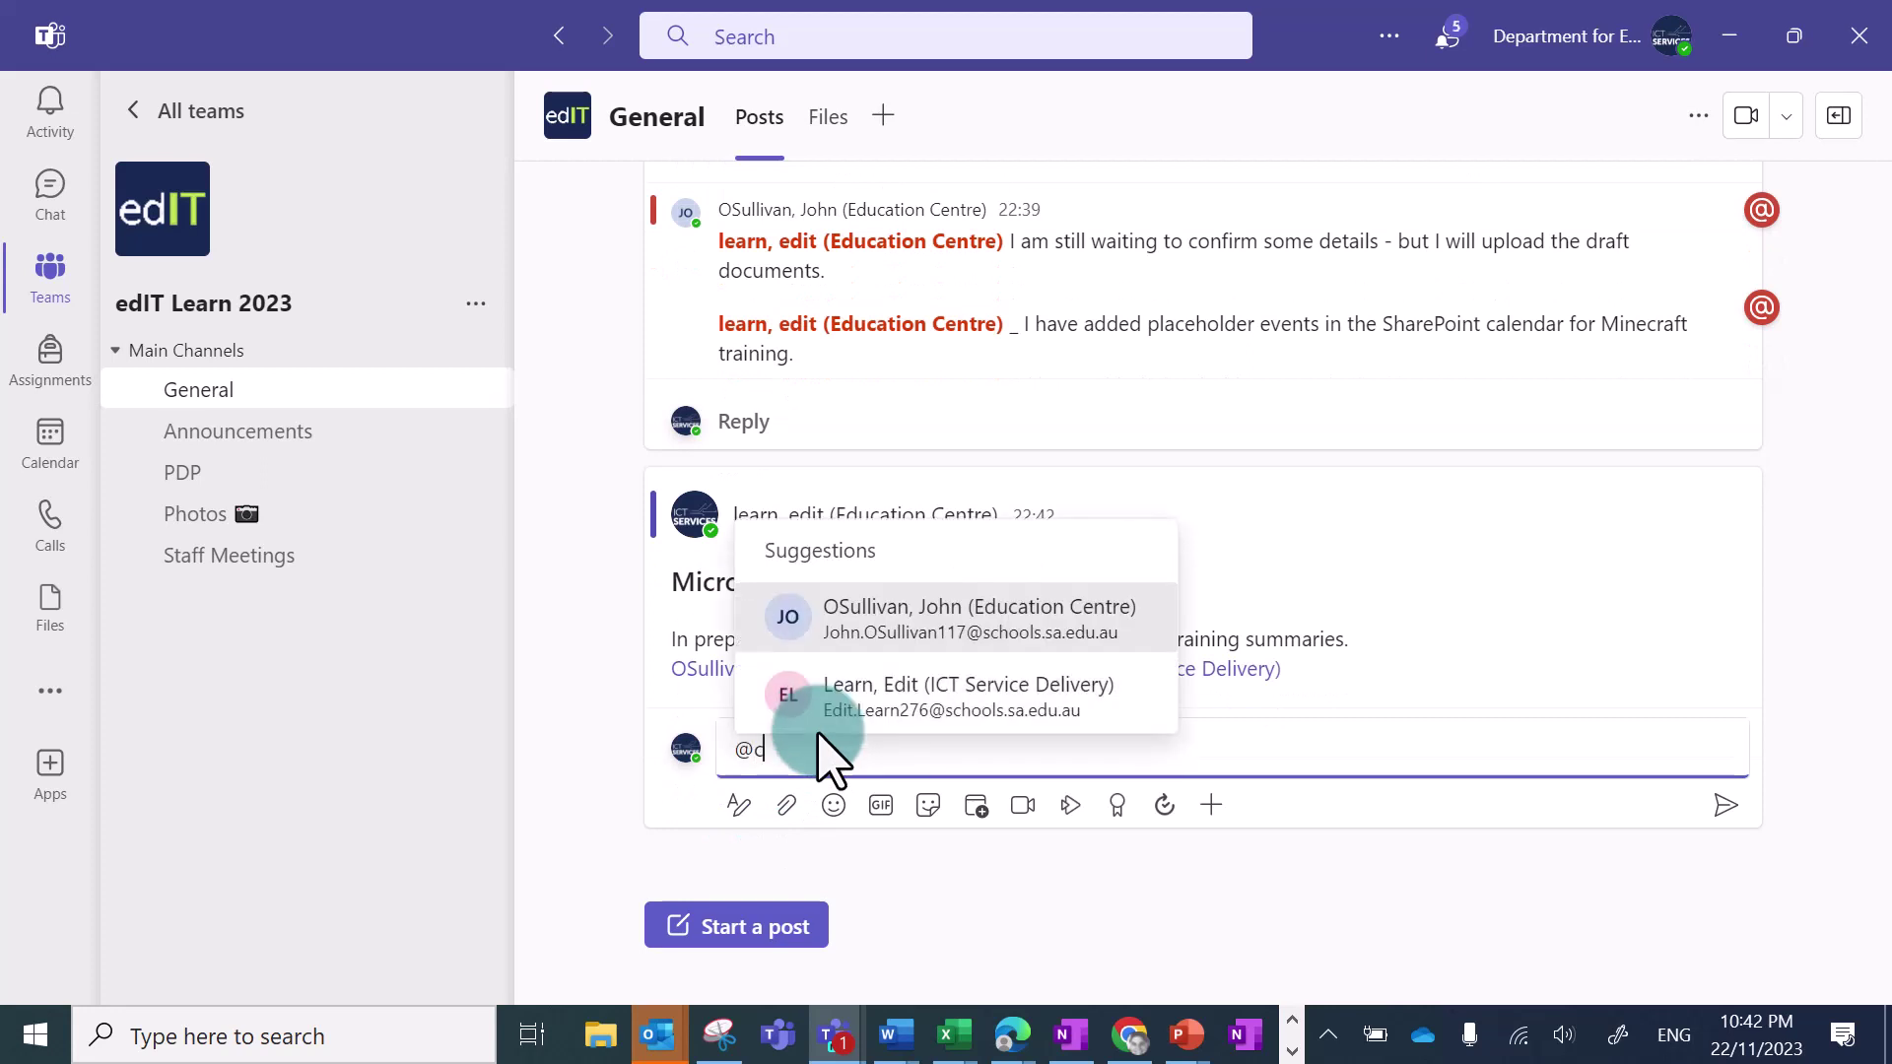
{"action": "type", "text": "@chan"}
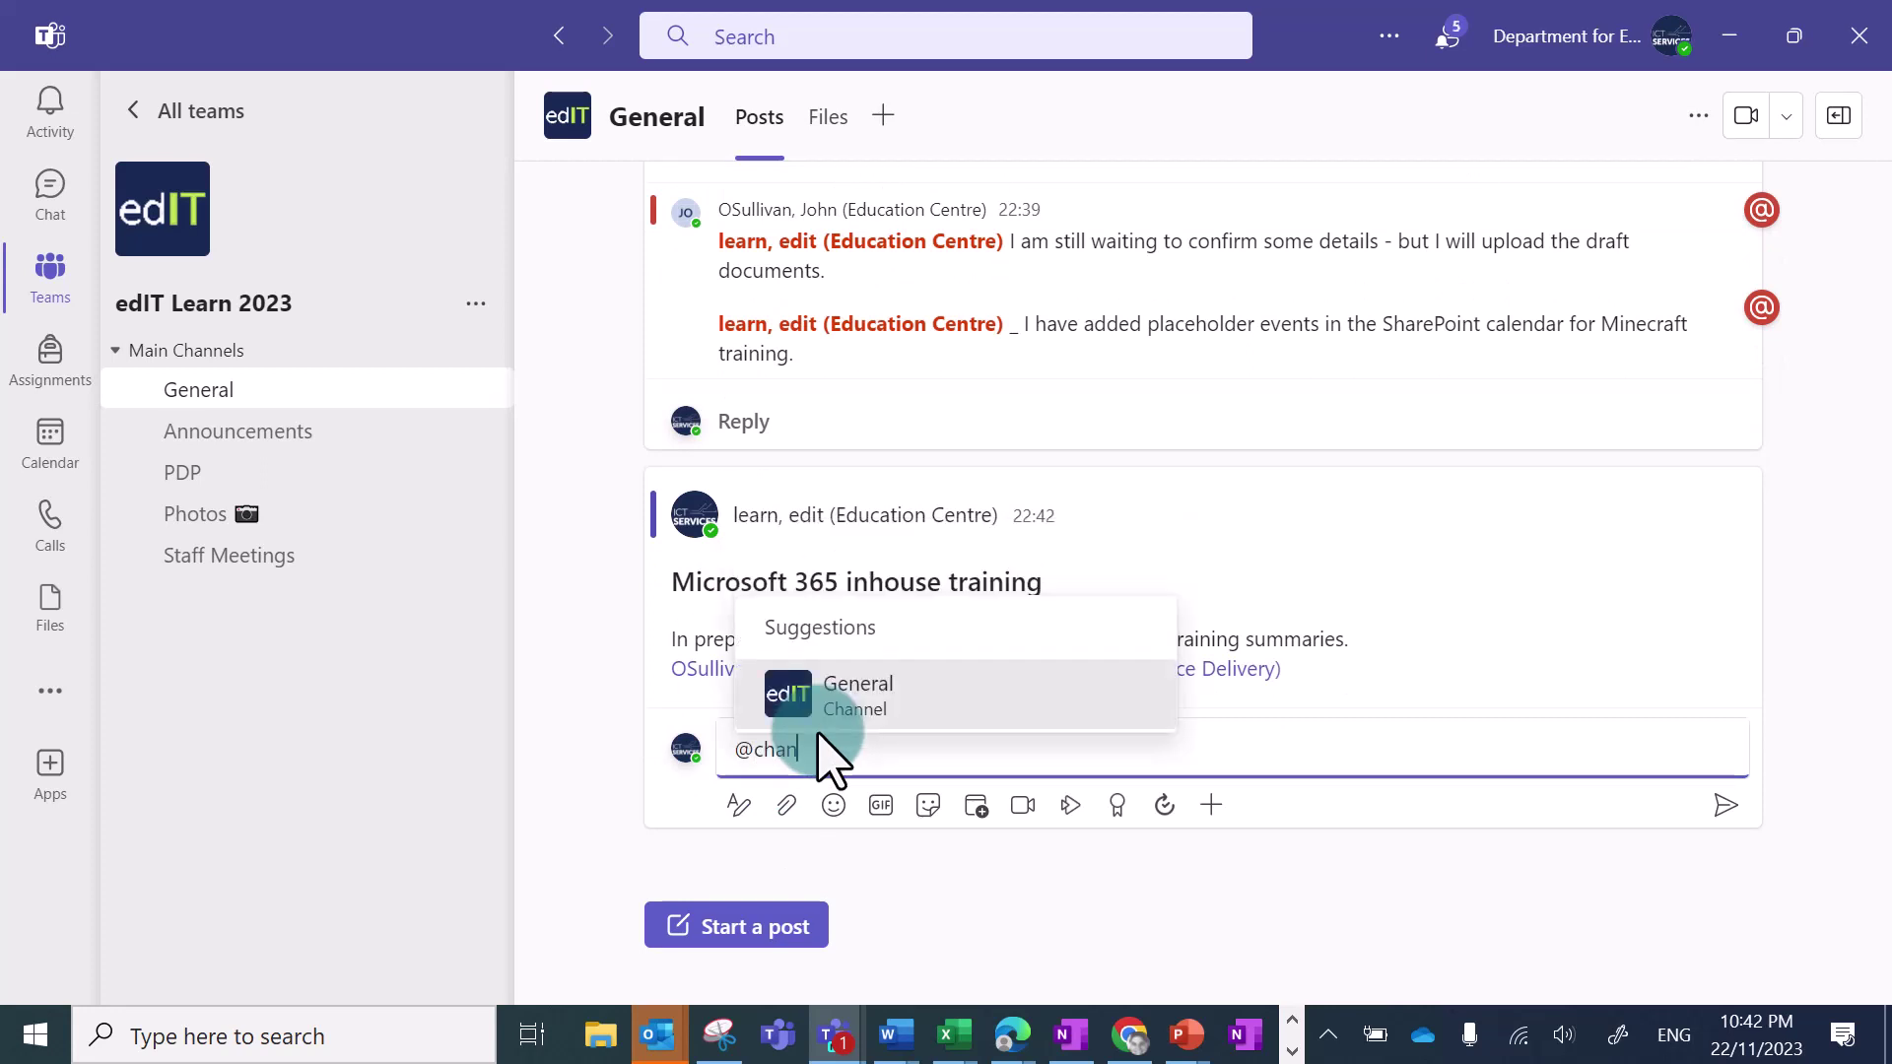
{"action": "left_click", "coordinate": [864, 695]}
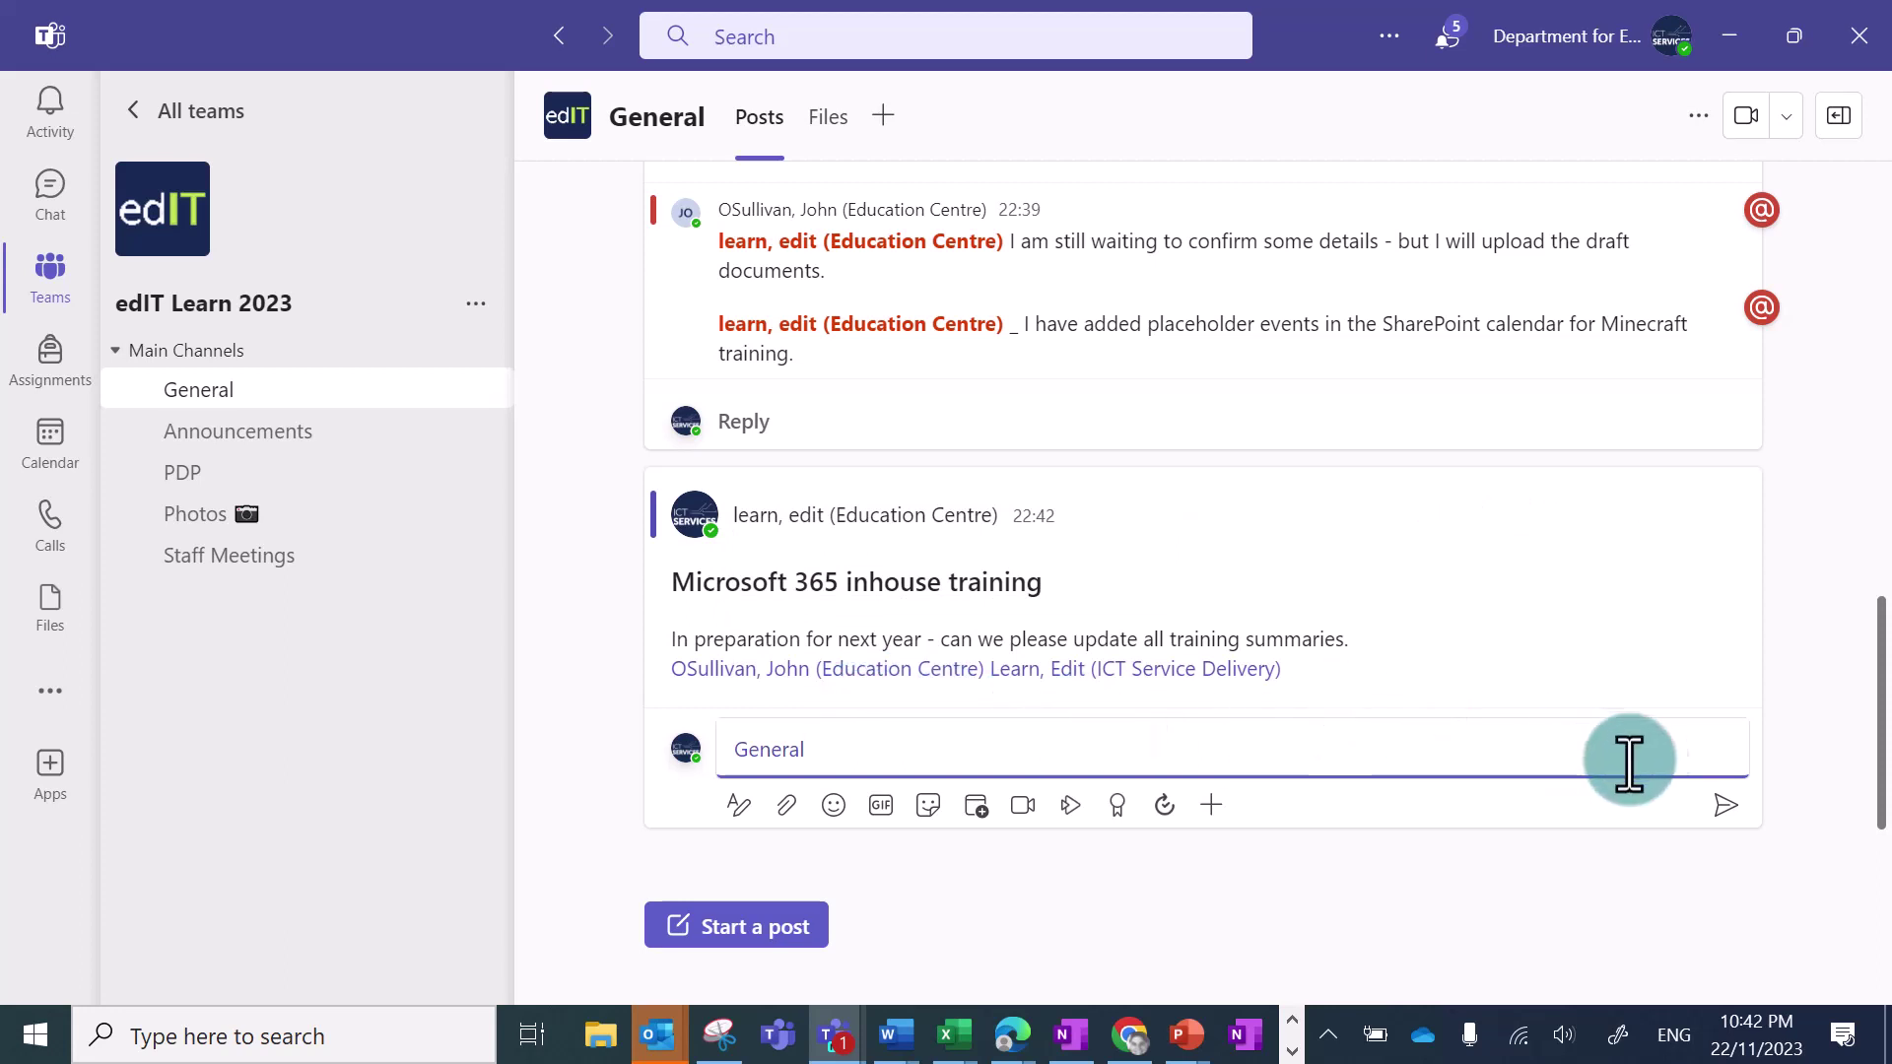
{"action": "left_click", "coordinate": [1720, 800]}
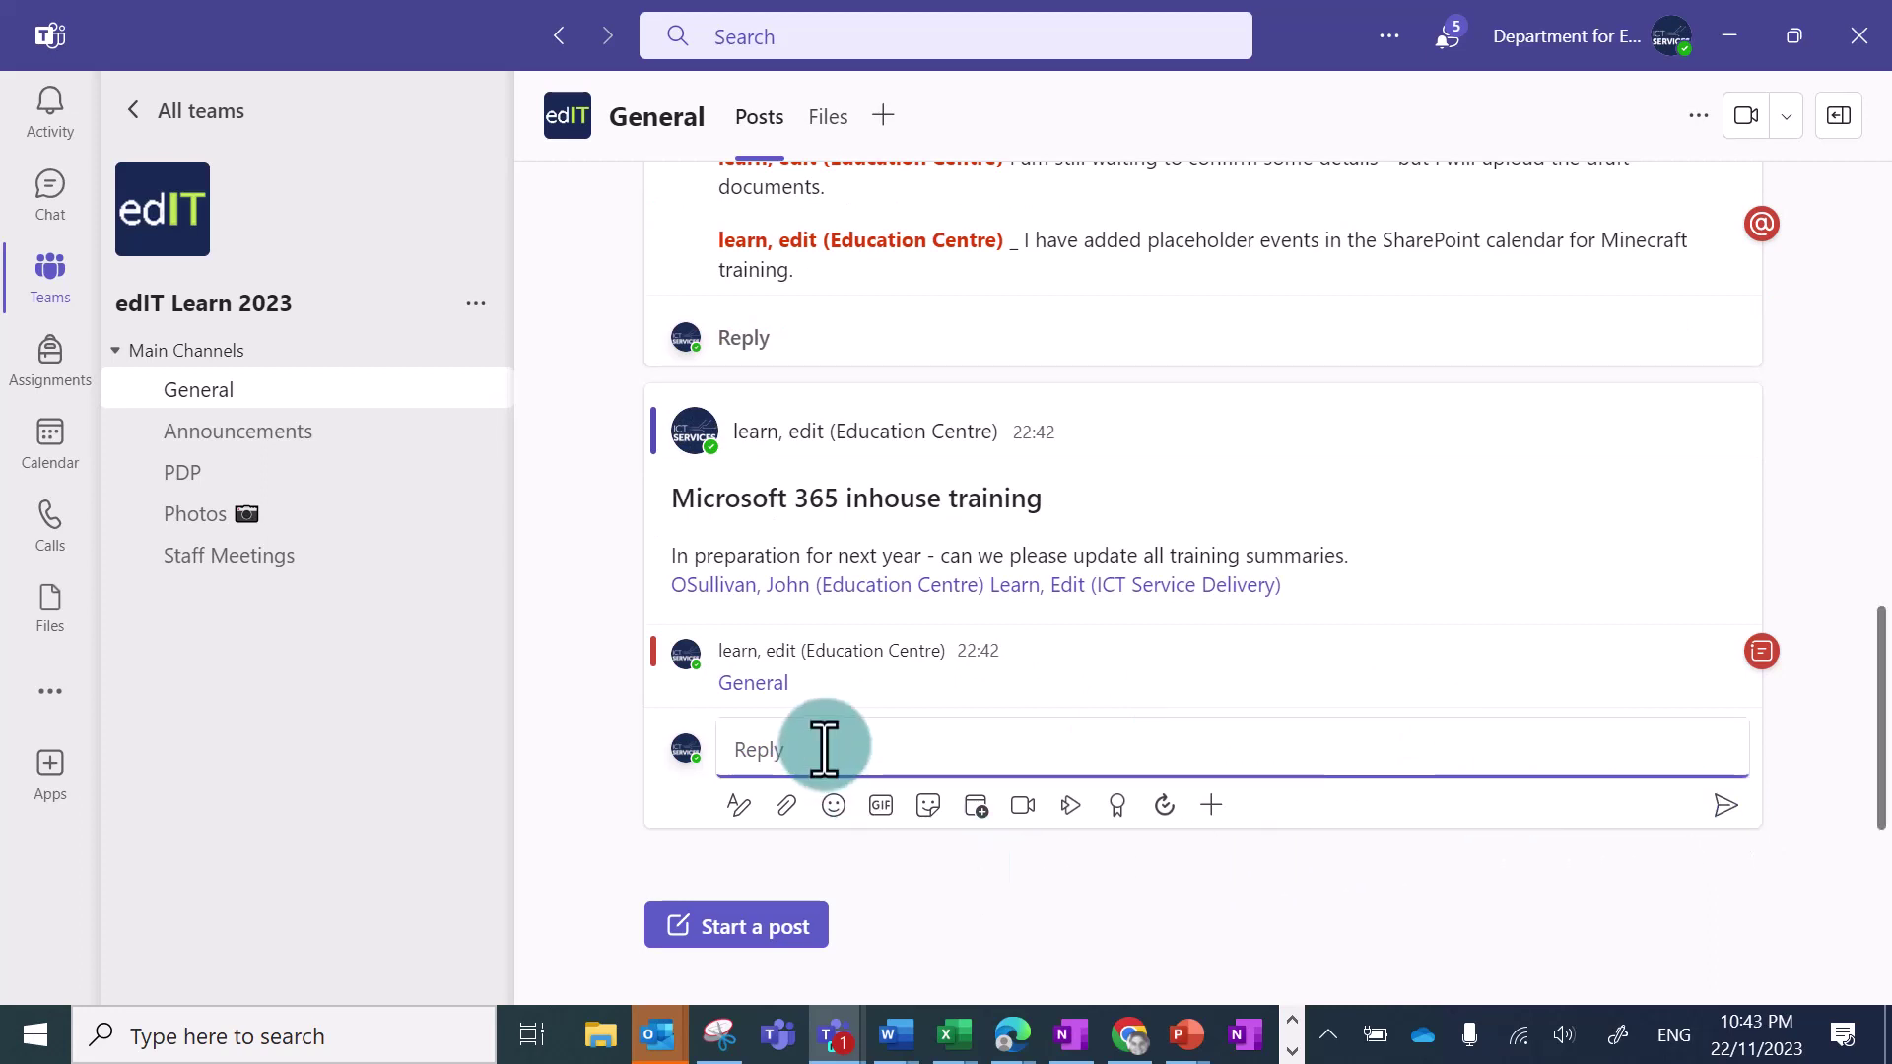
- Send a second reply mentioning the edIT Learn 2023 team
{"action": "type", "text": "@te"}
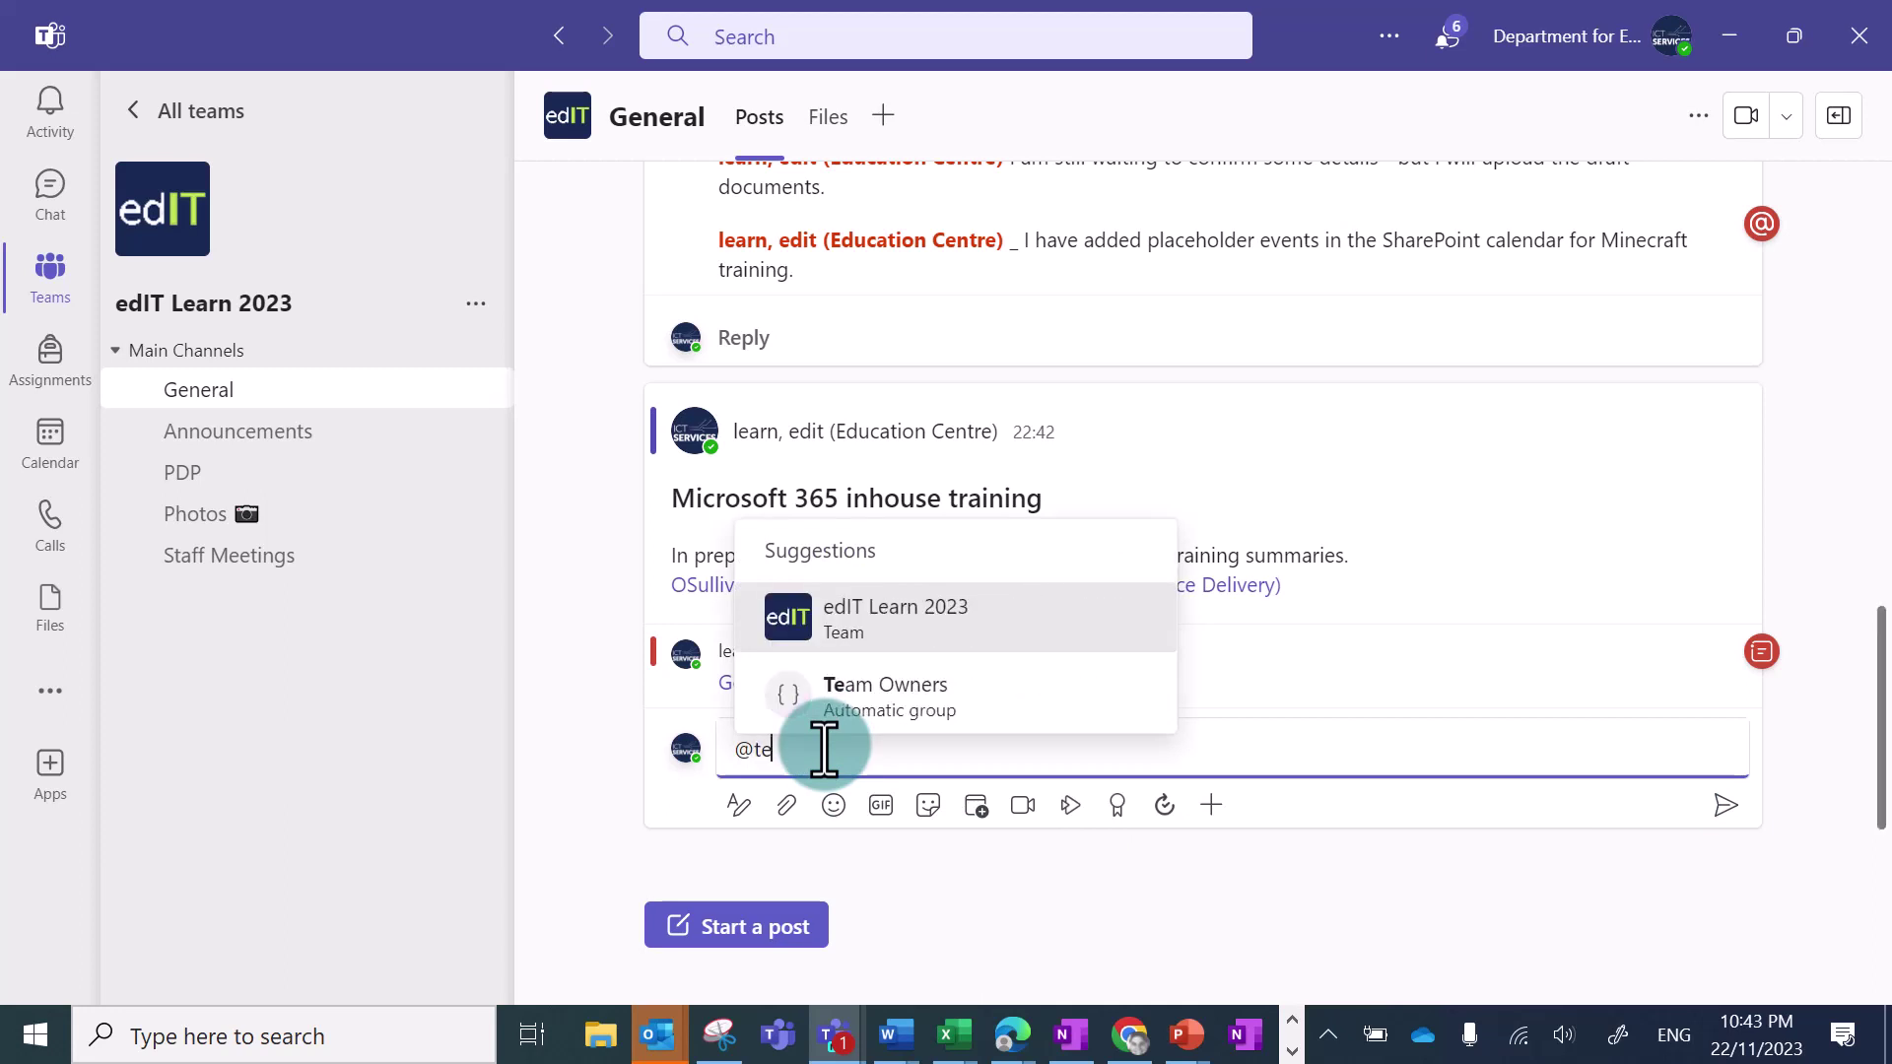
{"action": "left_click", "coordinate": [853, 632]}
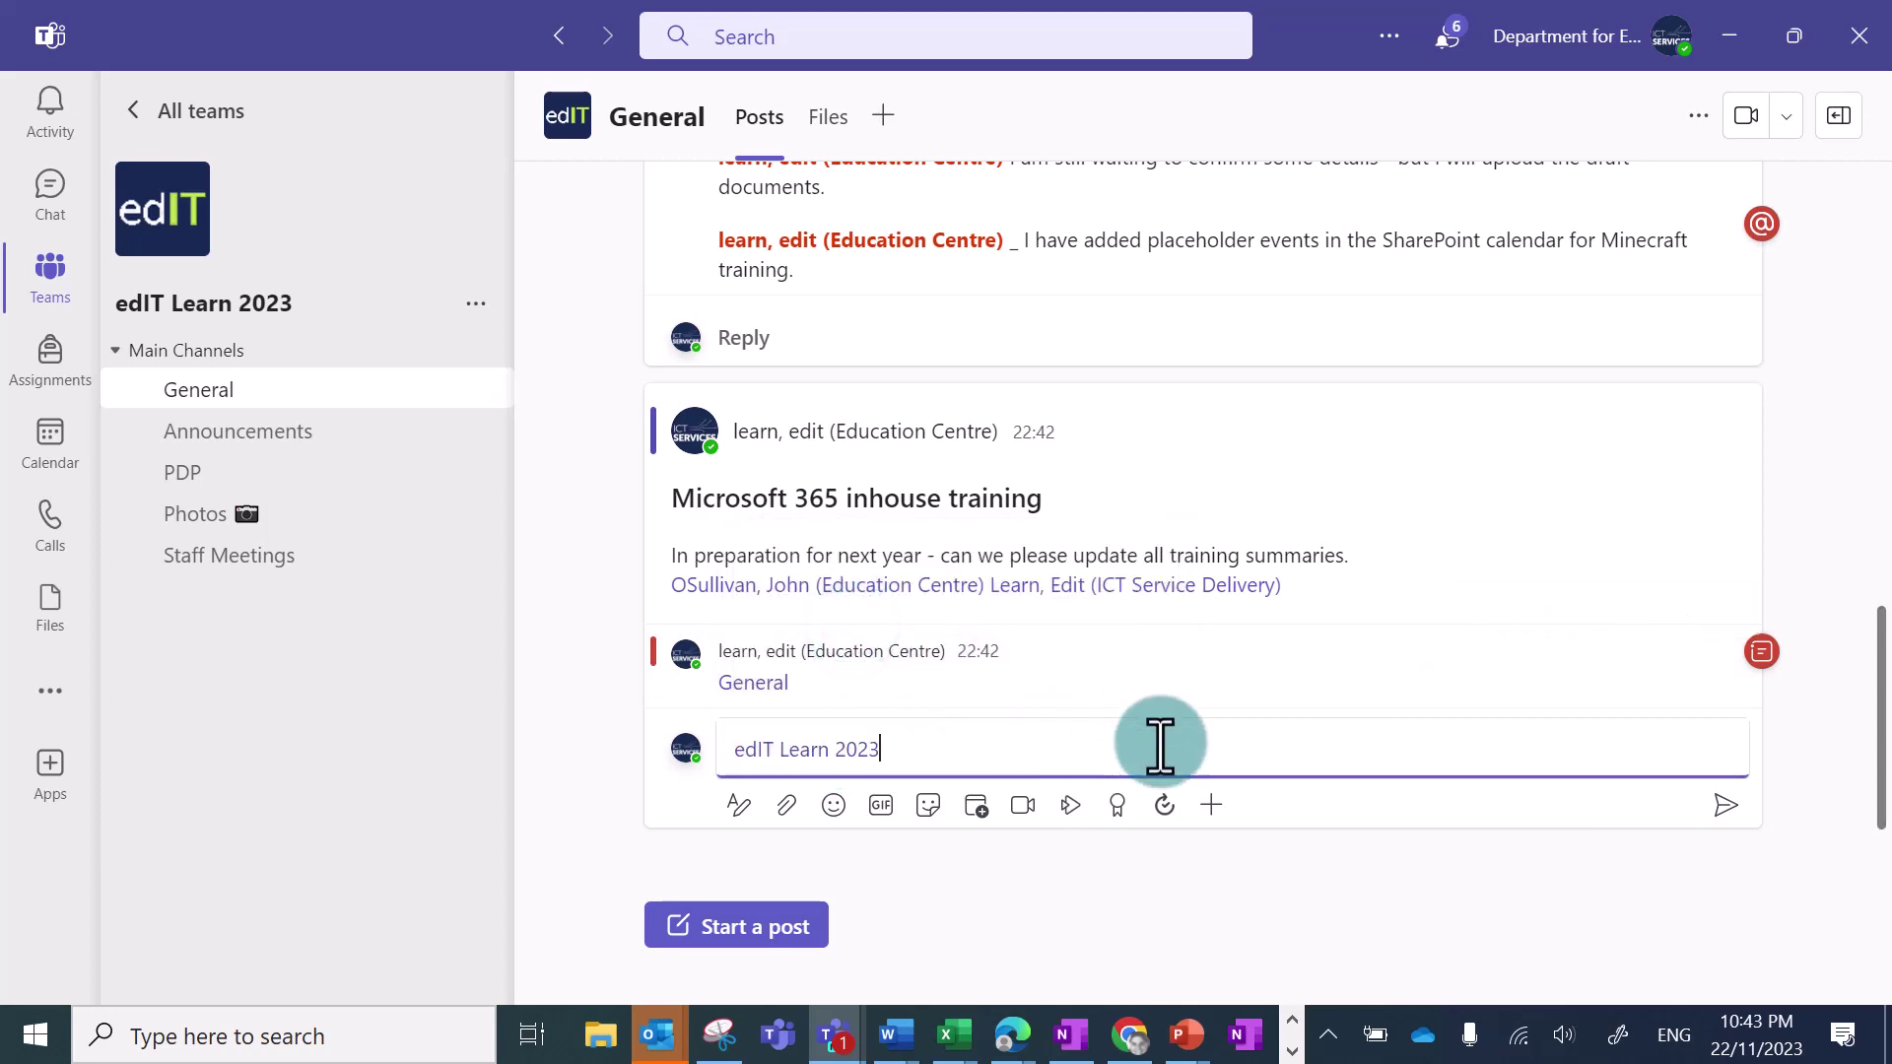
{"action": "left_click", "coordinate": [1723, 810]}
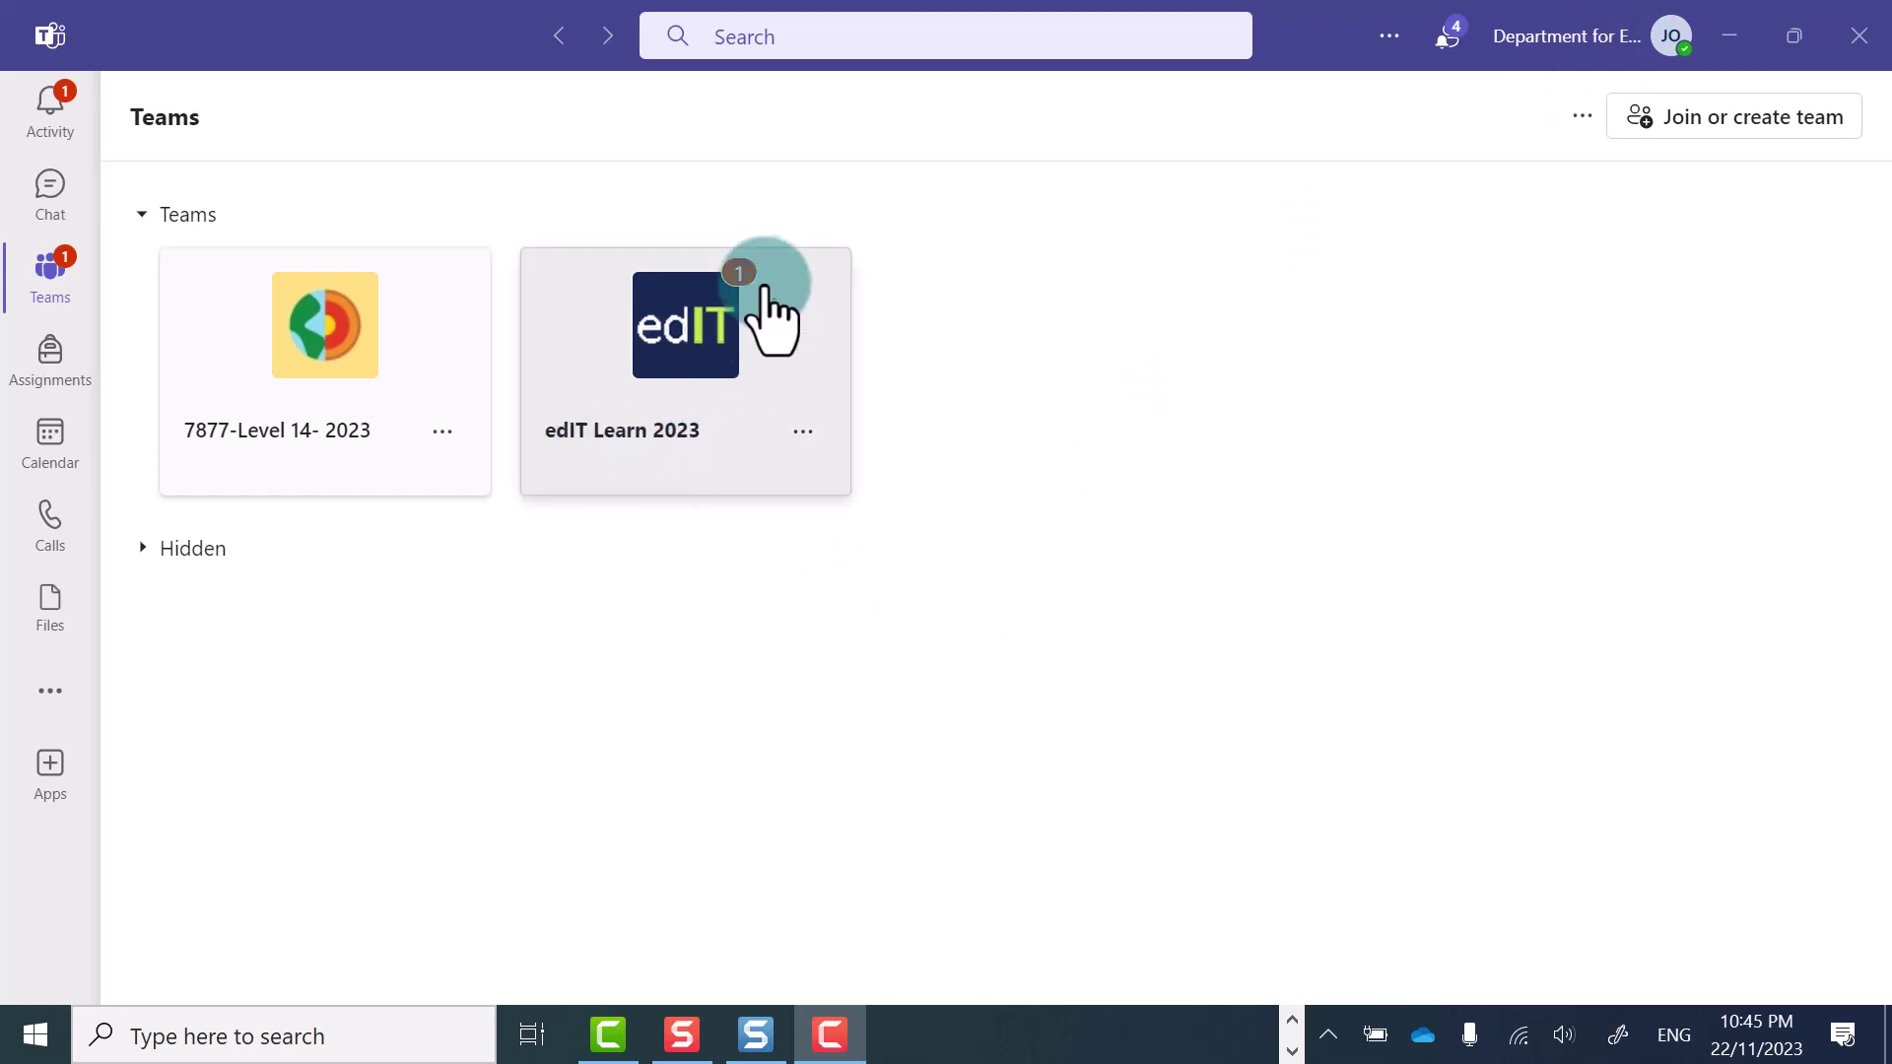
- Open the edIT Learn 2023 General channel to see the training post's 4 replies
{"action": "left_click", "coordinate": [645, 426]}
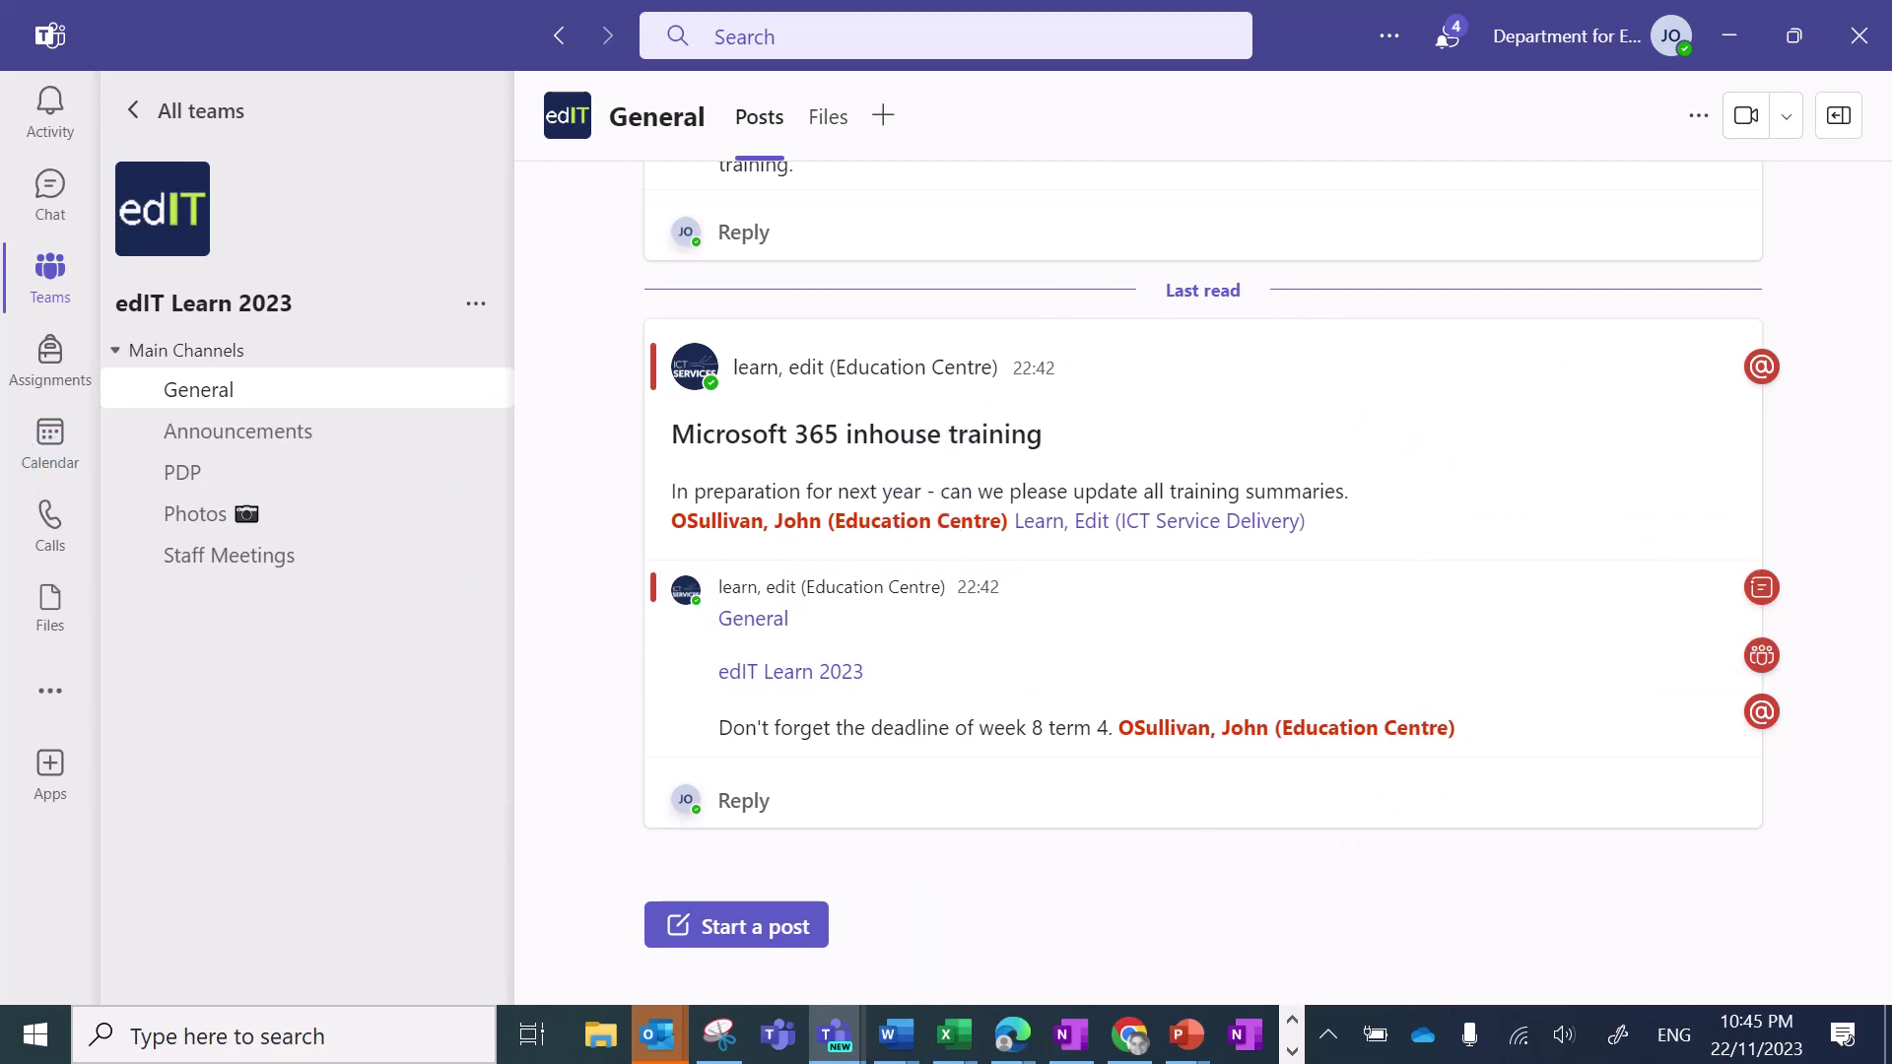
{"action": "left_click", "coordinate": [226, 523]}
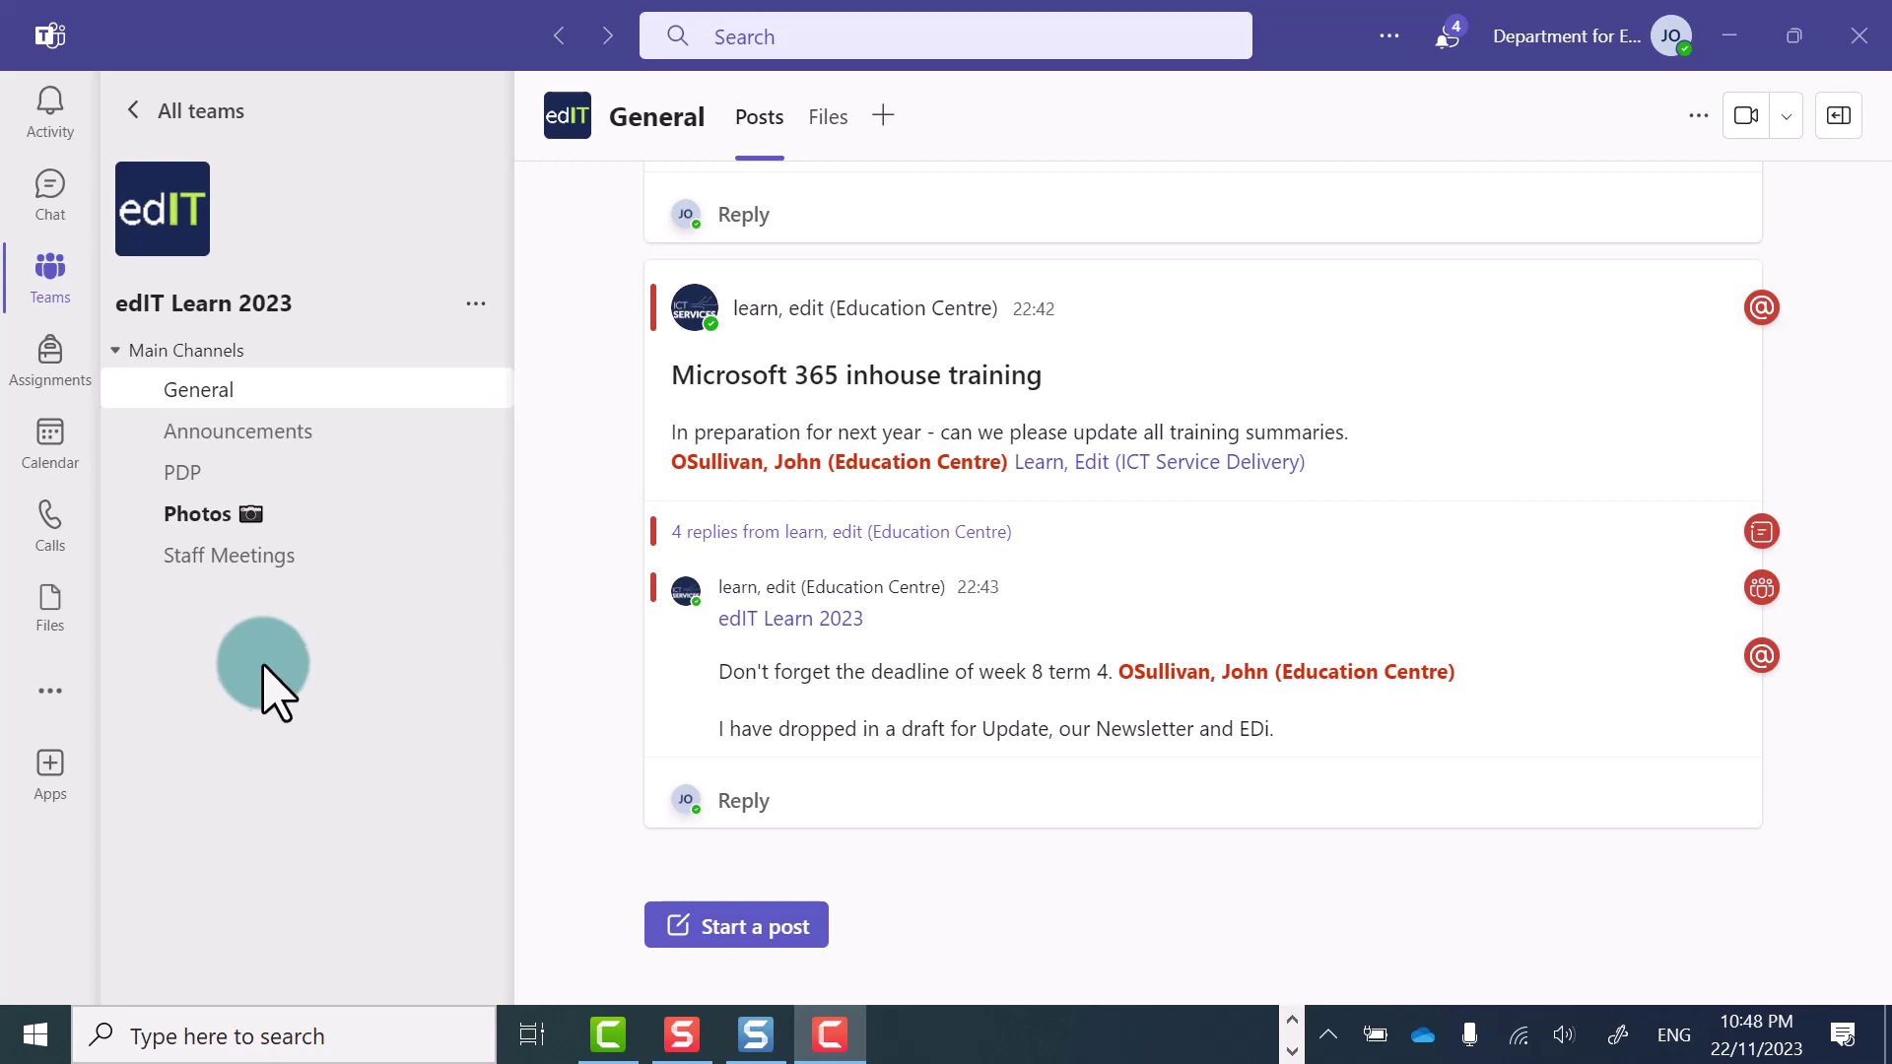
{"action": "left_click", "coordinate": [203, 512]}
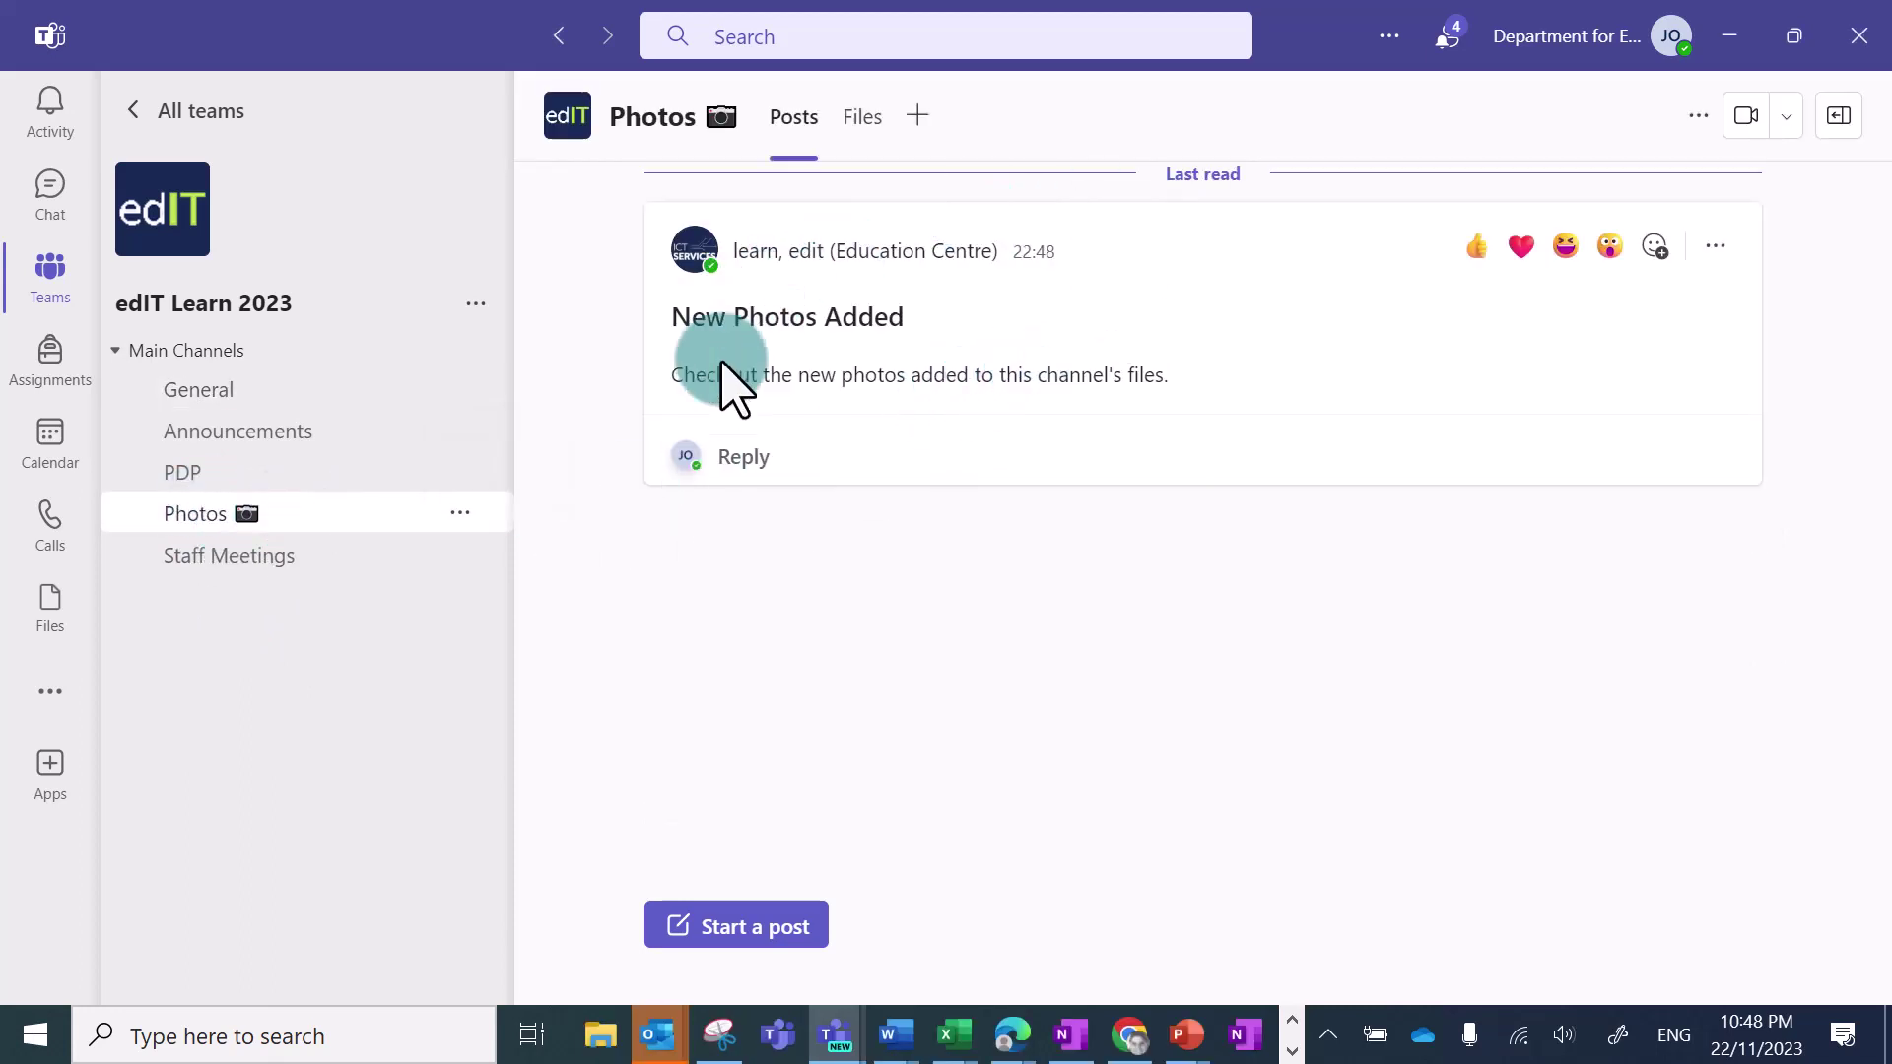
{"action": "mouse_move", "coordinate": [1702, 296]}
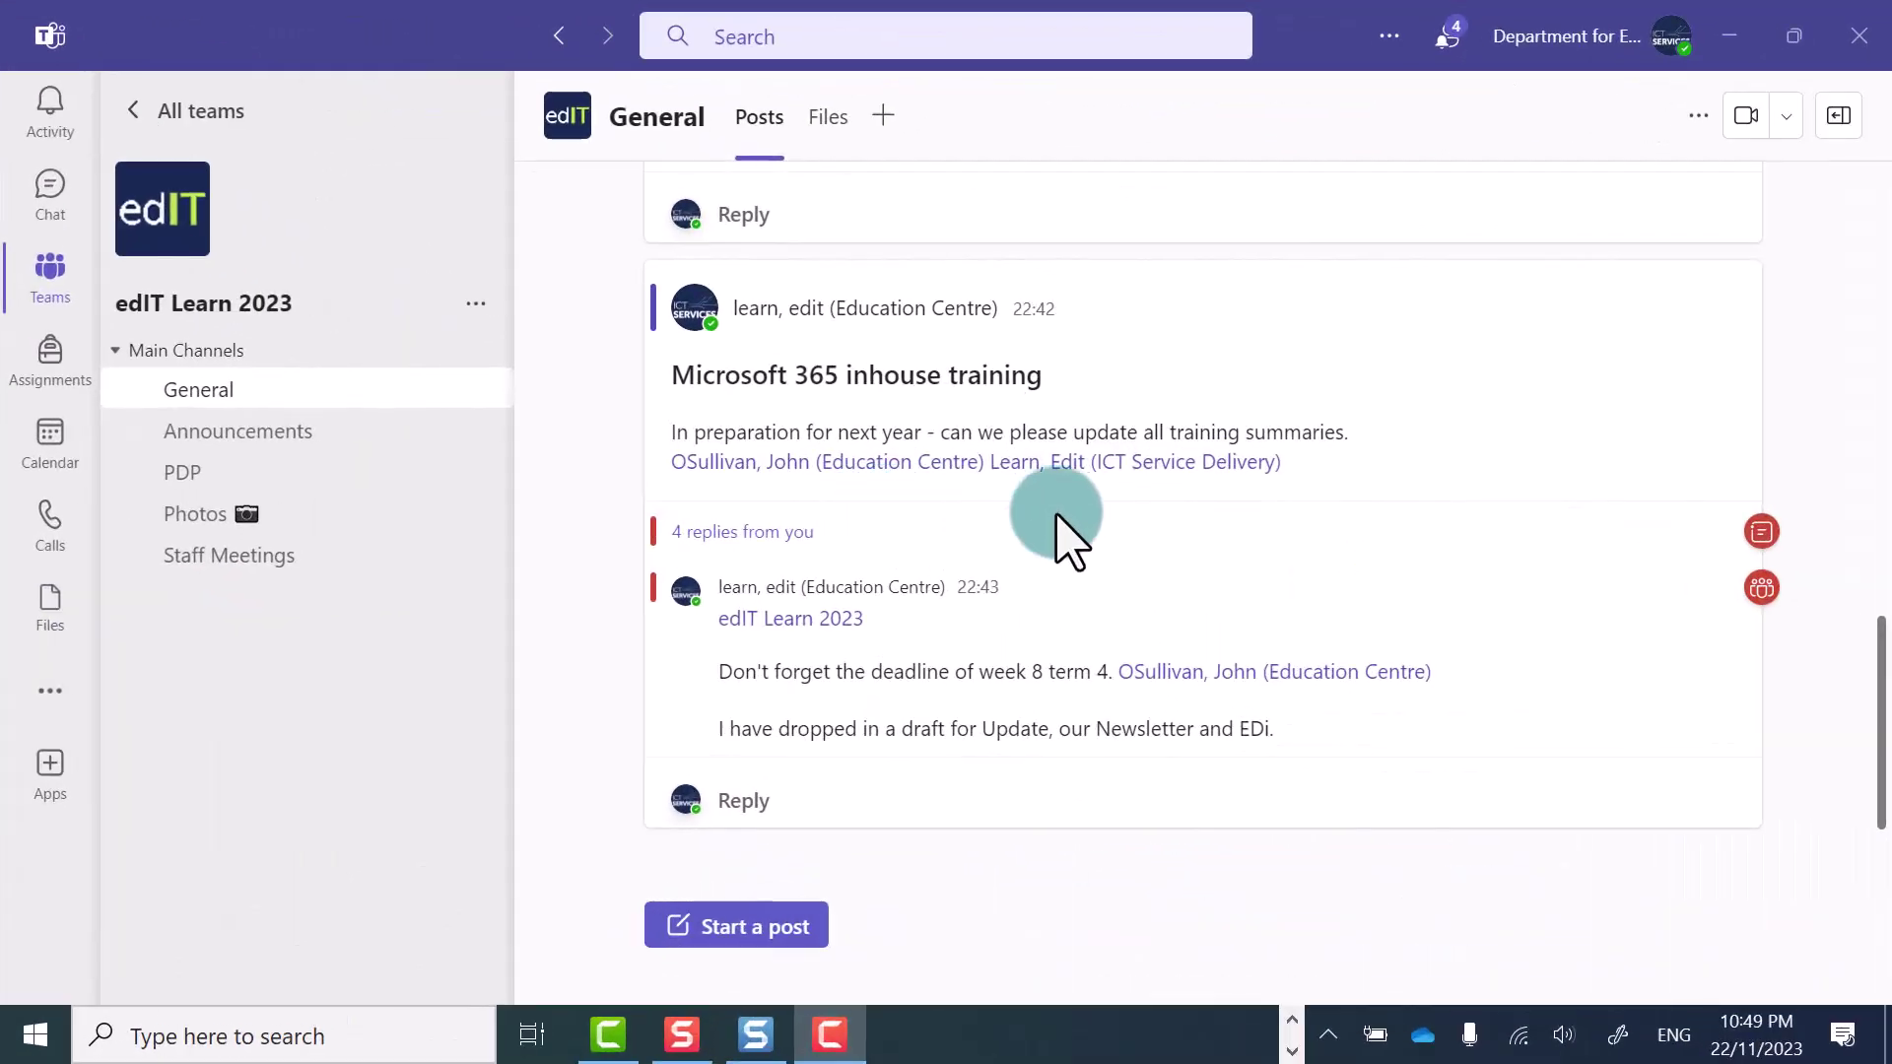
{"action": "scroll", "coordinate": [1069, 540], "scroll_direction": "up", "scroll_amount": 4}
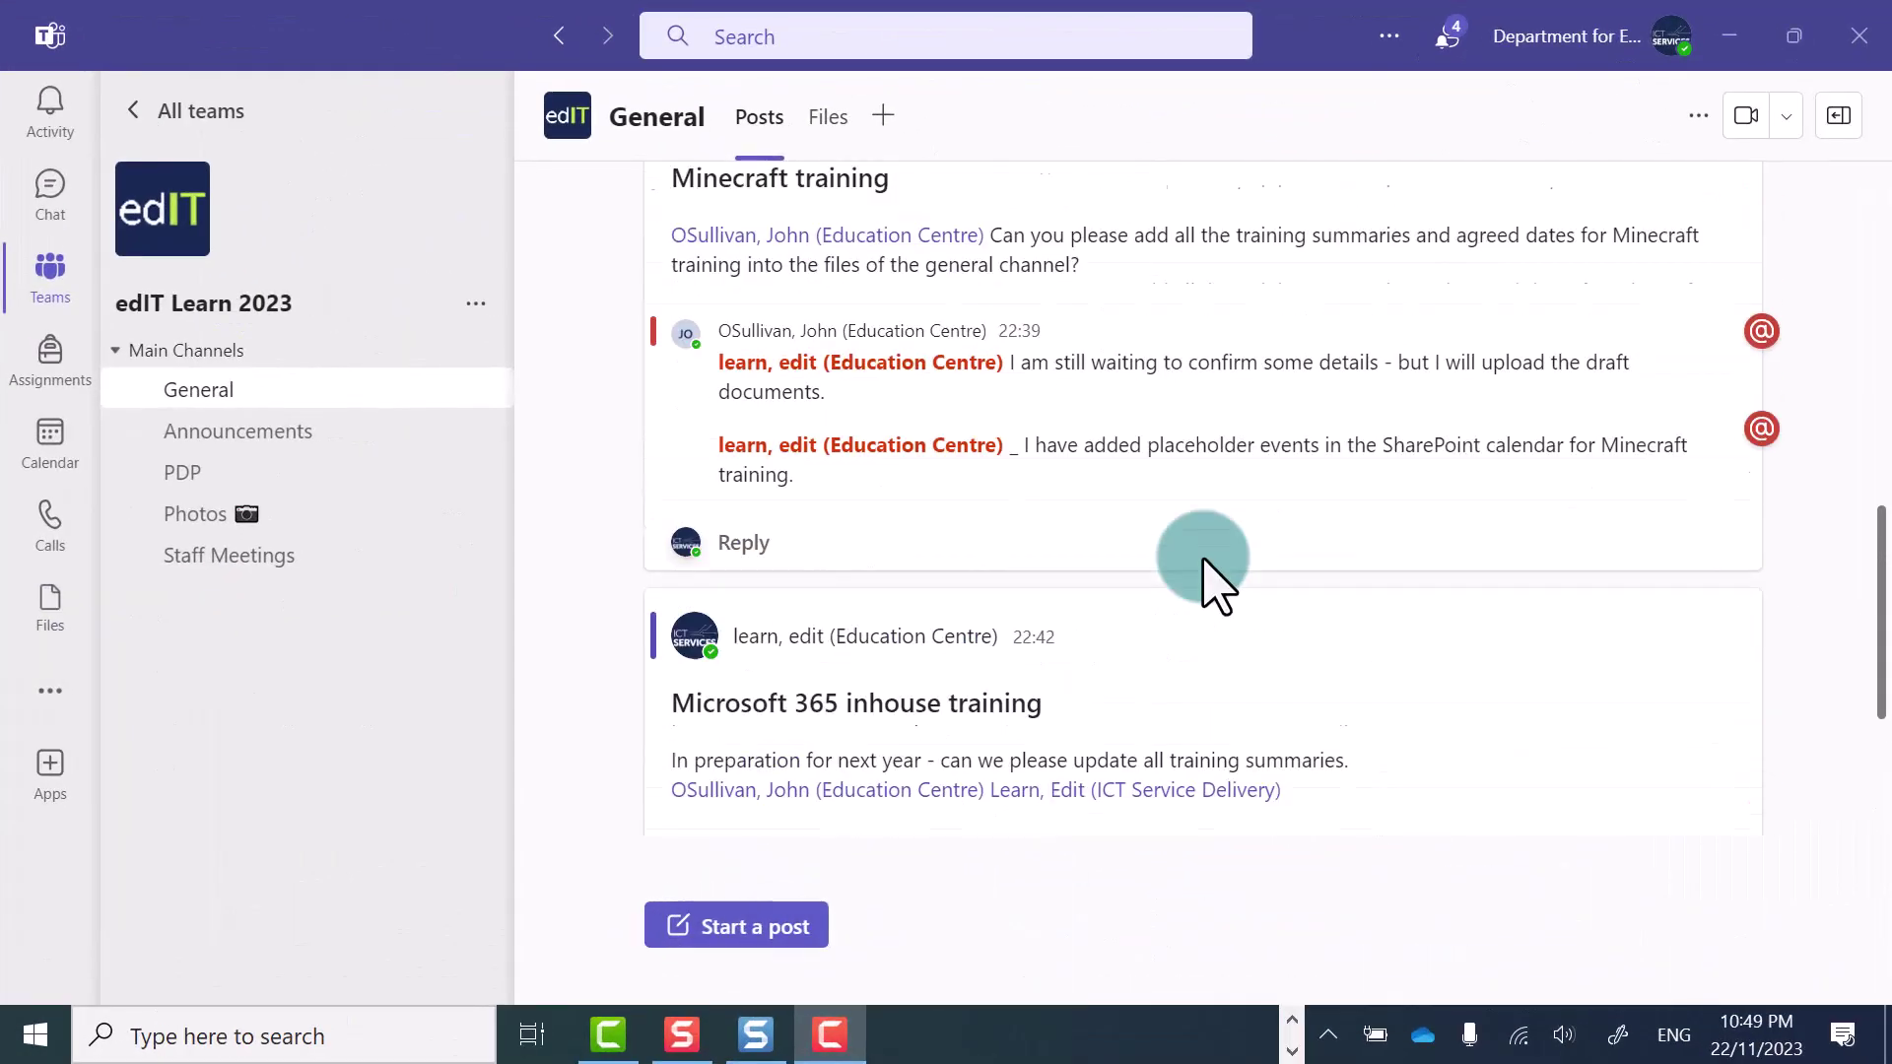
{"action": "mouse_move", "coordinate": [1077, 435]}
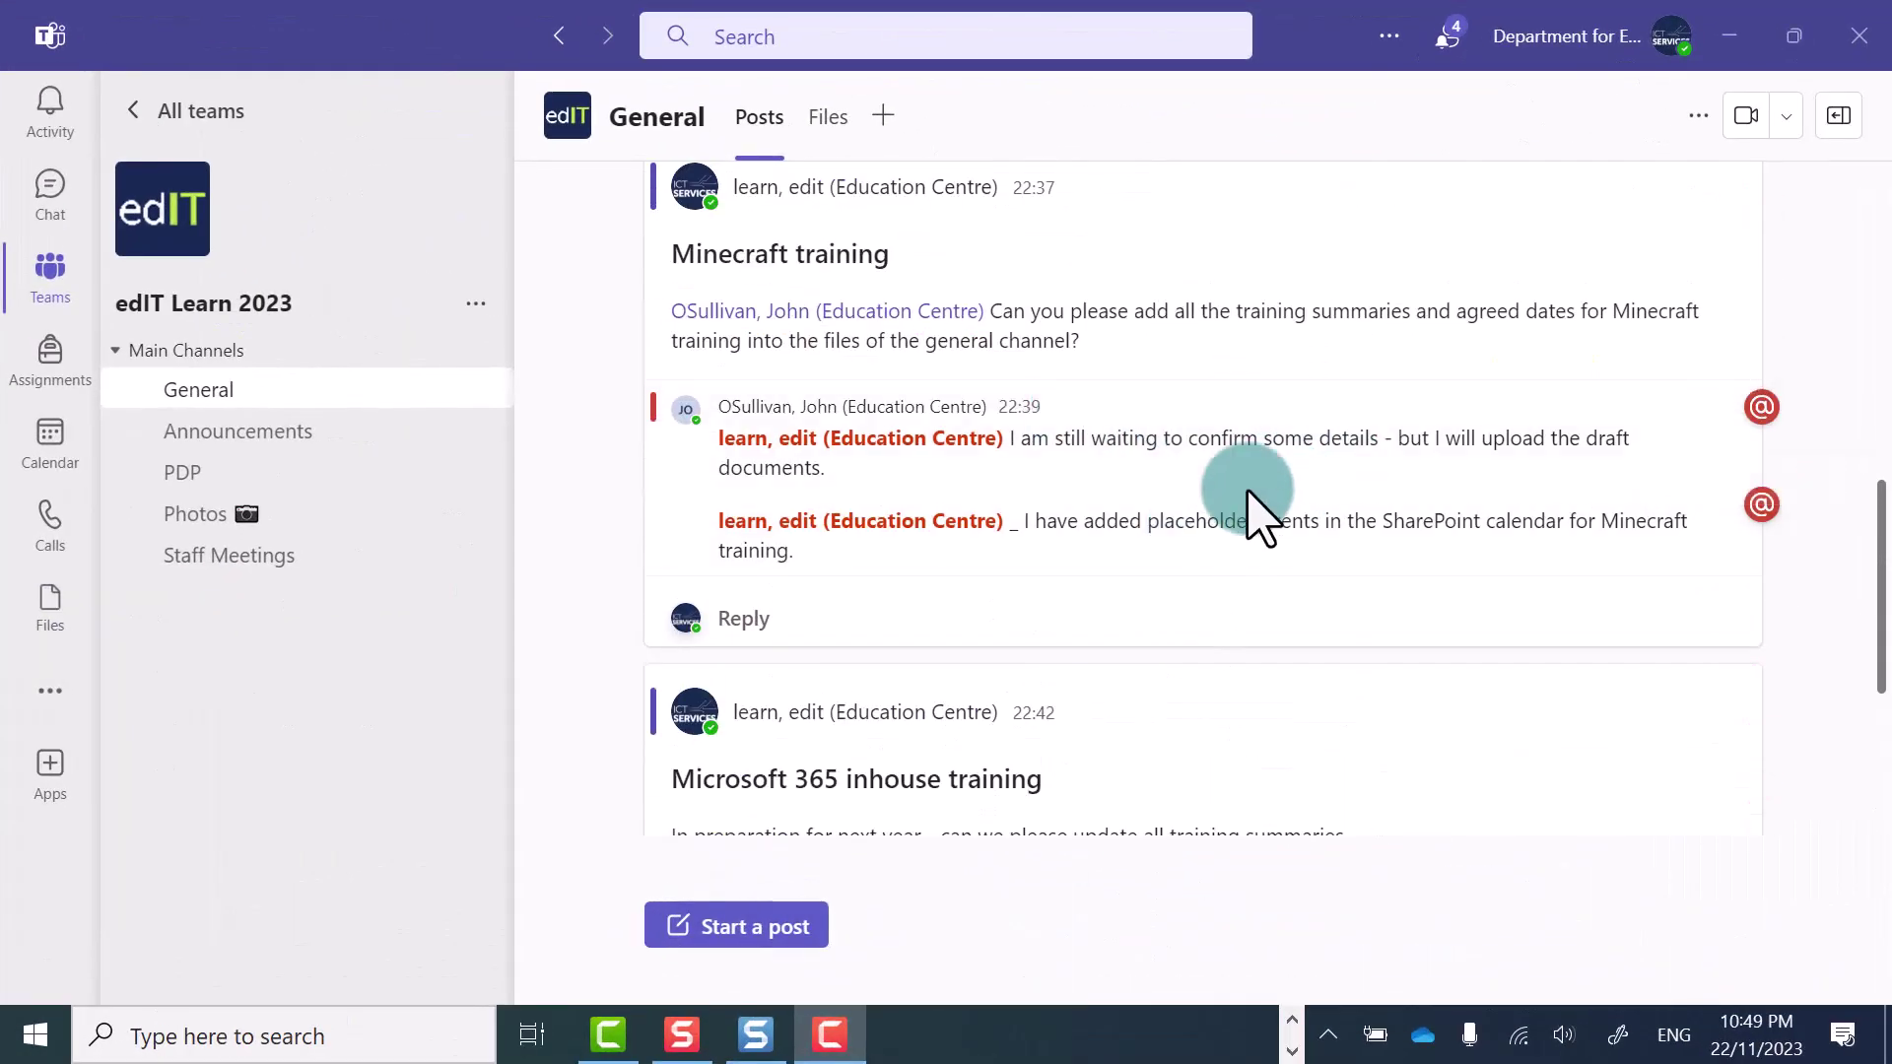
{"action": "scroll", "coordinate": [1255, 492], "scroll_direction": "up", "scroll_amount": 5}
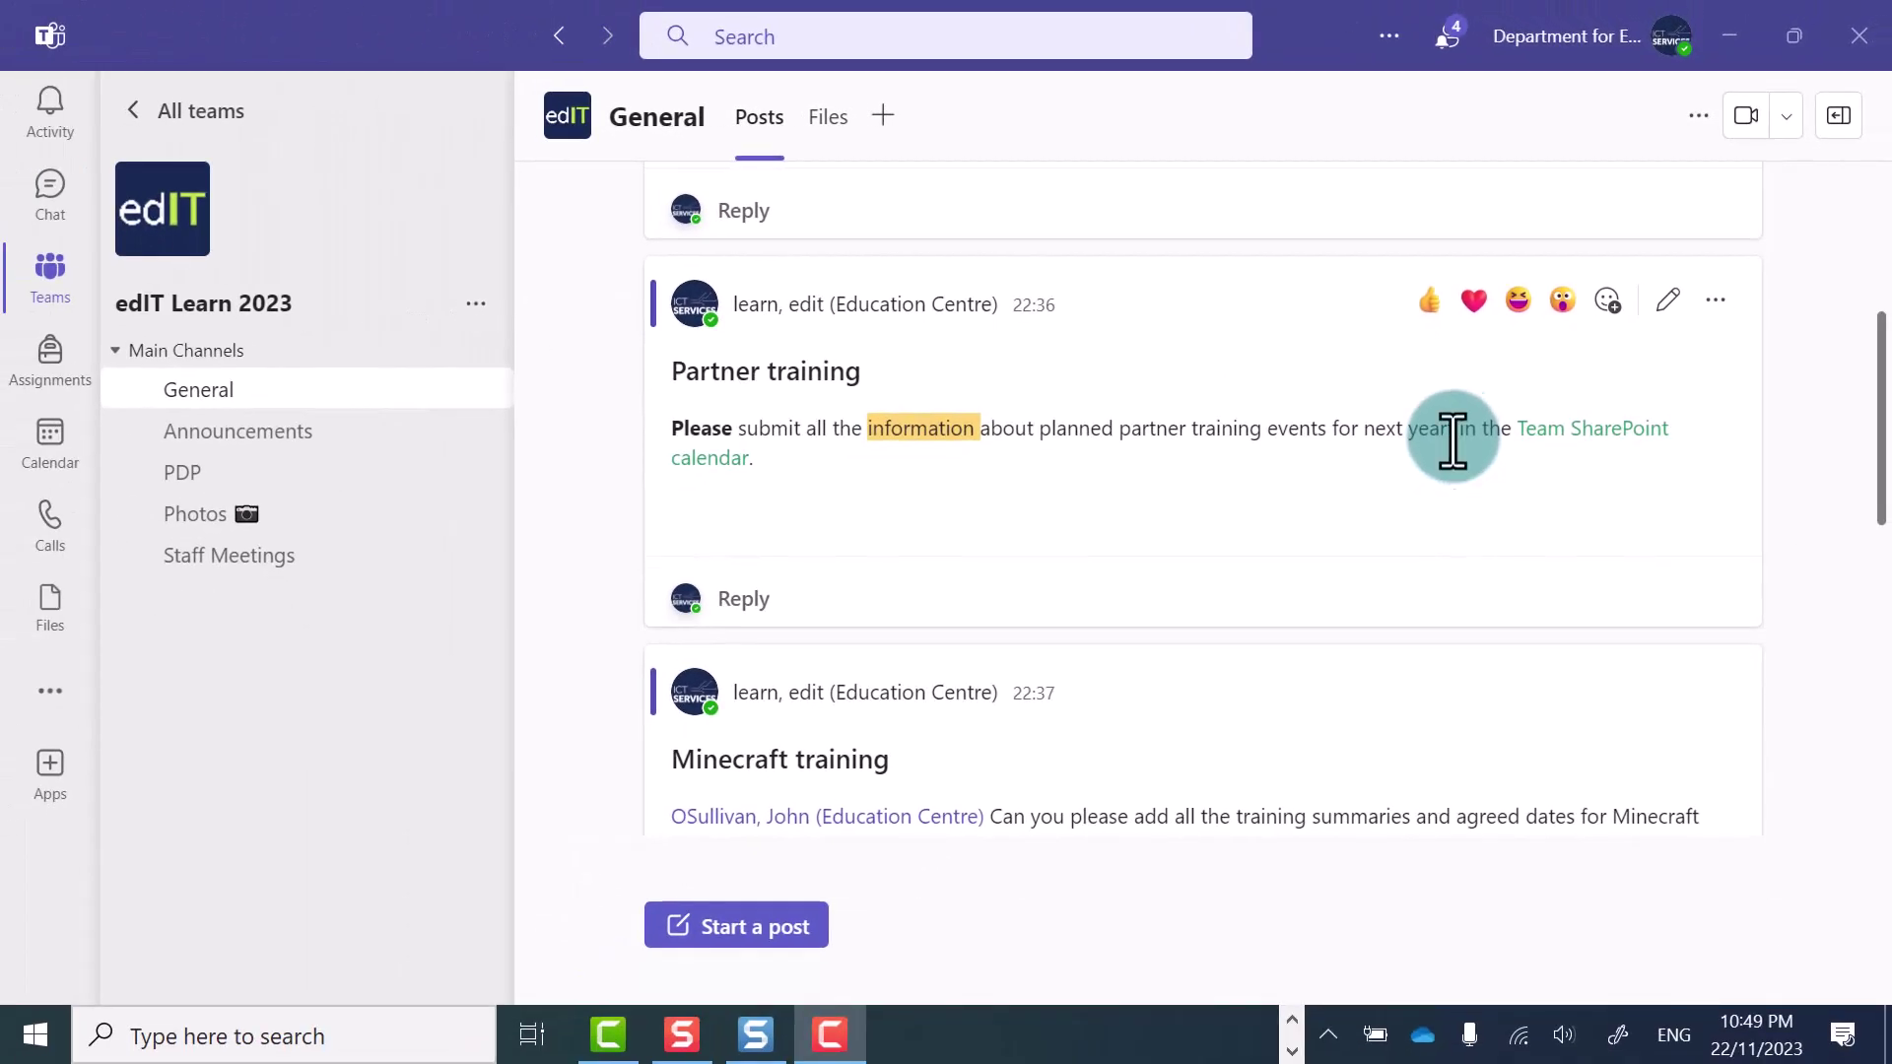
- Correct 'yeart' to 'year' in the Partner training post and save the edit
{"action": "left_click", "coordinate": [1668, 301]}
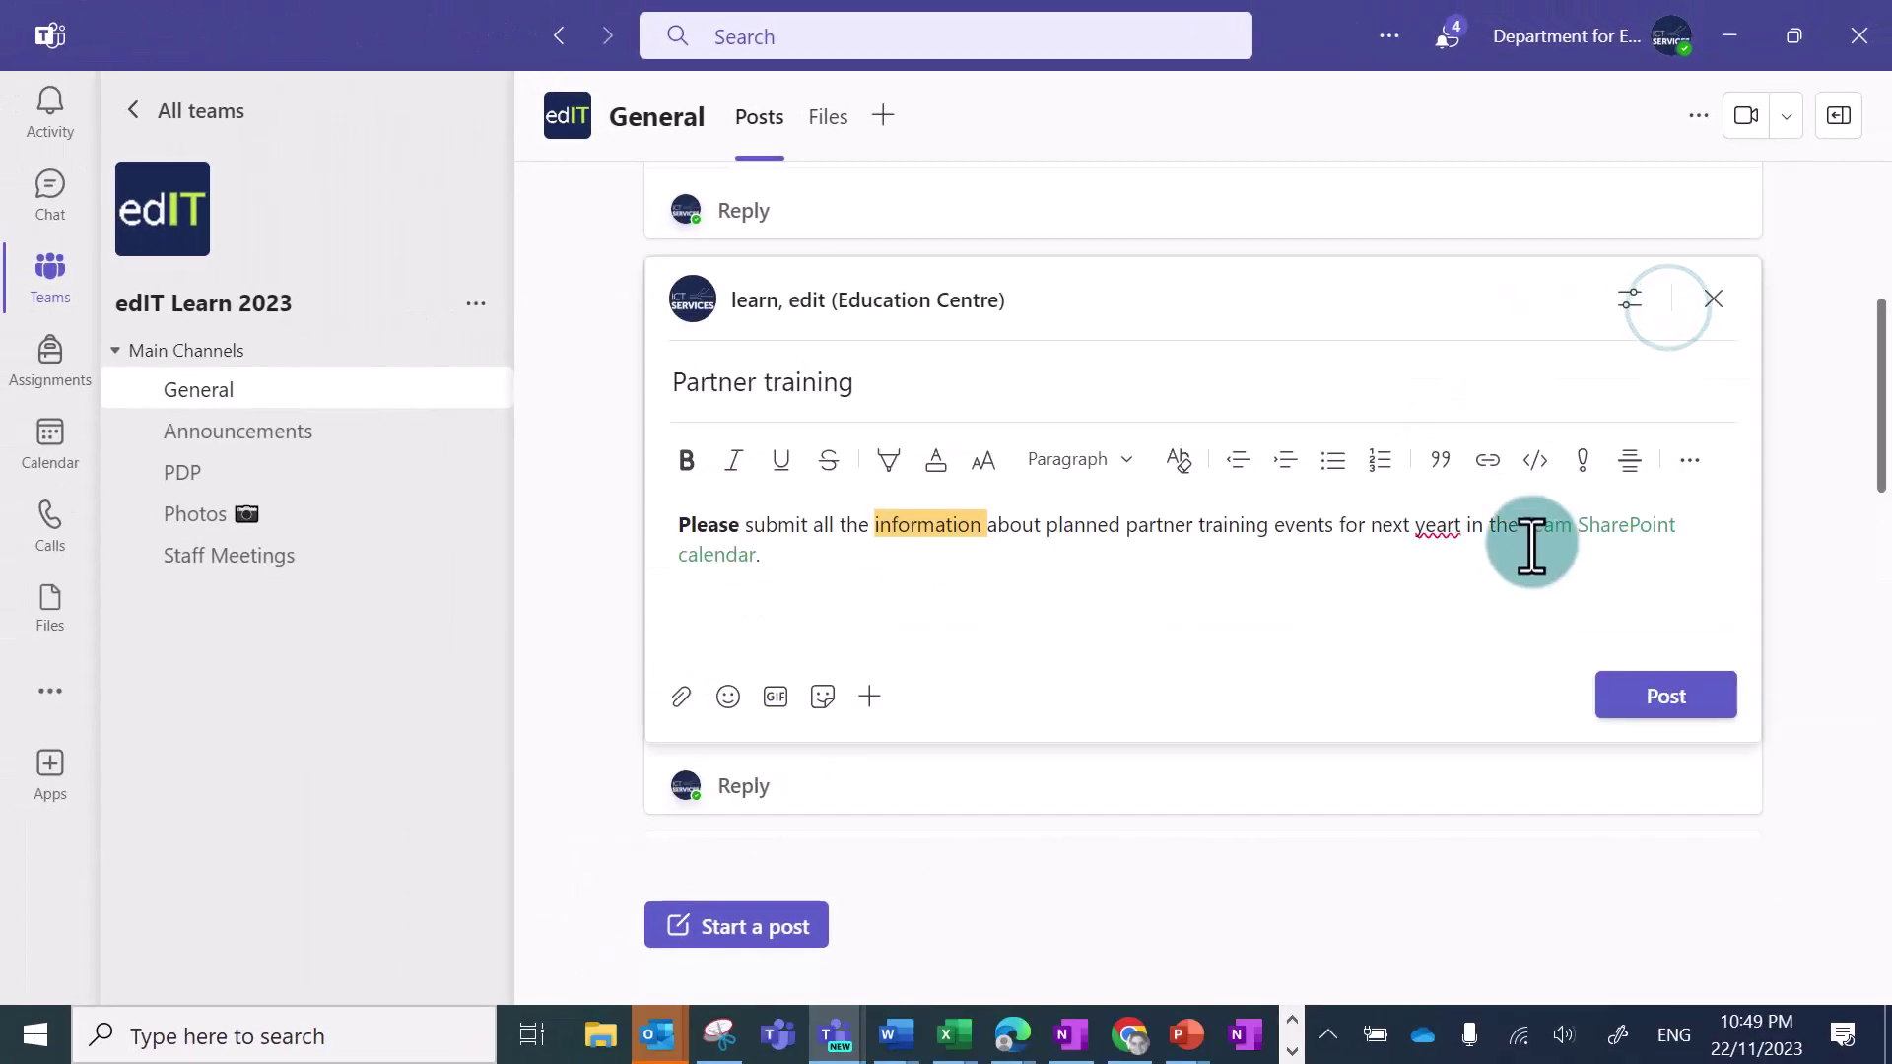
{"action": "left_click", "coordinate": [1453, 525]}
{"action": "key", "text": "Delete"}
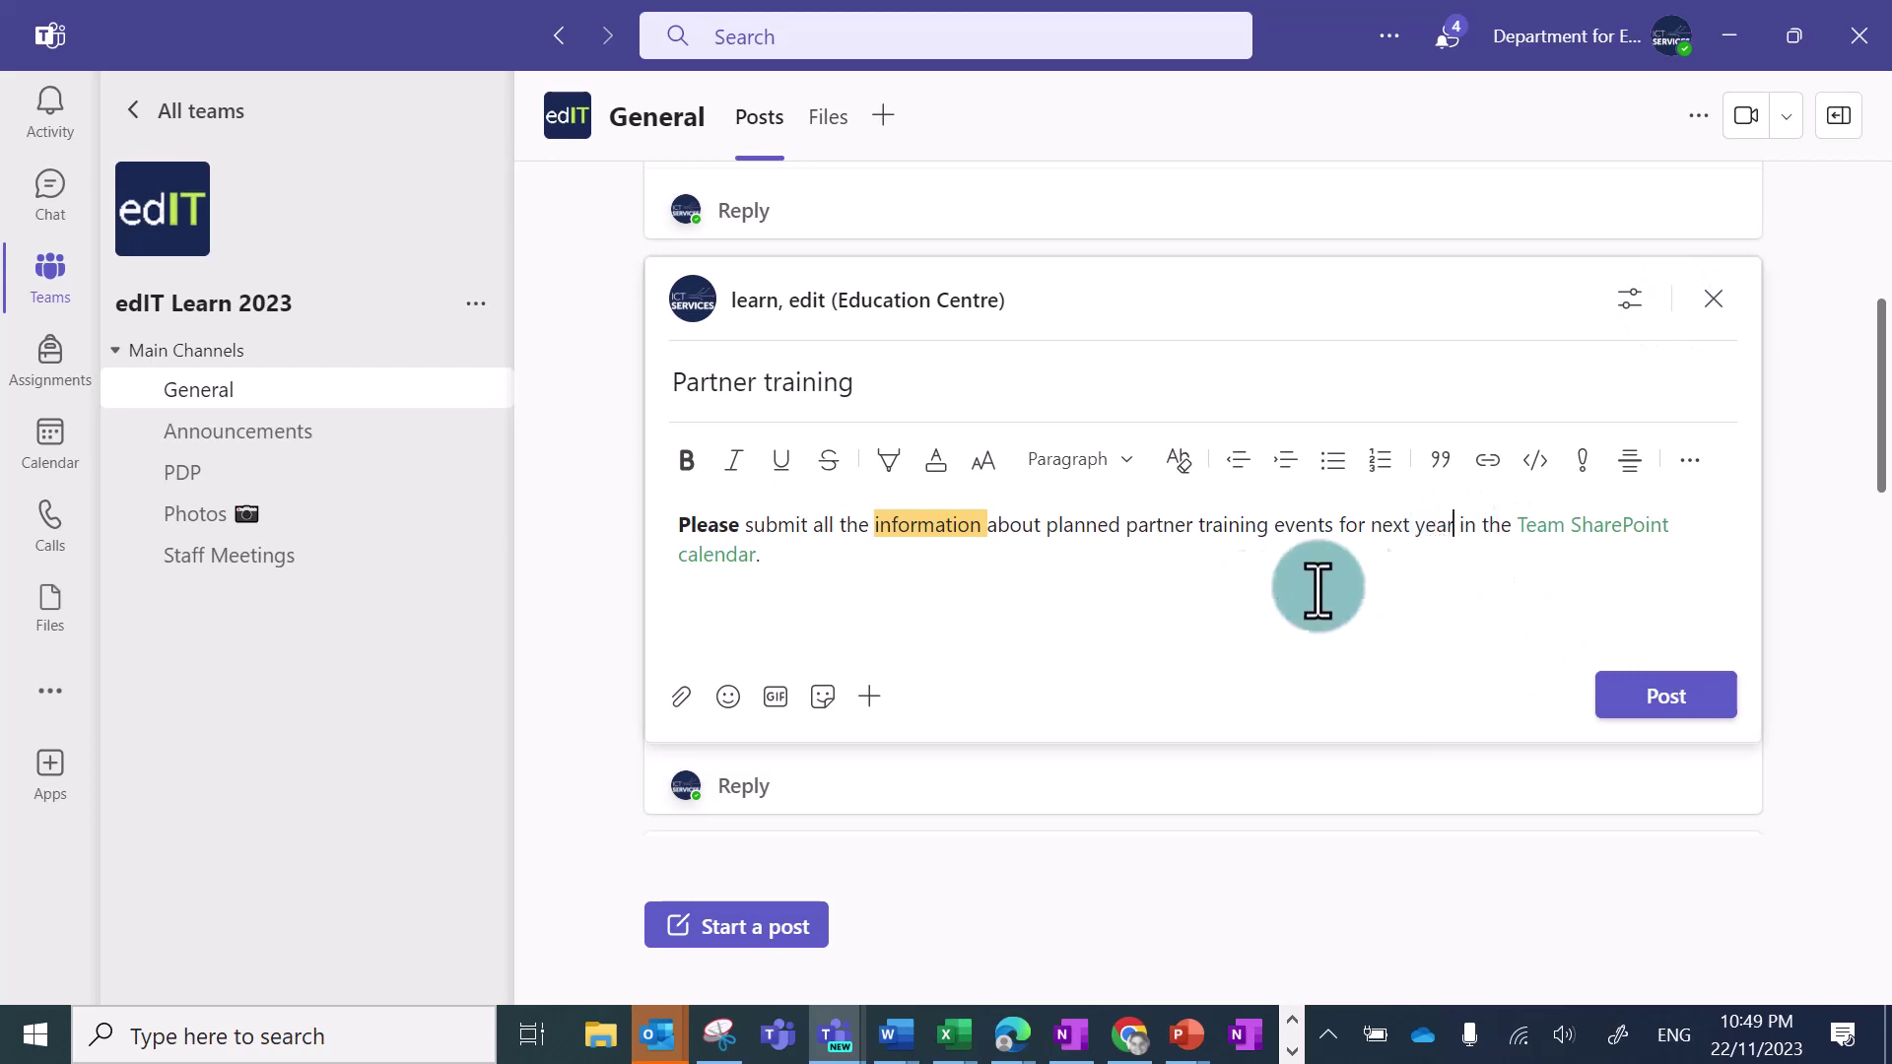
{"action": "left_click", "coordinate": [1654, 702]}
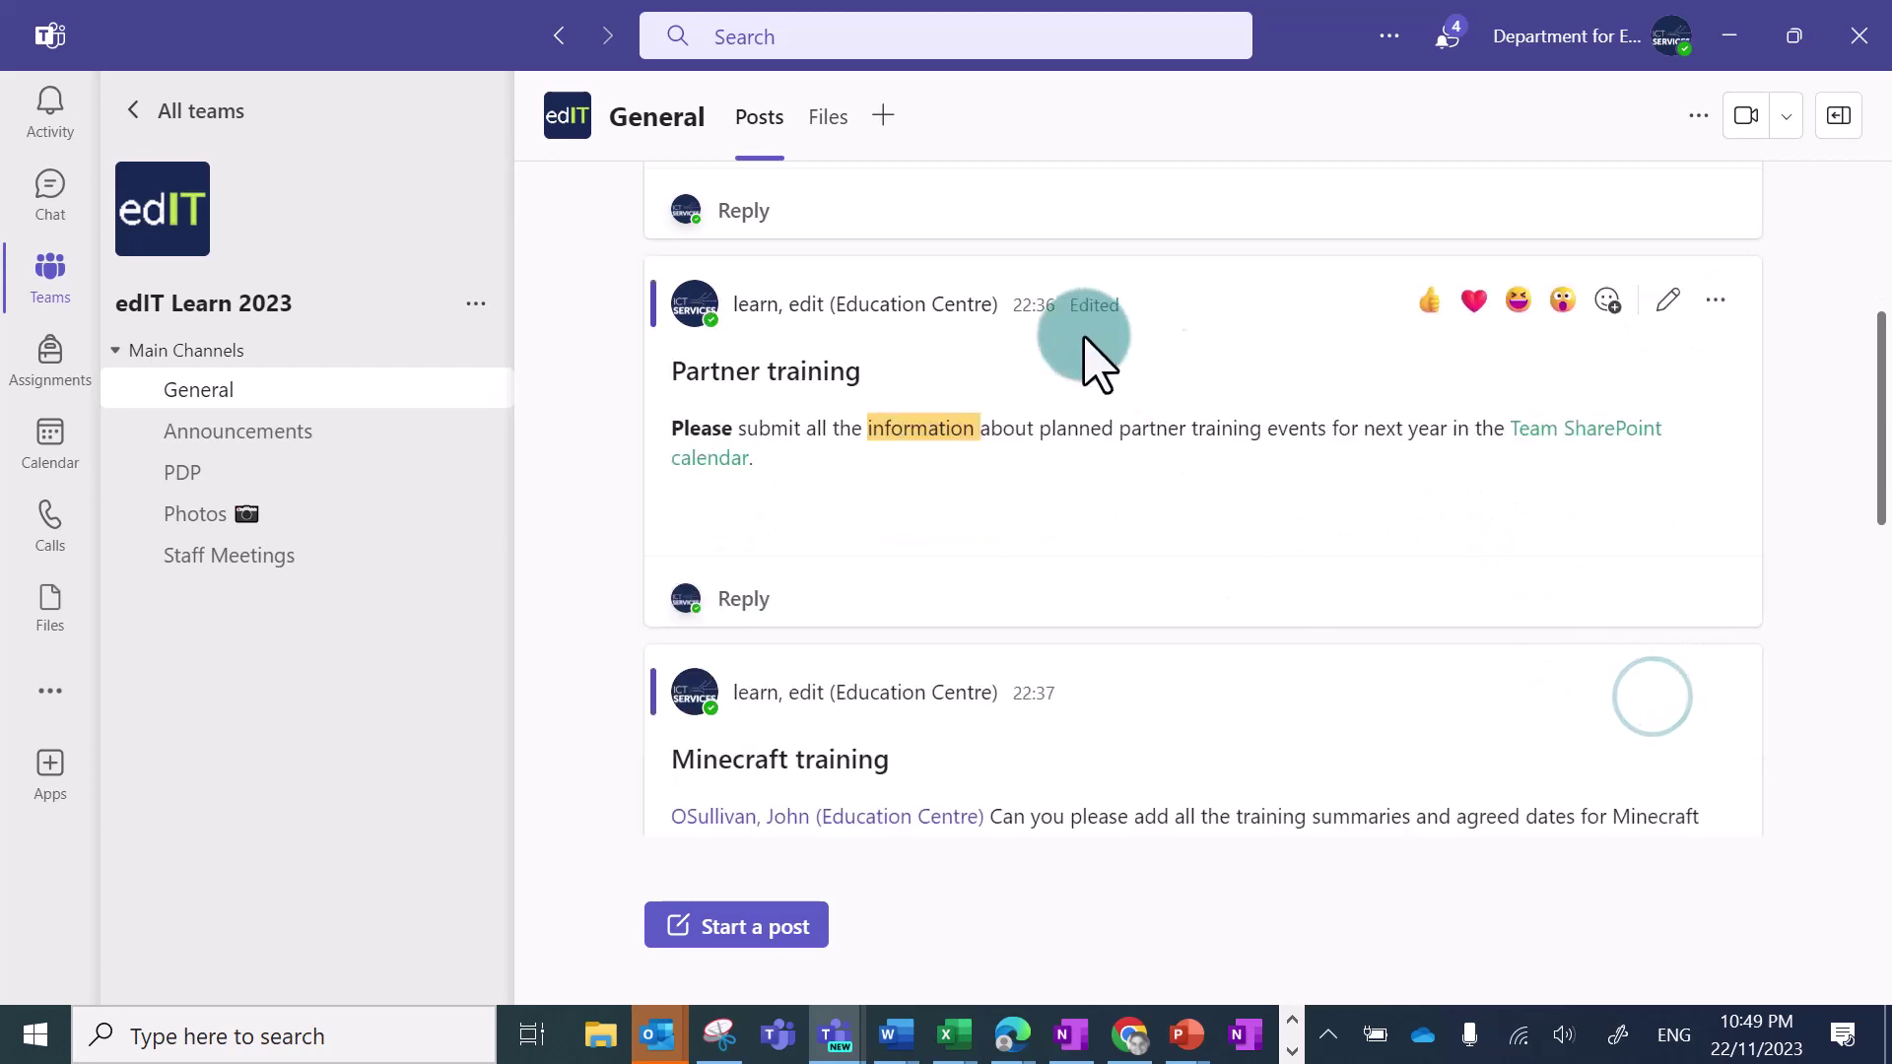
{"action": "left_click", "coordinate": [1716, 301]}
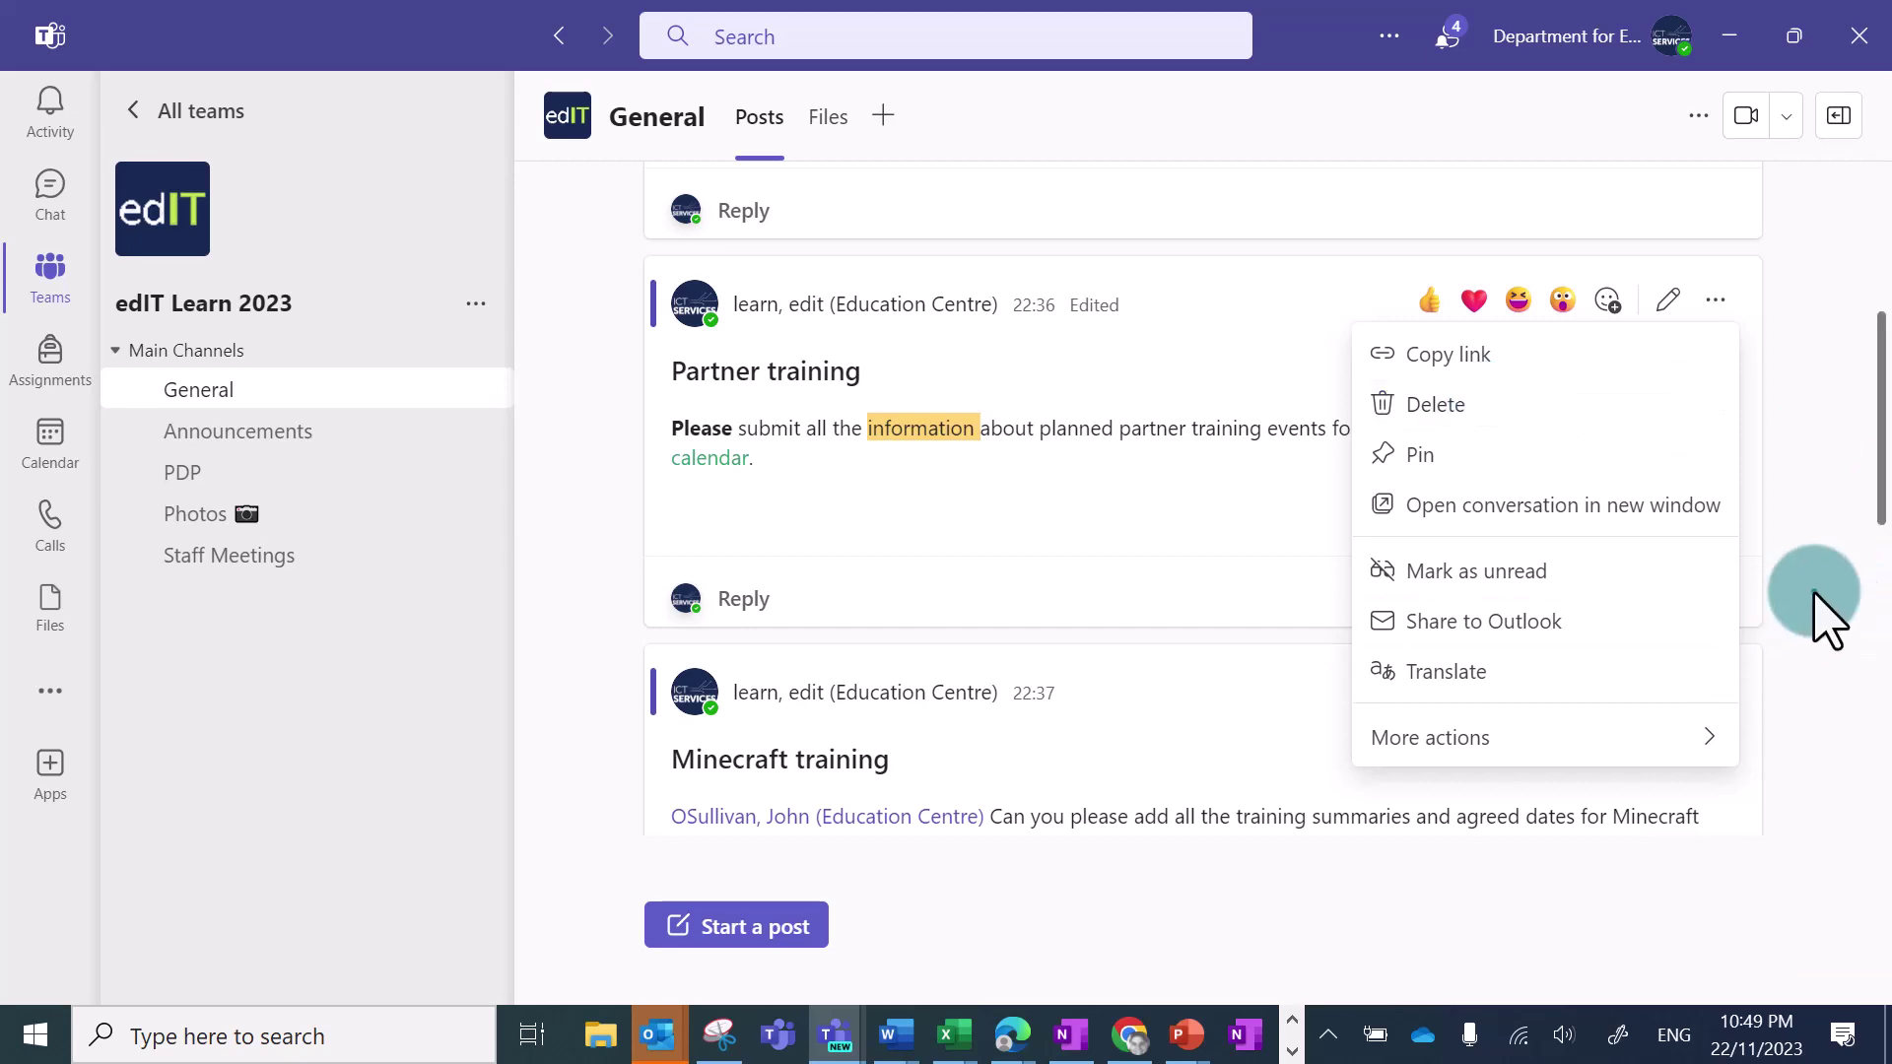
- Give the first Minecraft reply a thumbs-up and the second an upside-down face reaction
{"action": "left_click", "coordinate": [1789, 647]}
{"action": "scroll", "coordinate": [1789, 648], "scroll_direction": "down", "scroll_amount": 6}
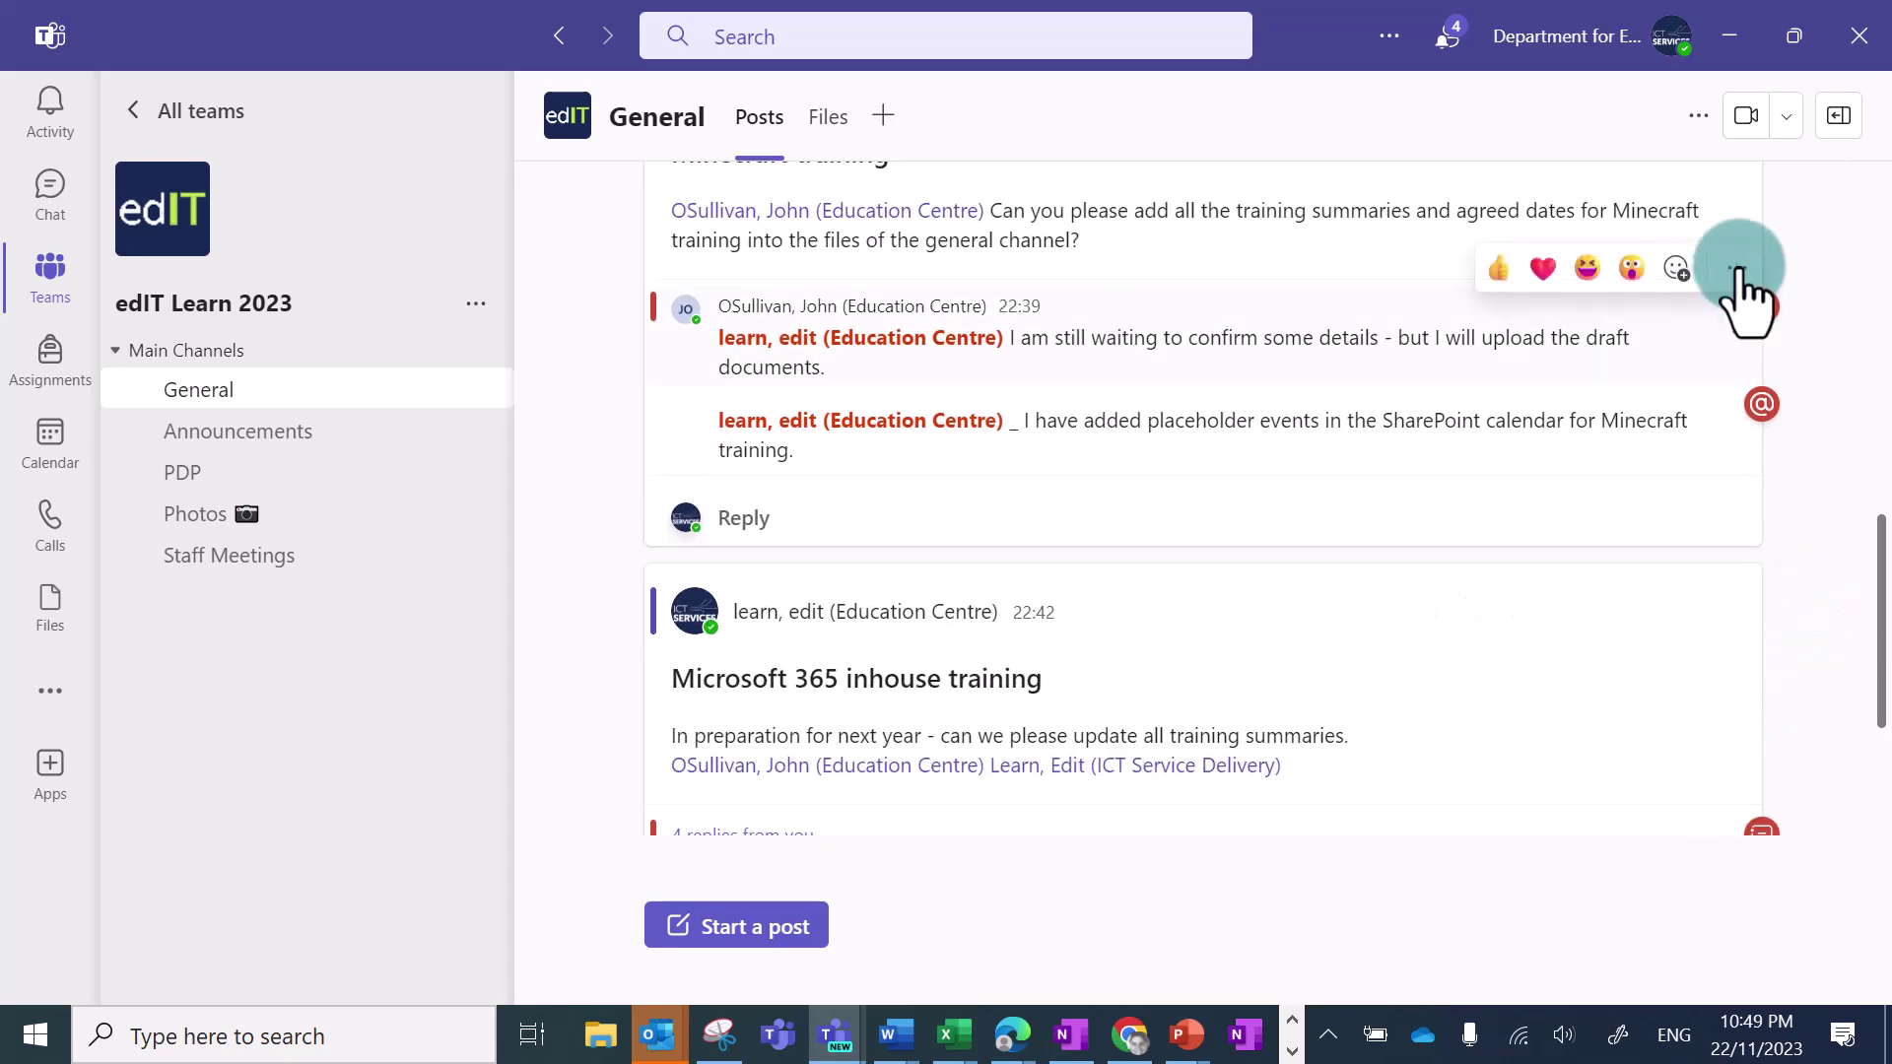
{"action": "left_click", "coordinate": [1738, 268]}
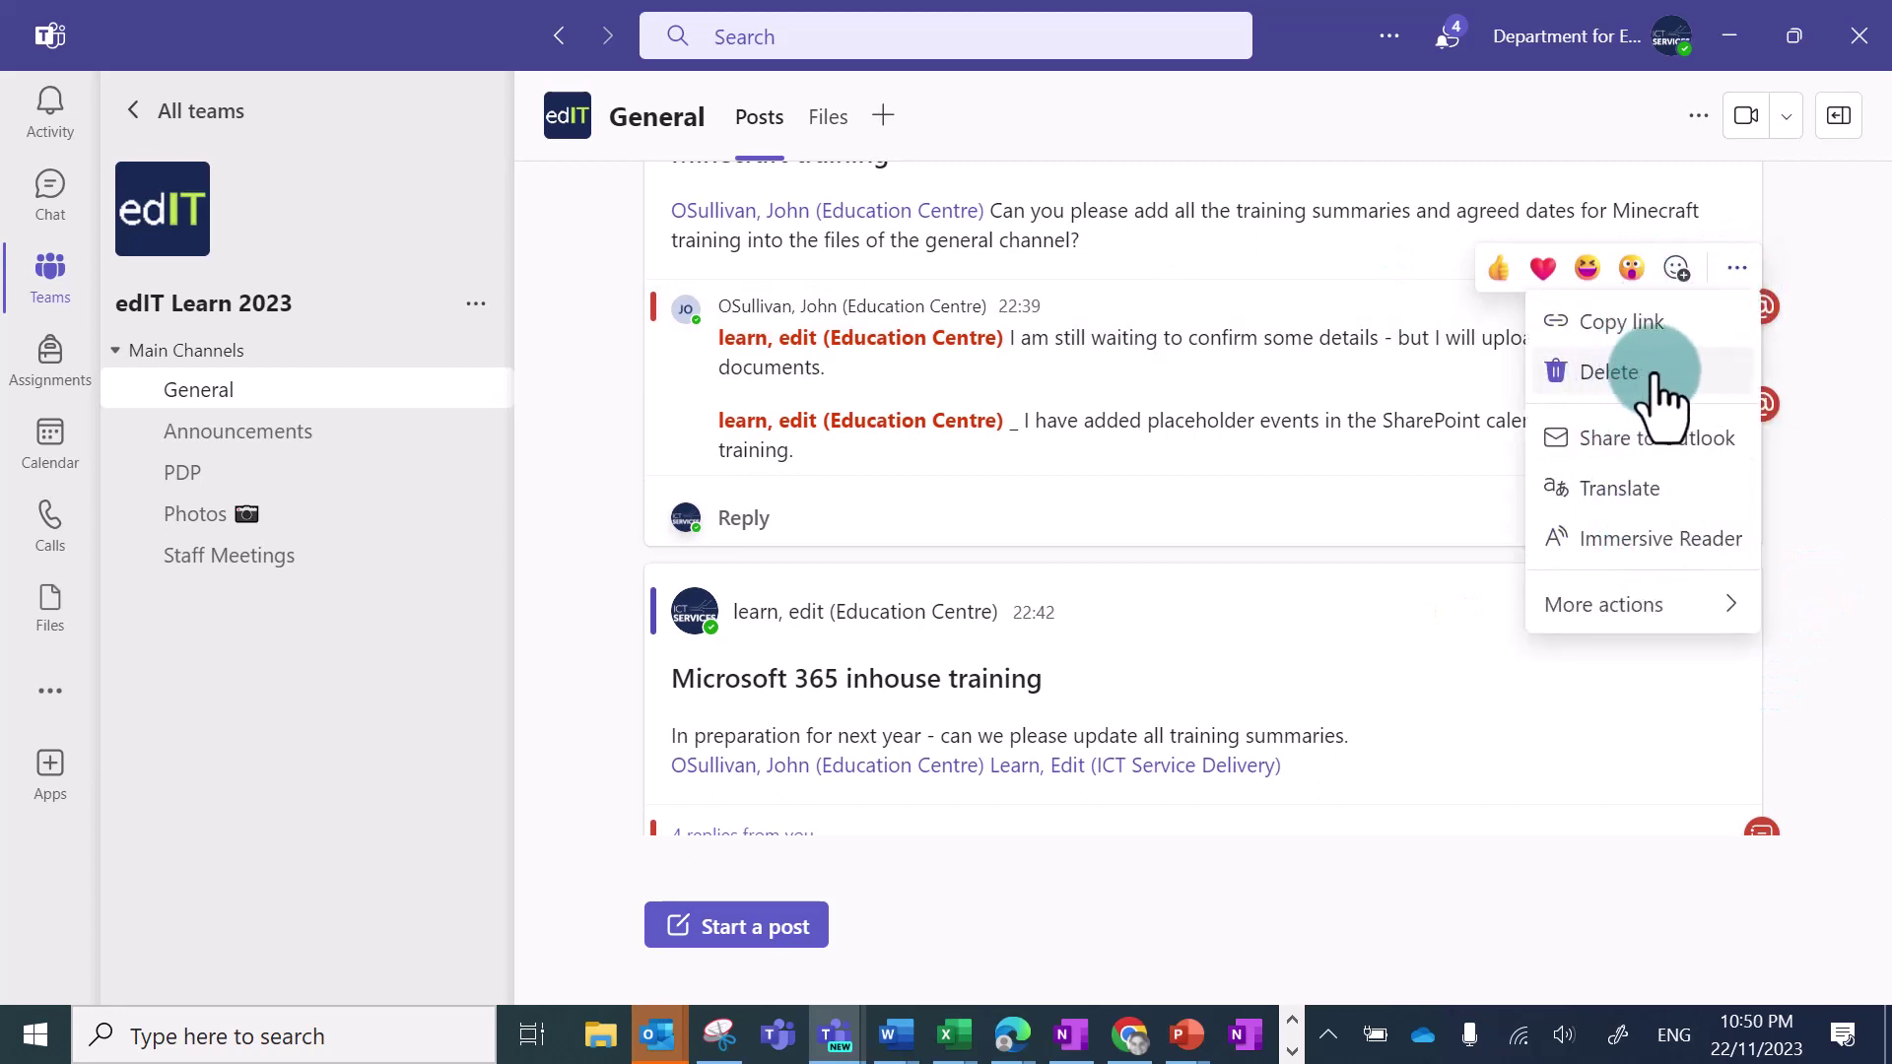
{"action": "left_click", "coordinate": [1823, 382]}
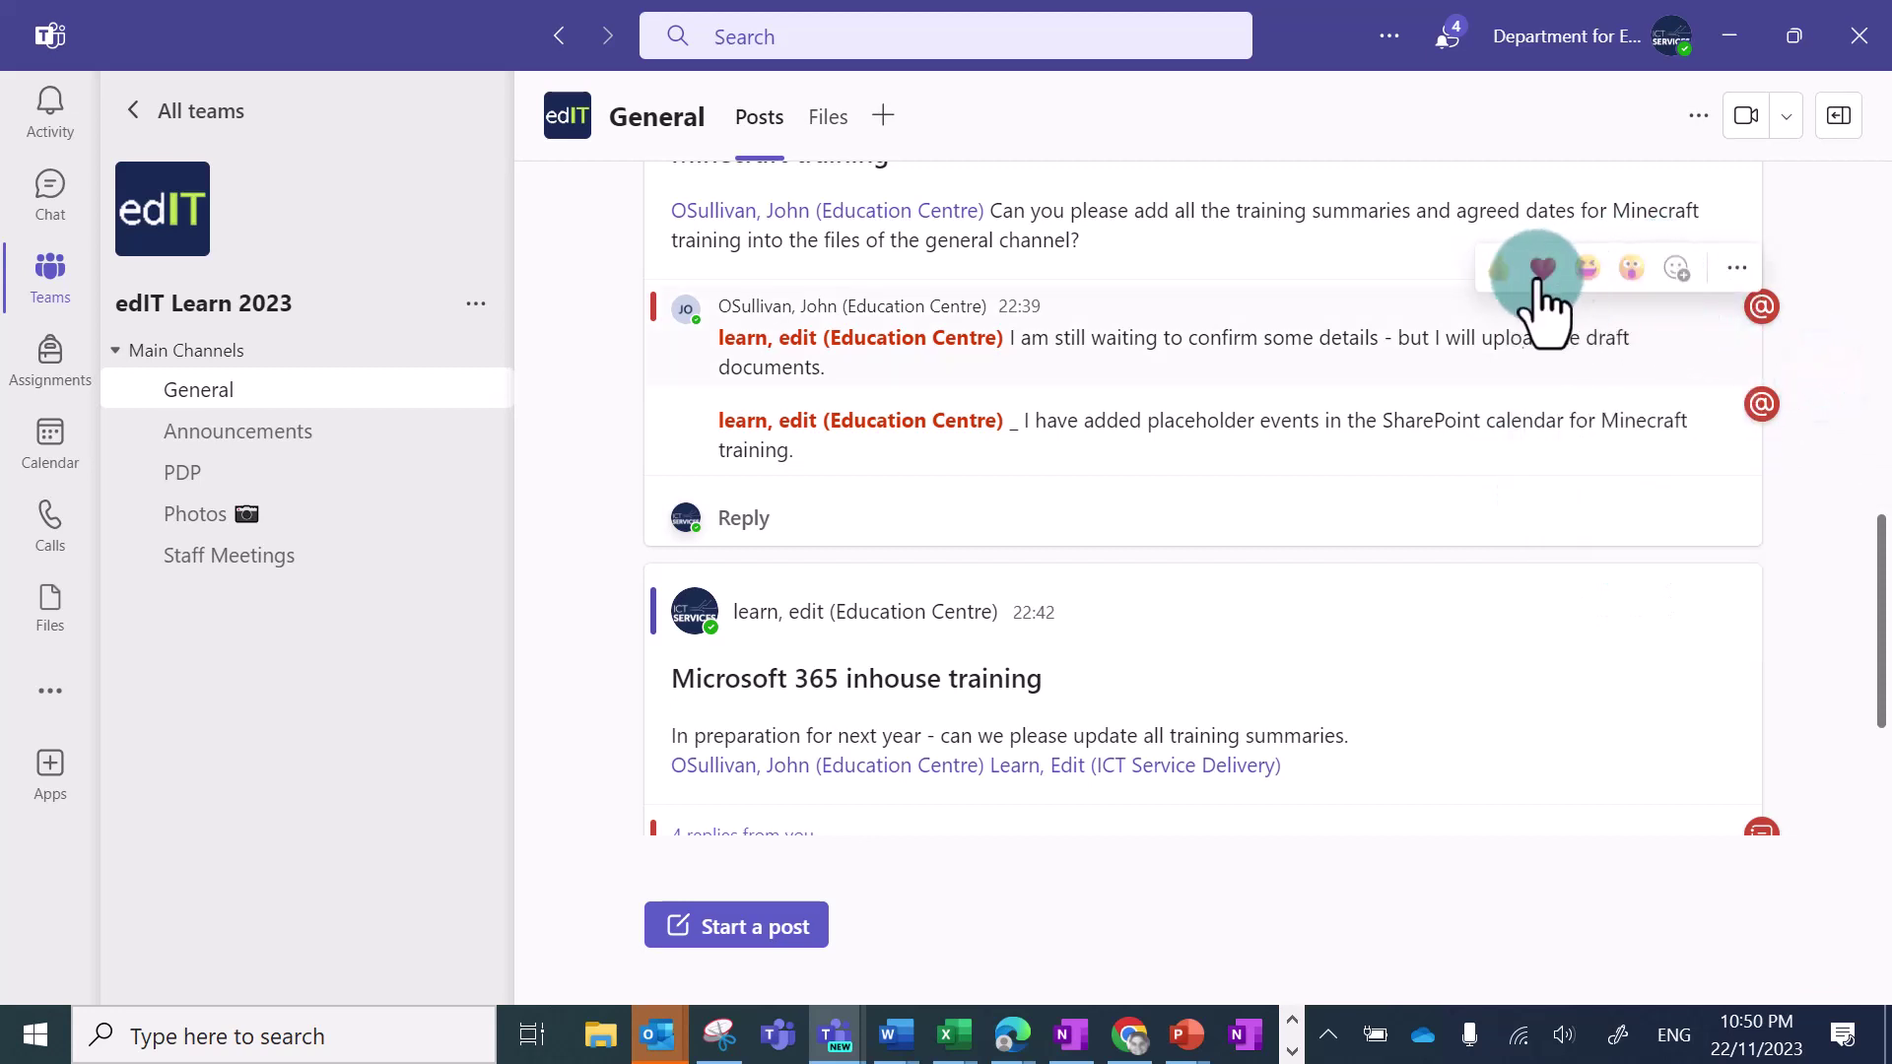
{"action": "left_click", "coordinate": [1500, 270]}
{"action": "left_click", "coordinate": [1677, 427]}
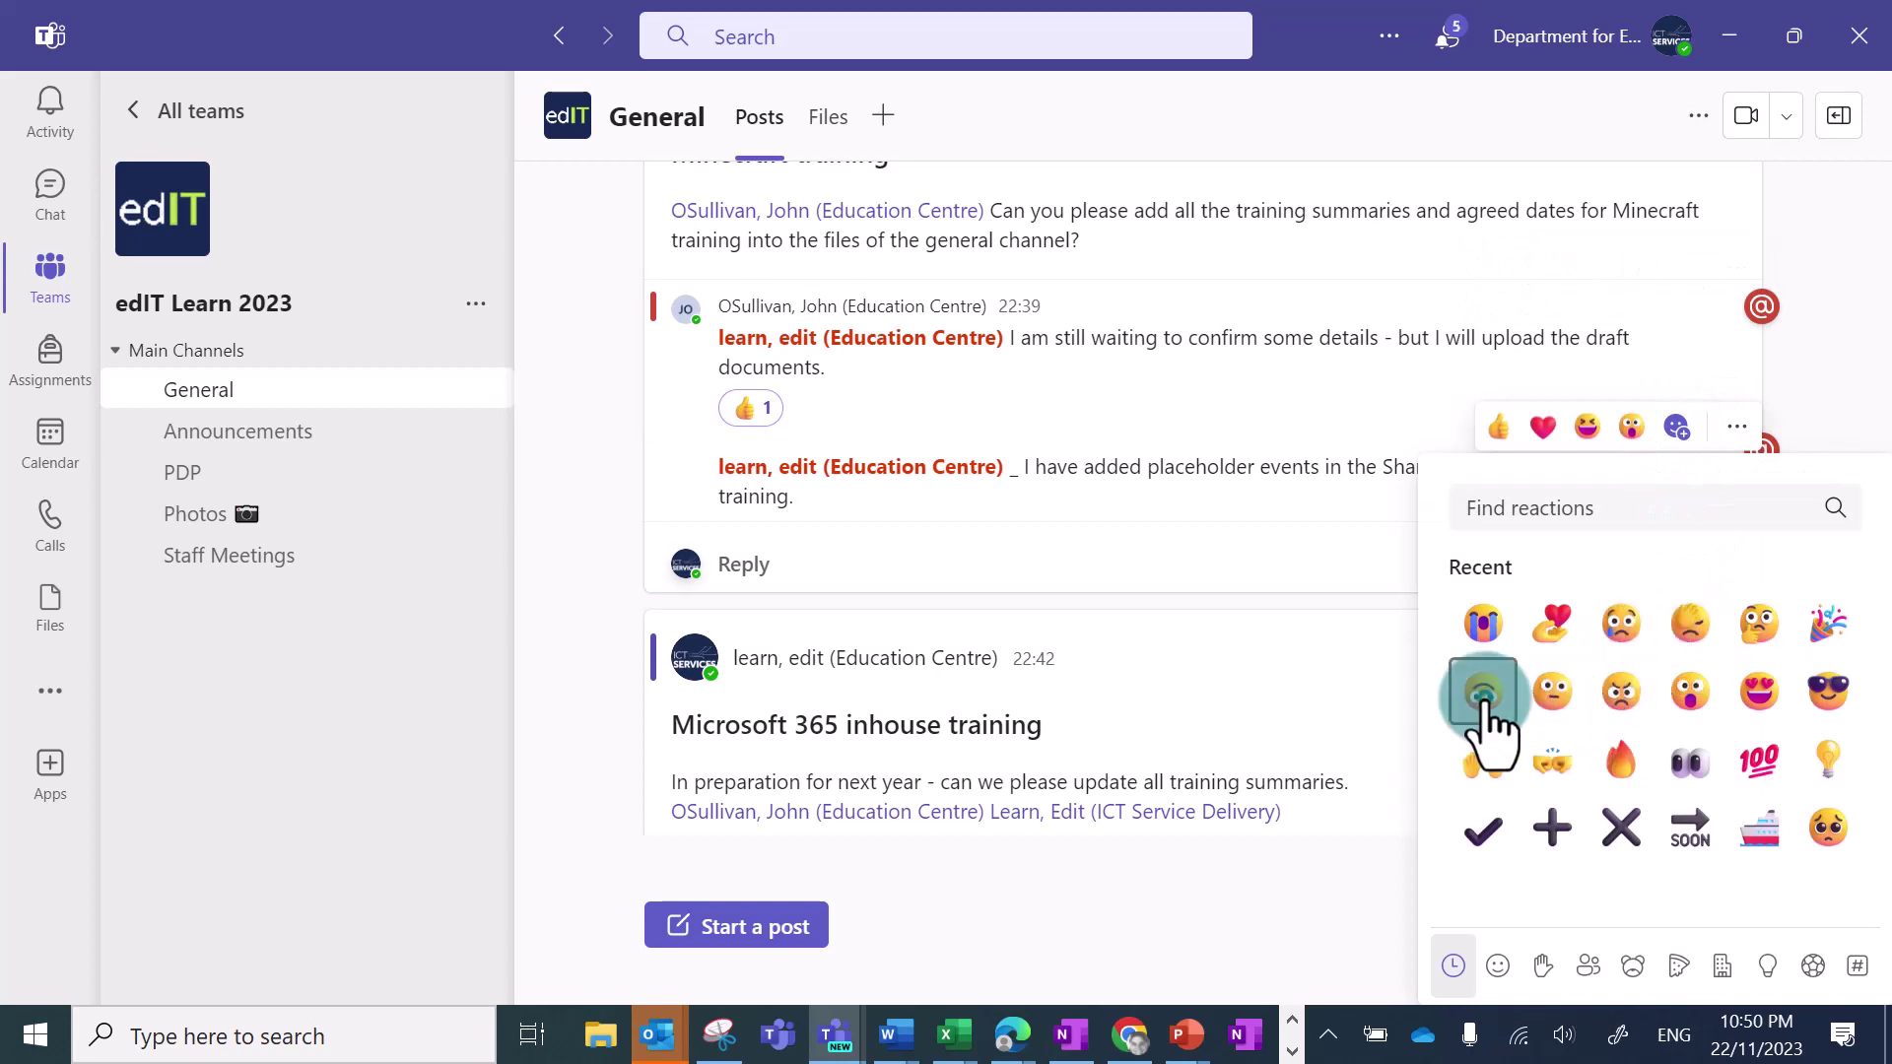
{"action": "left_click", "coordinate": [1485, 695]}
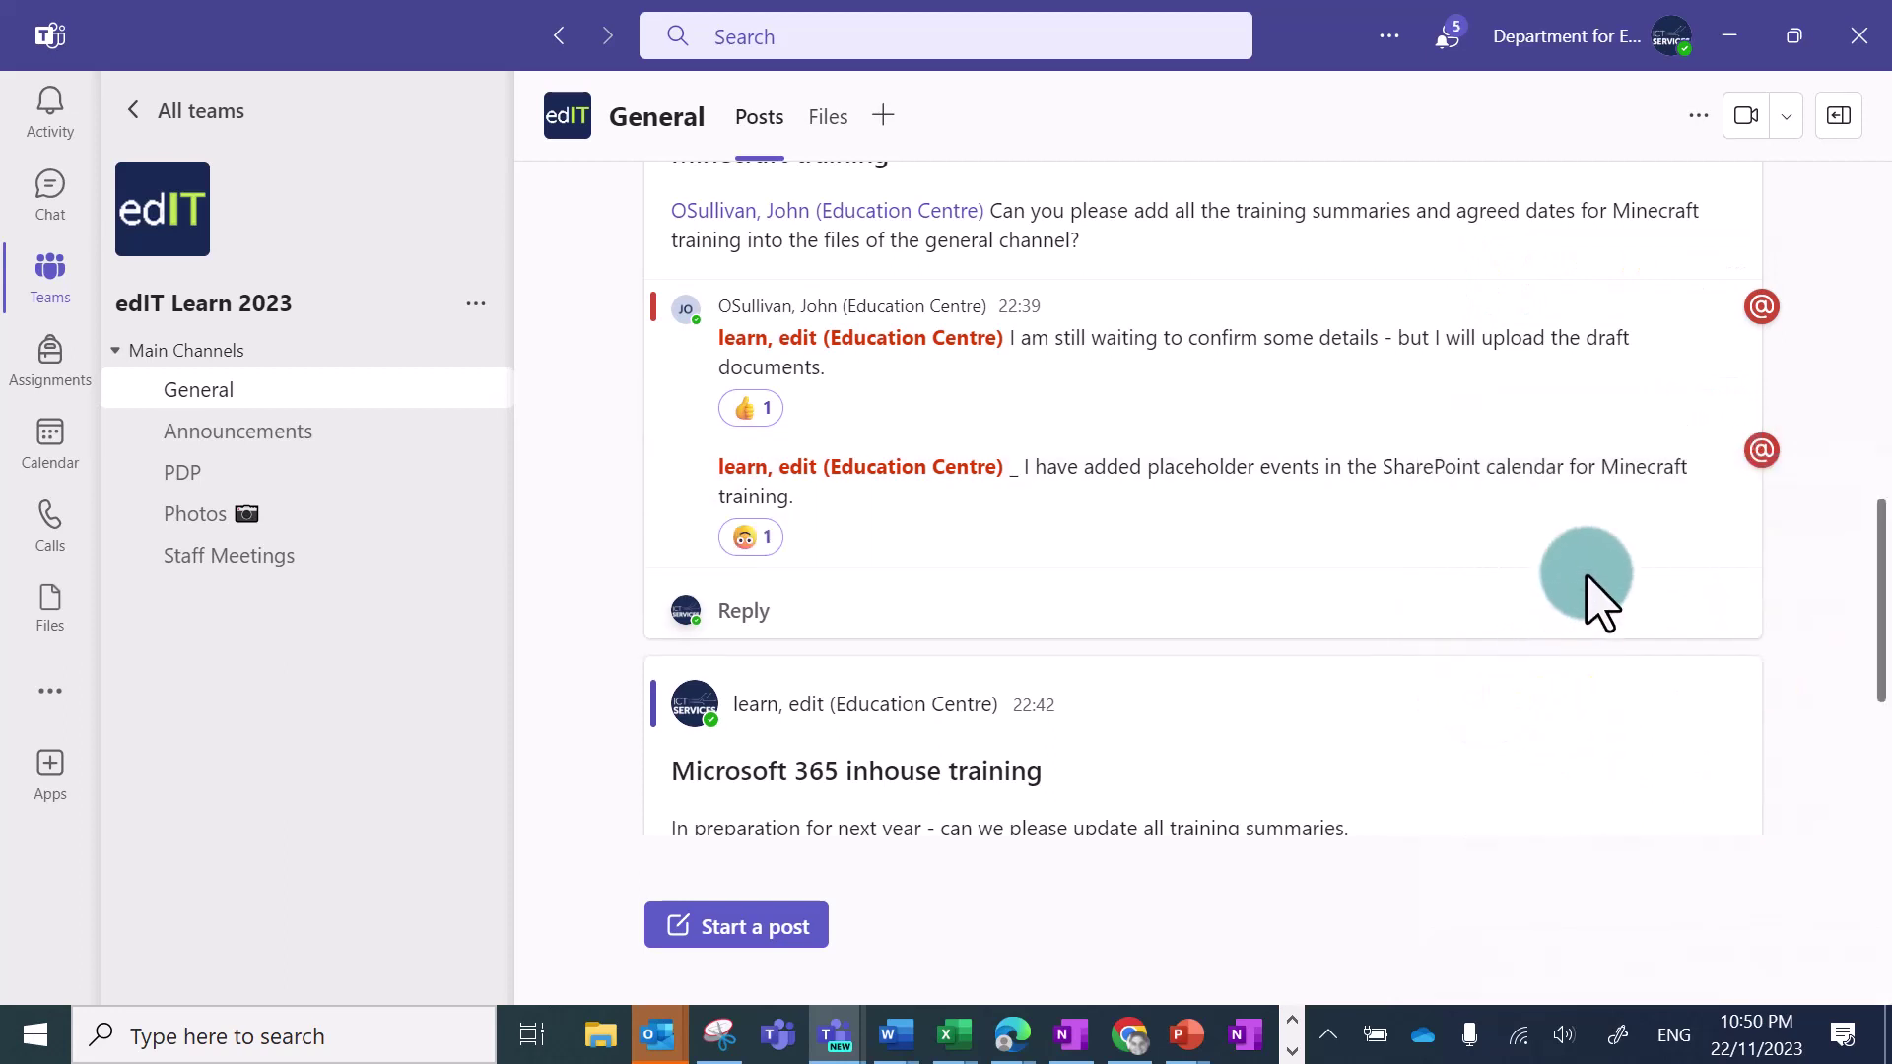
- Reply 'Thanks!!' in the Minecraft thread
{"action": "left_click", "coordinate": [749, 616]}
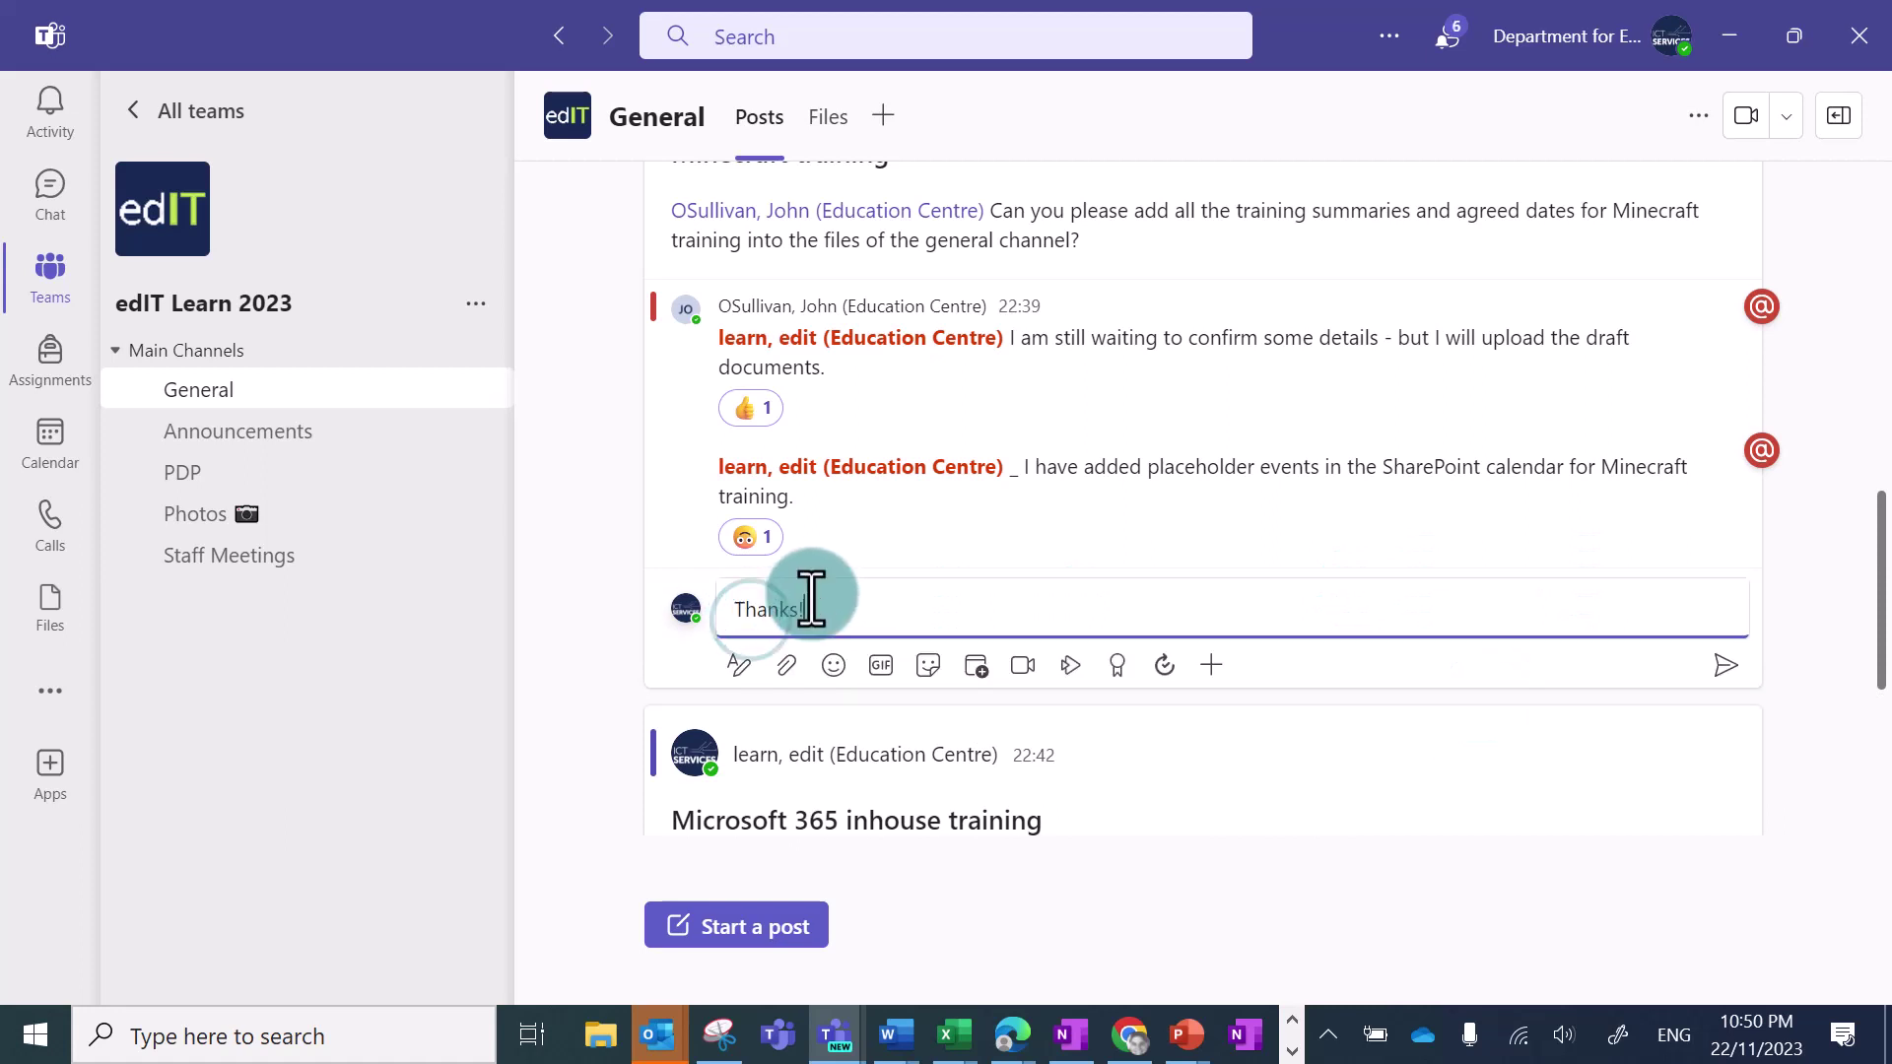
{"action": "type", "text": "Thanks!!"}
{"action": "left_click", "coordinate": [738, 665]}
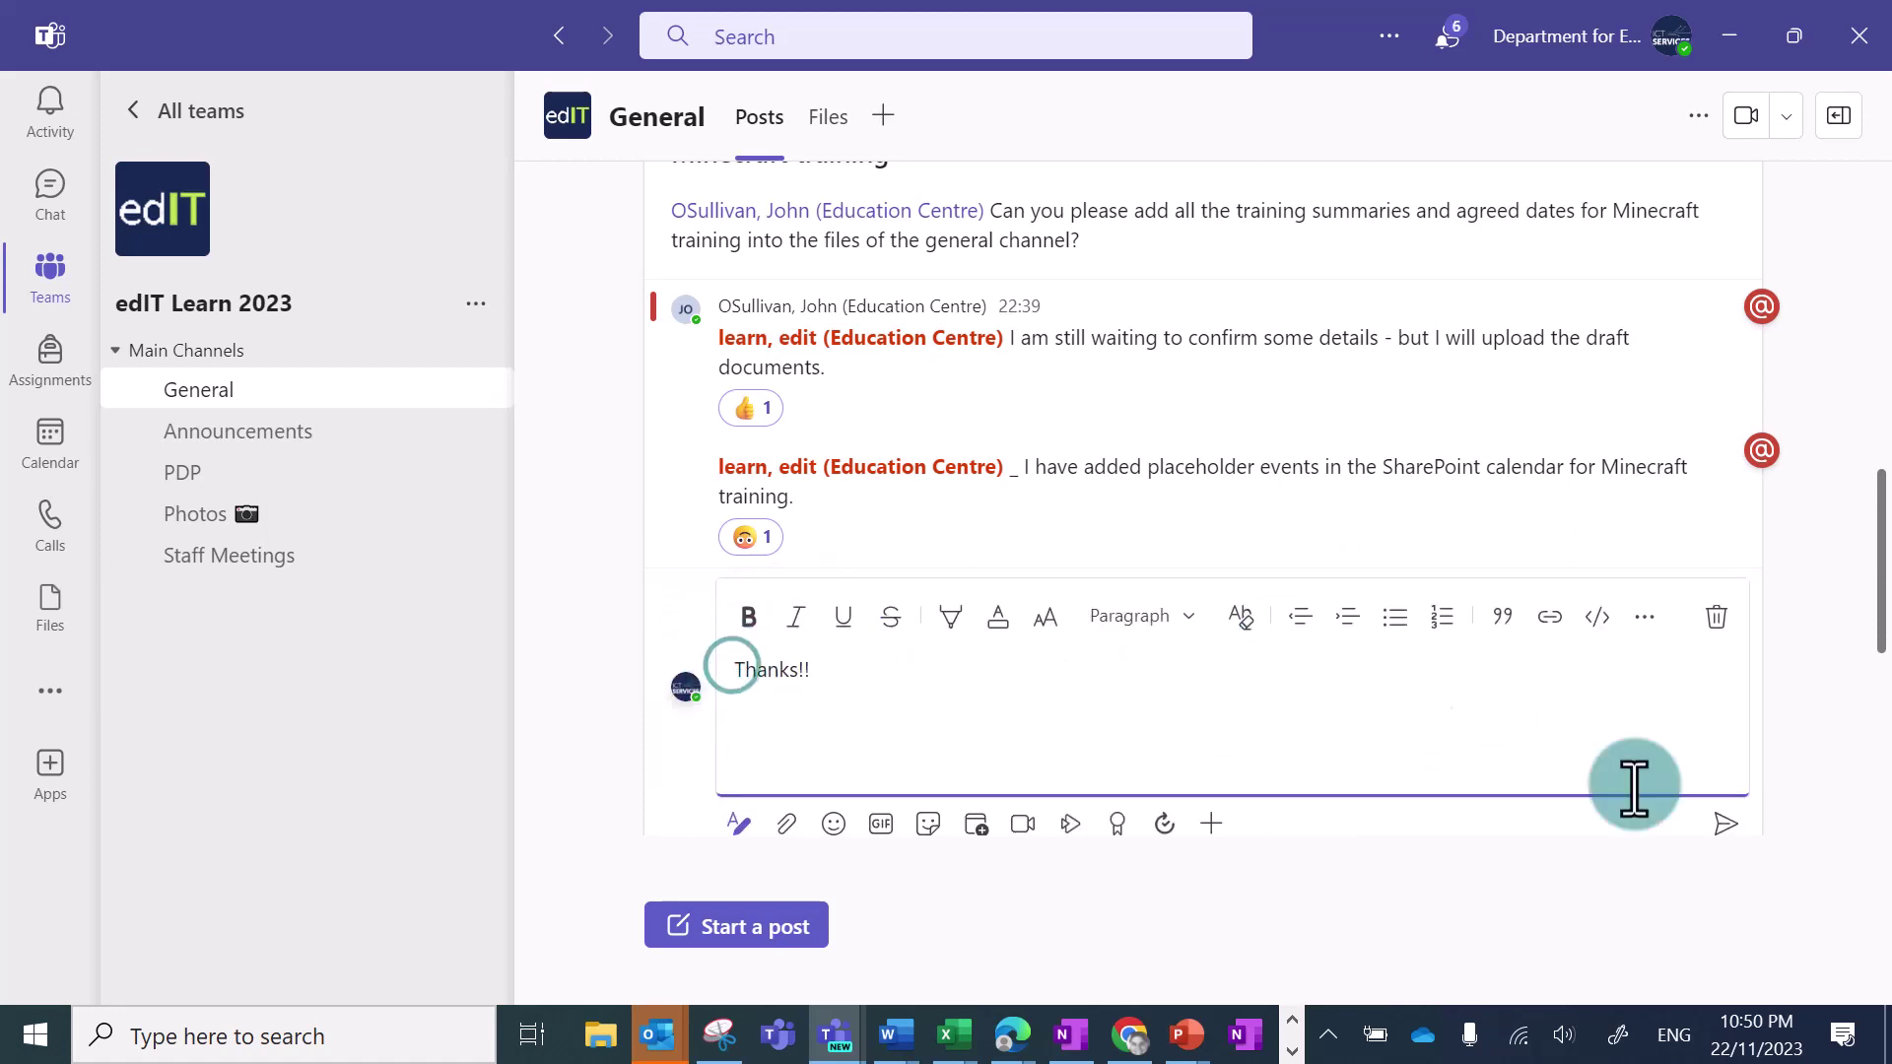
{"action": "left_click", "coordinate": [1726, 824]}
- Start a new post in the General channel
{"action": "scroll", "coordinate": [1499, 612], "scroll_direction": "down", "scroll_amount": 6}
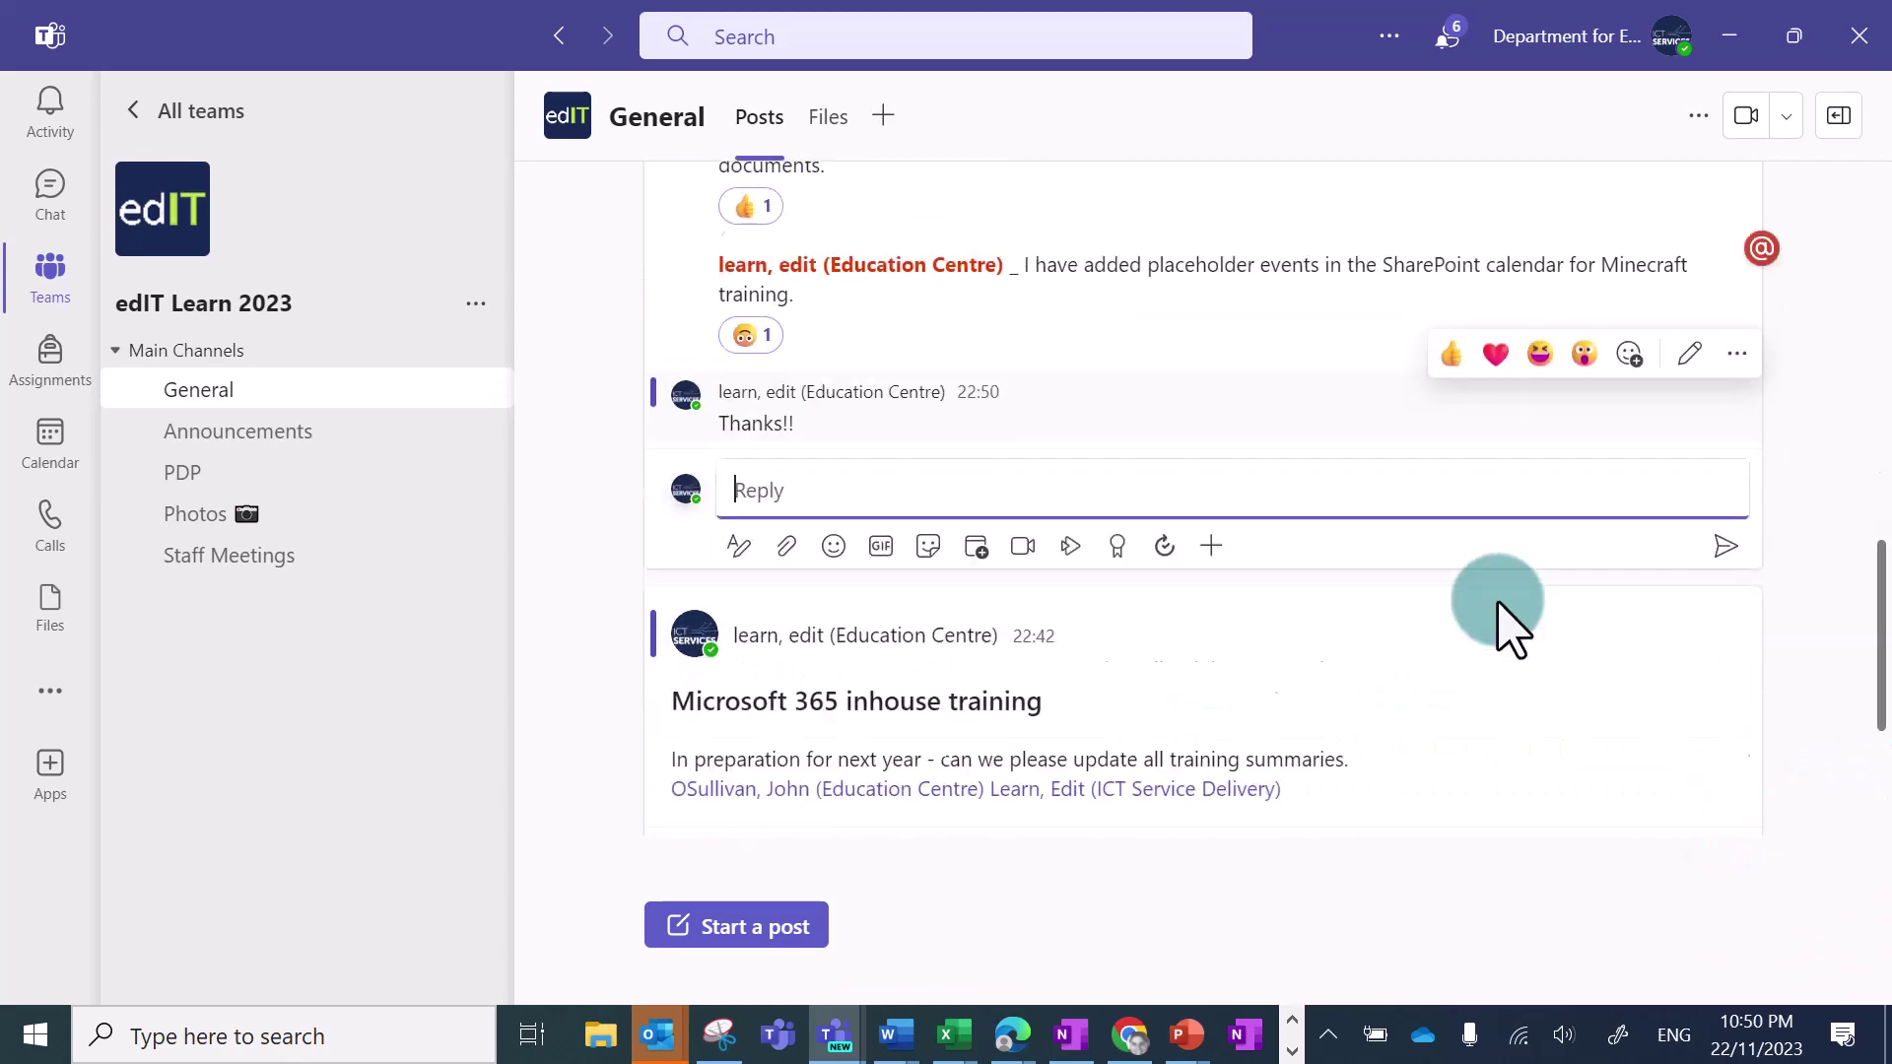
{"action": "left_click", "coordinate": [789, 928]}
{"action": "left_click", "coordinate": [989, 609]}
- Enter subject 'Updated videos' and a body about the new playlist for edIT videos
{"action": "type", "text": "Updated "}
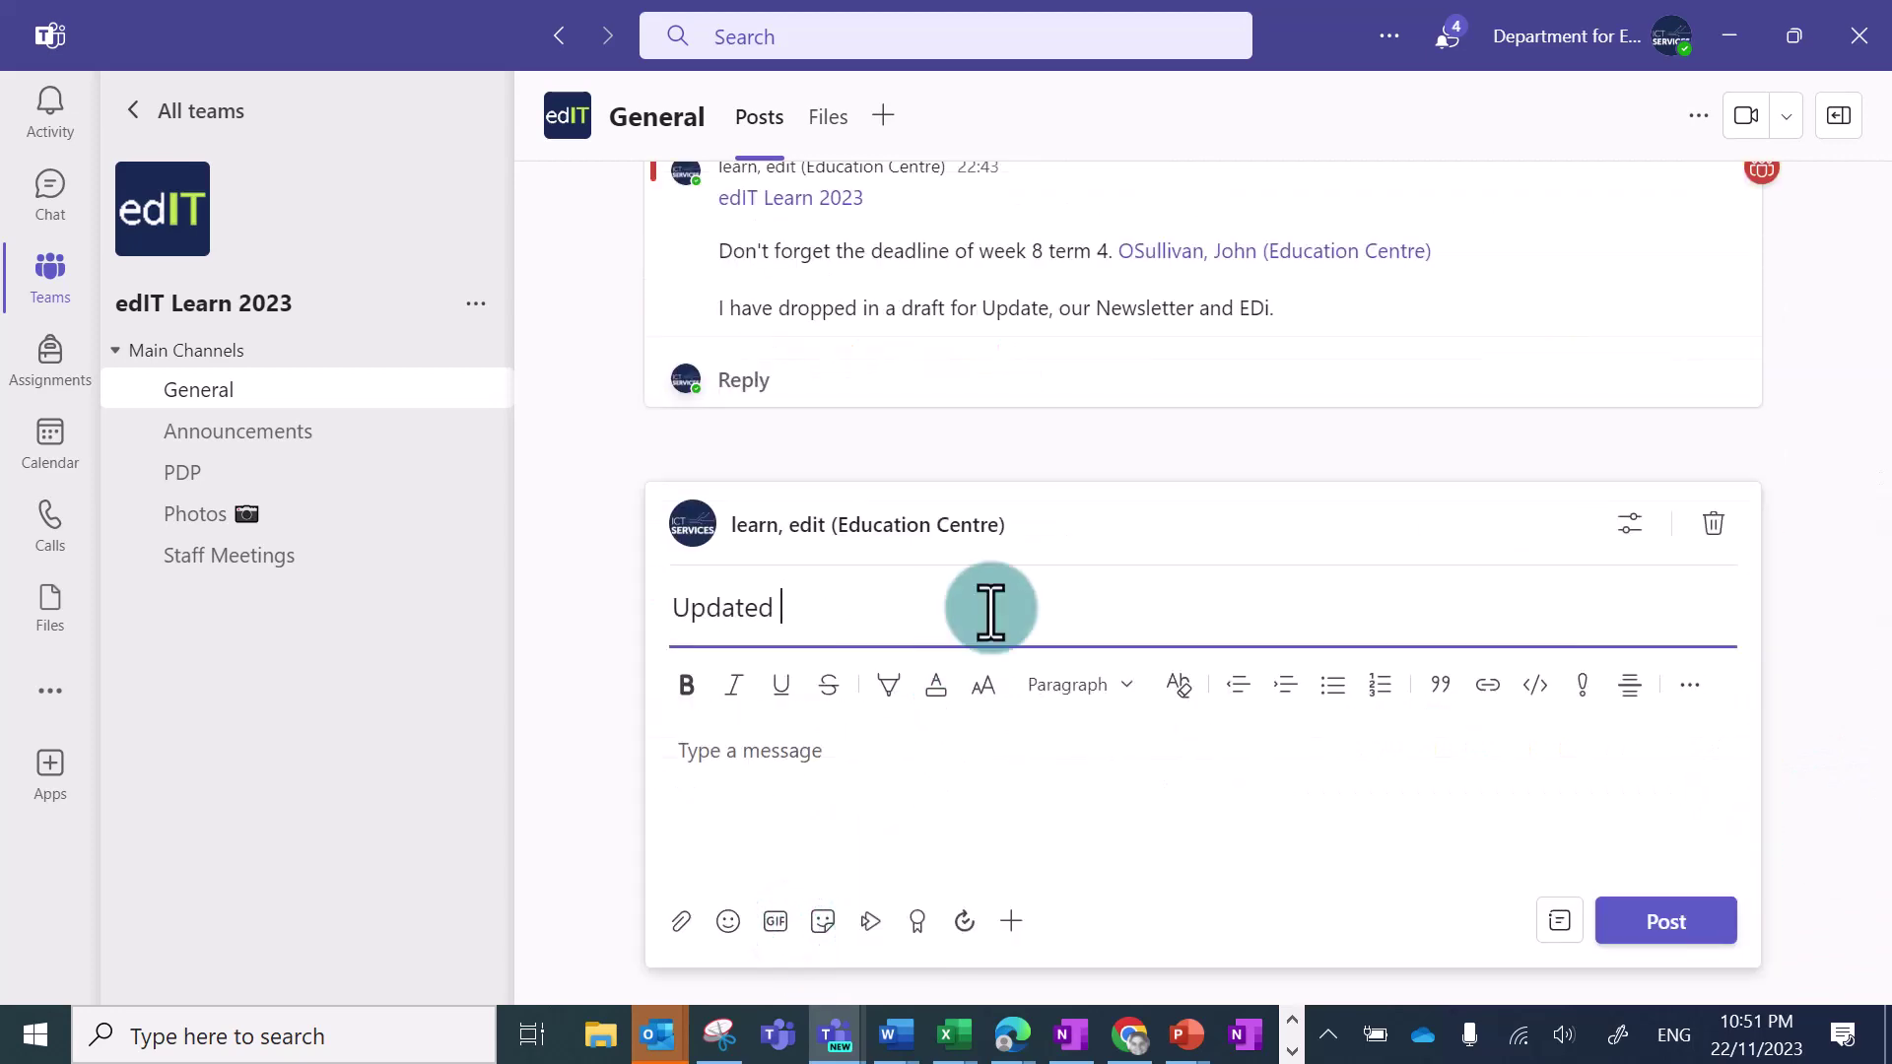
{"action": "type", "text": "videos"}
{"action": "left_click", "coordinate": [807, 751]}
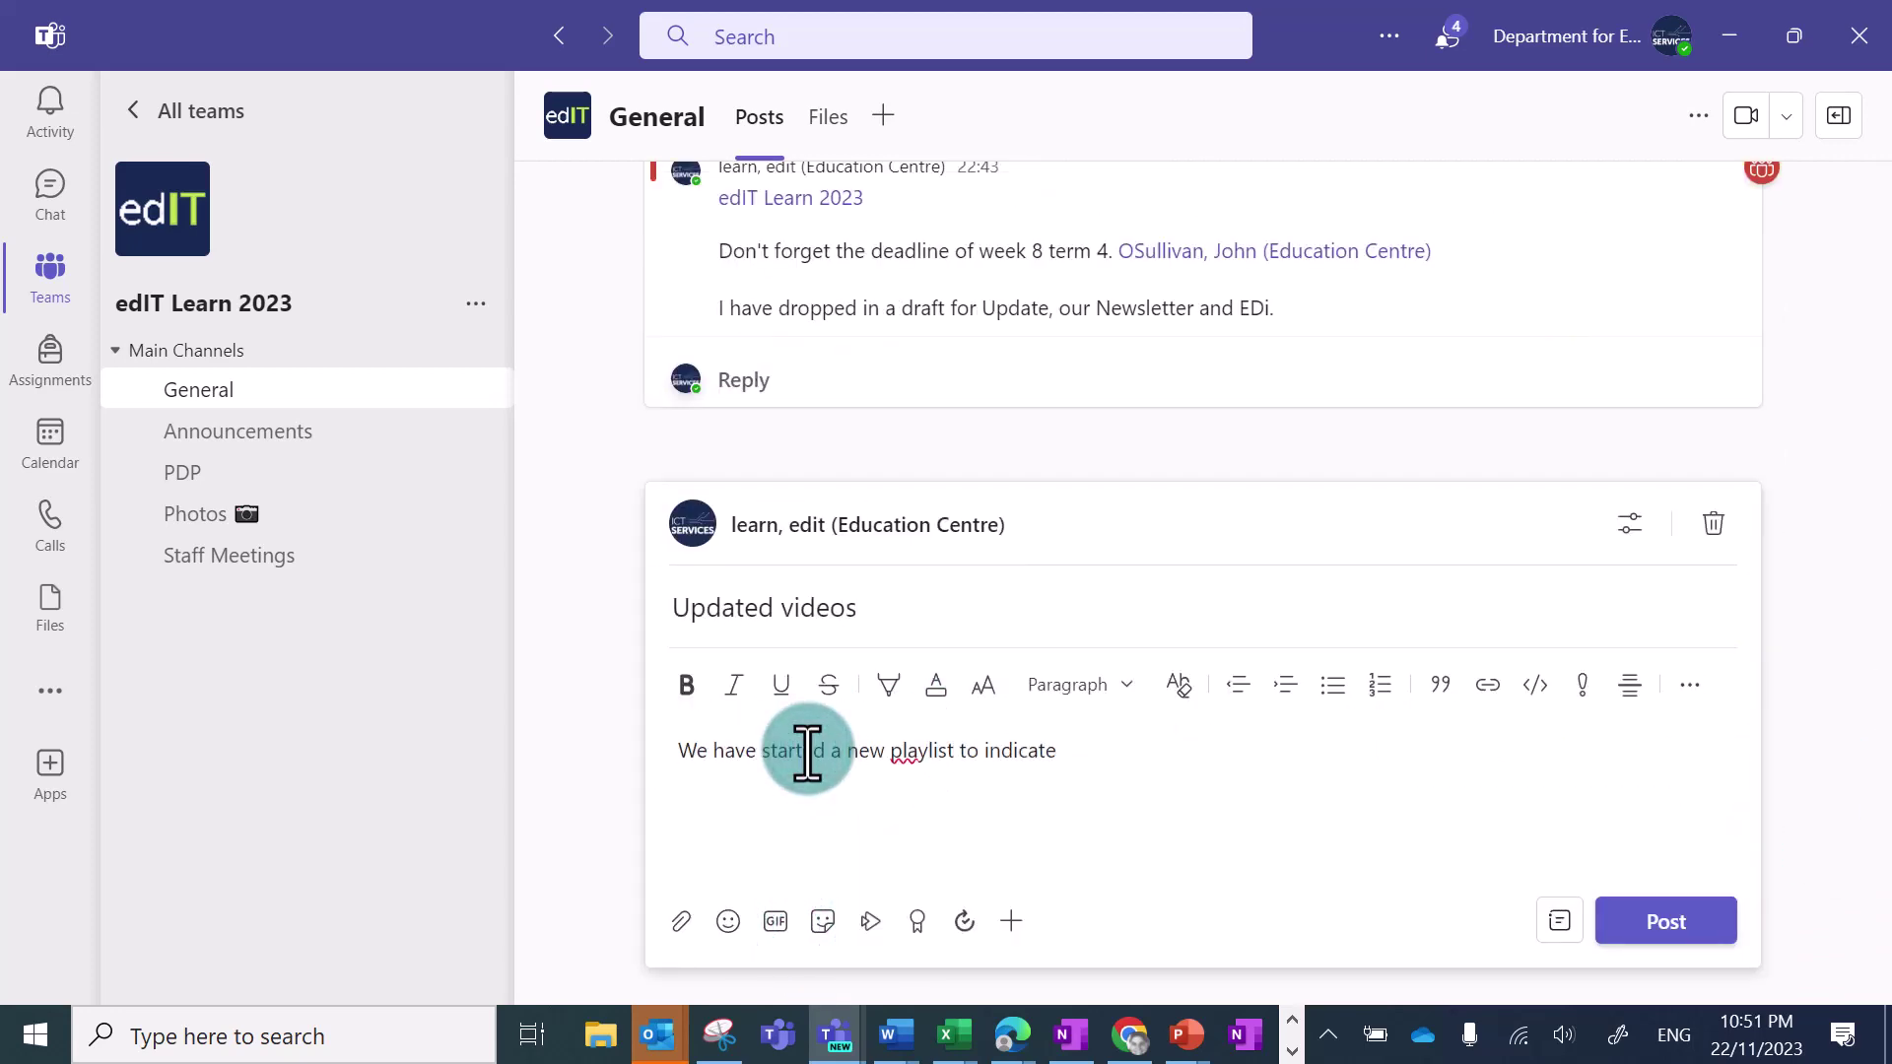
{"action": "type", "text": "We have started a new playlist to indicate if a video is on edIT, or needs updating."}
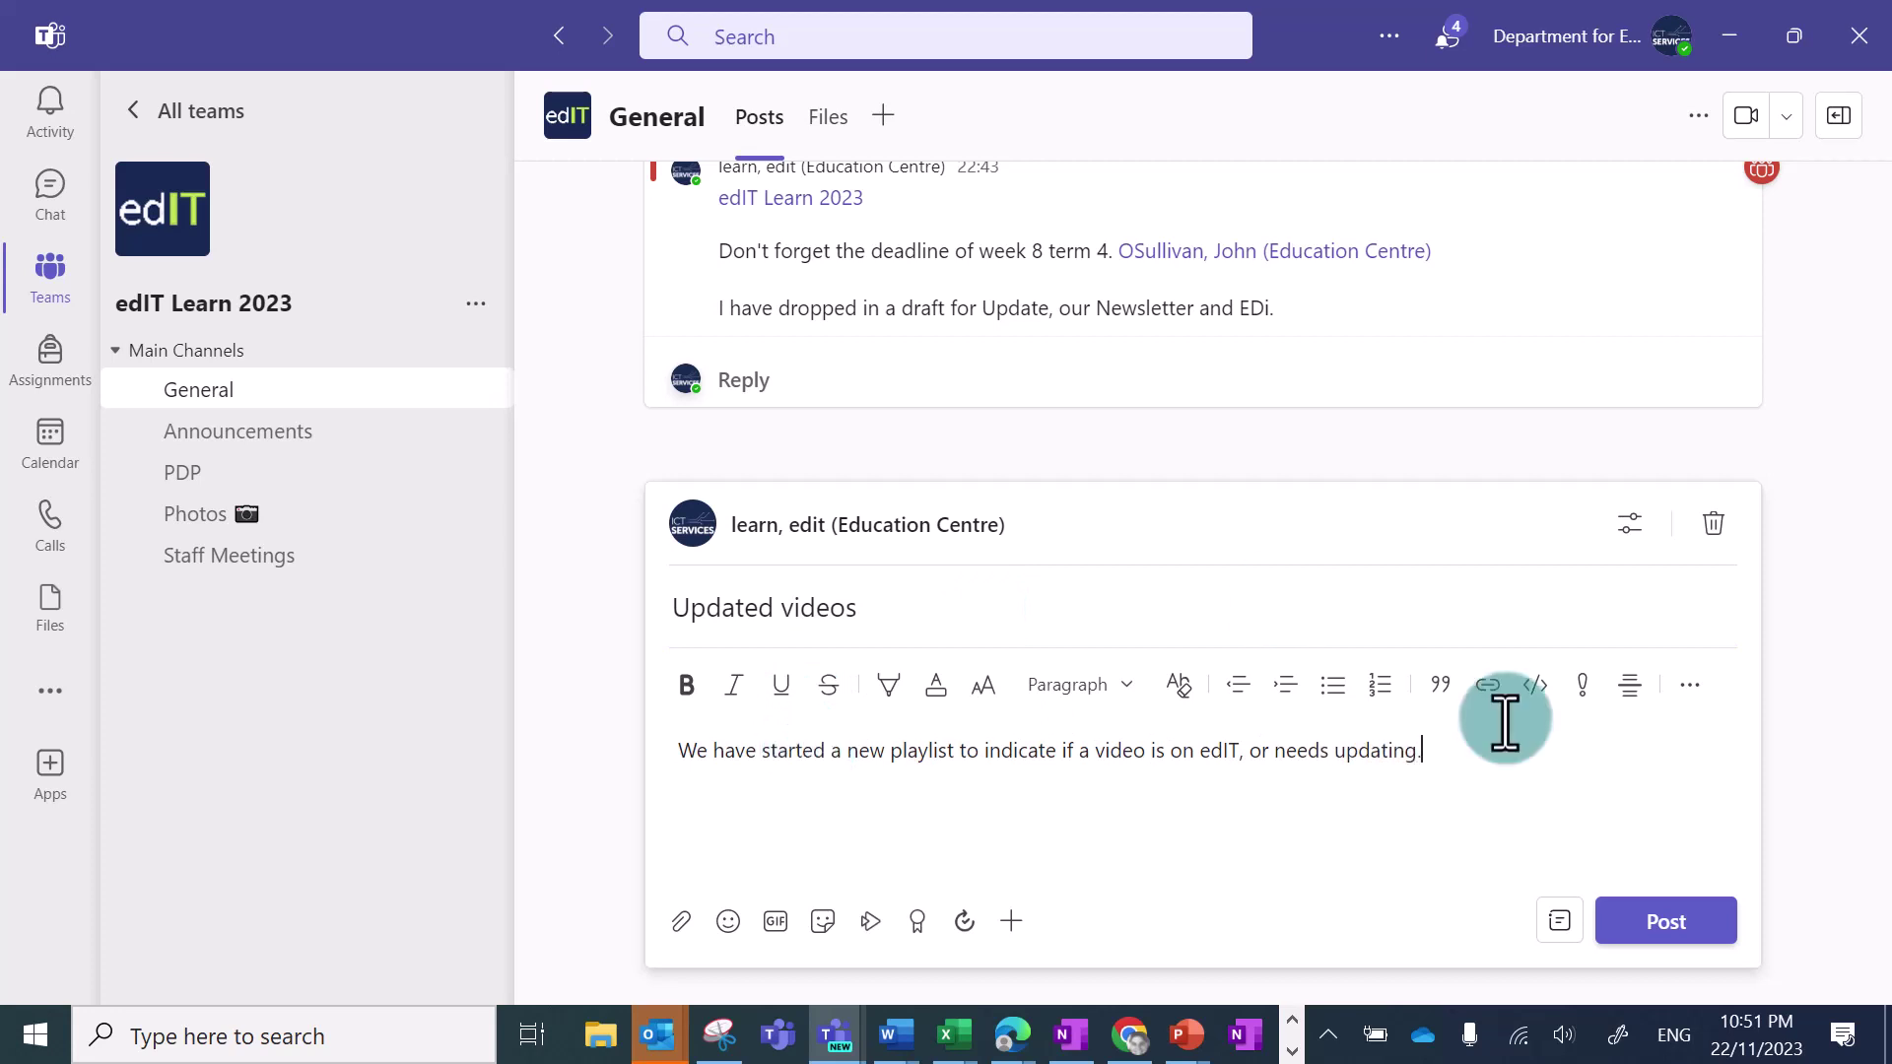
- Bold 'We', style the message Heading 1, and highlight 'edIT' green
{"action": "double_click", "coordinate": [694, 751]}
{"action": "left_click", "coordinate": [687, 685]}
{"action": "double_click", "coordinate": [1223, 751]}
{"action": "left_click", "coordinate": [1127, 687]}
{"action": "left_click", "coordinate": [1212, 752]}
{"action": "left_click", "coordinate": [1124, 685]}
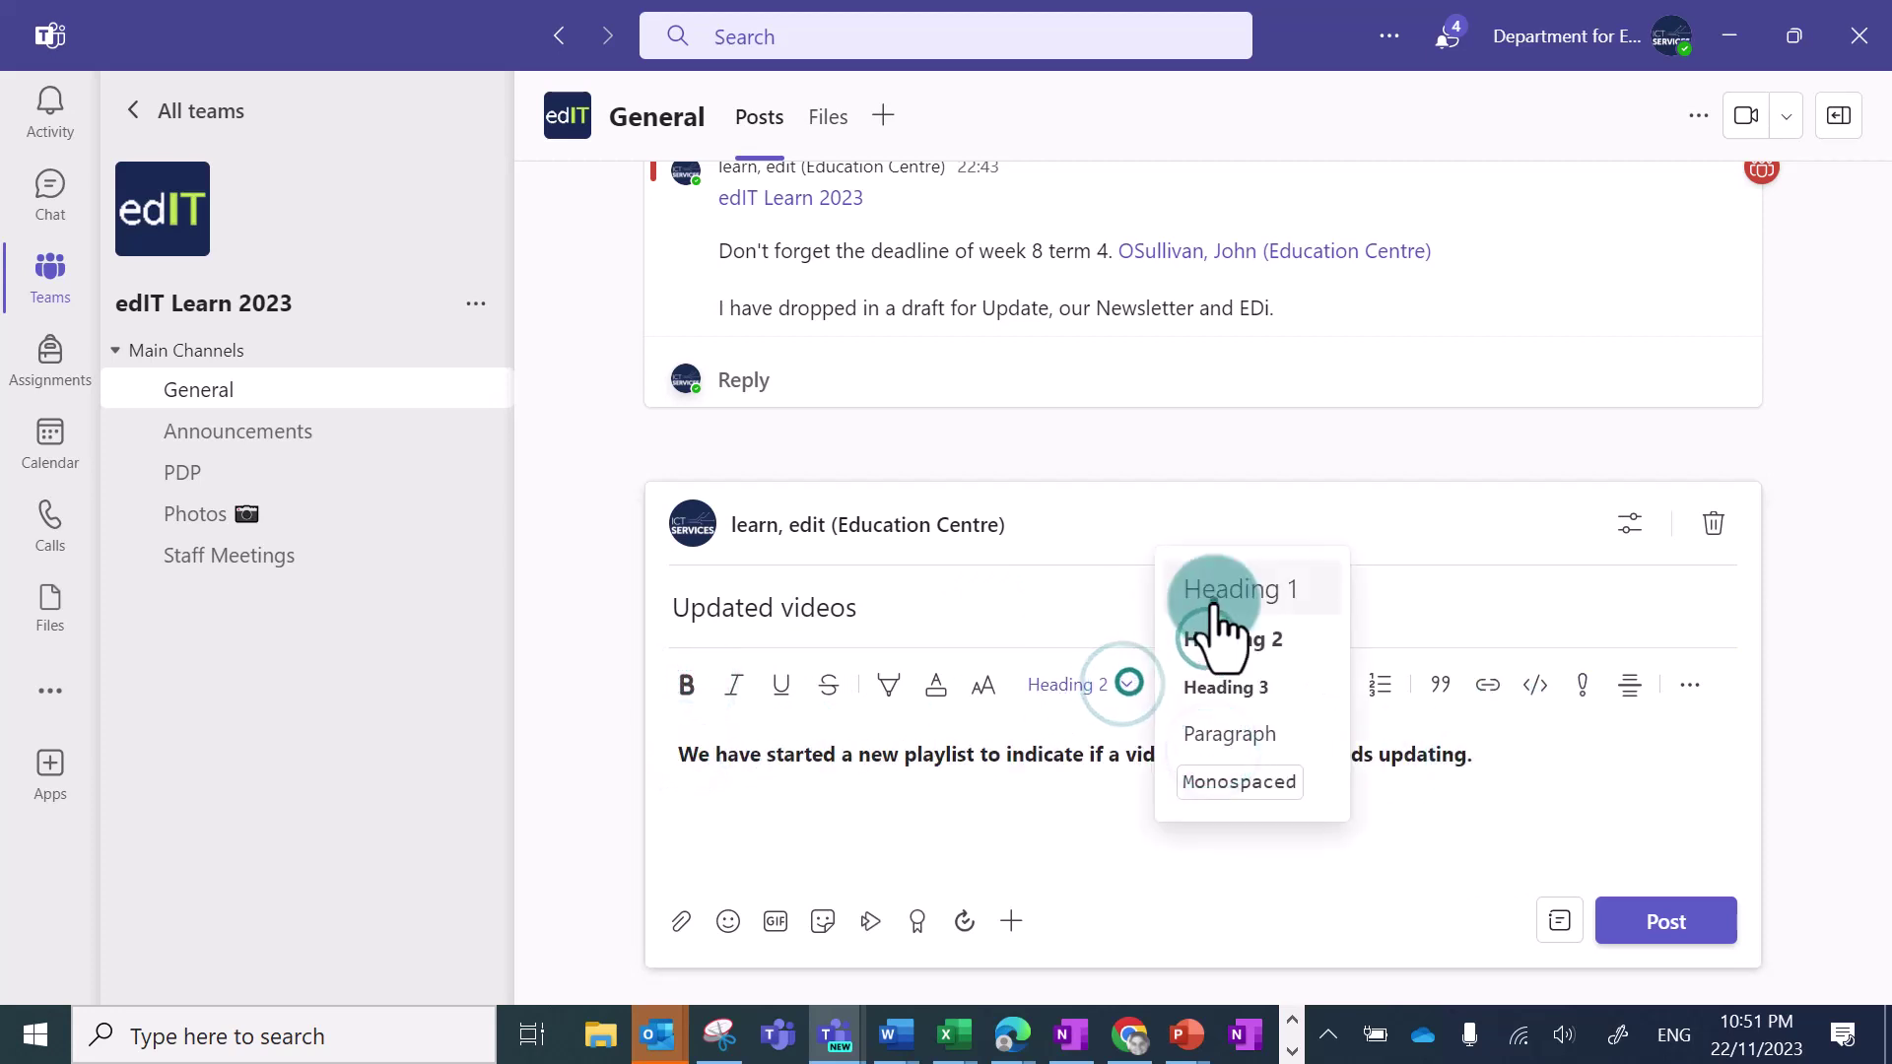
{"action": "left_click", "coordinate": [1216, 591]}
{"action": "left_click", "coordinate": [890, 685]}
{"action": "left_click", "coordinate": [1438, 789]}
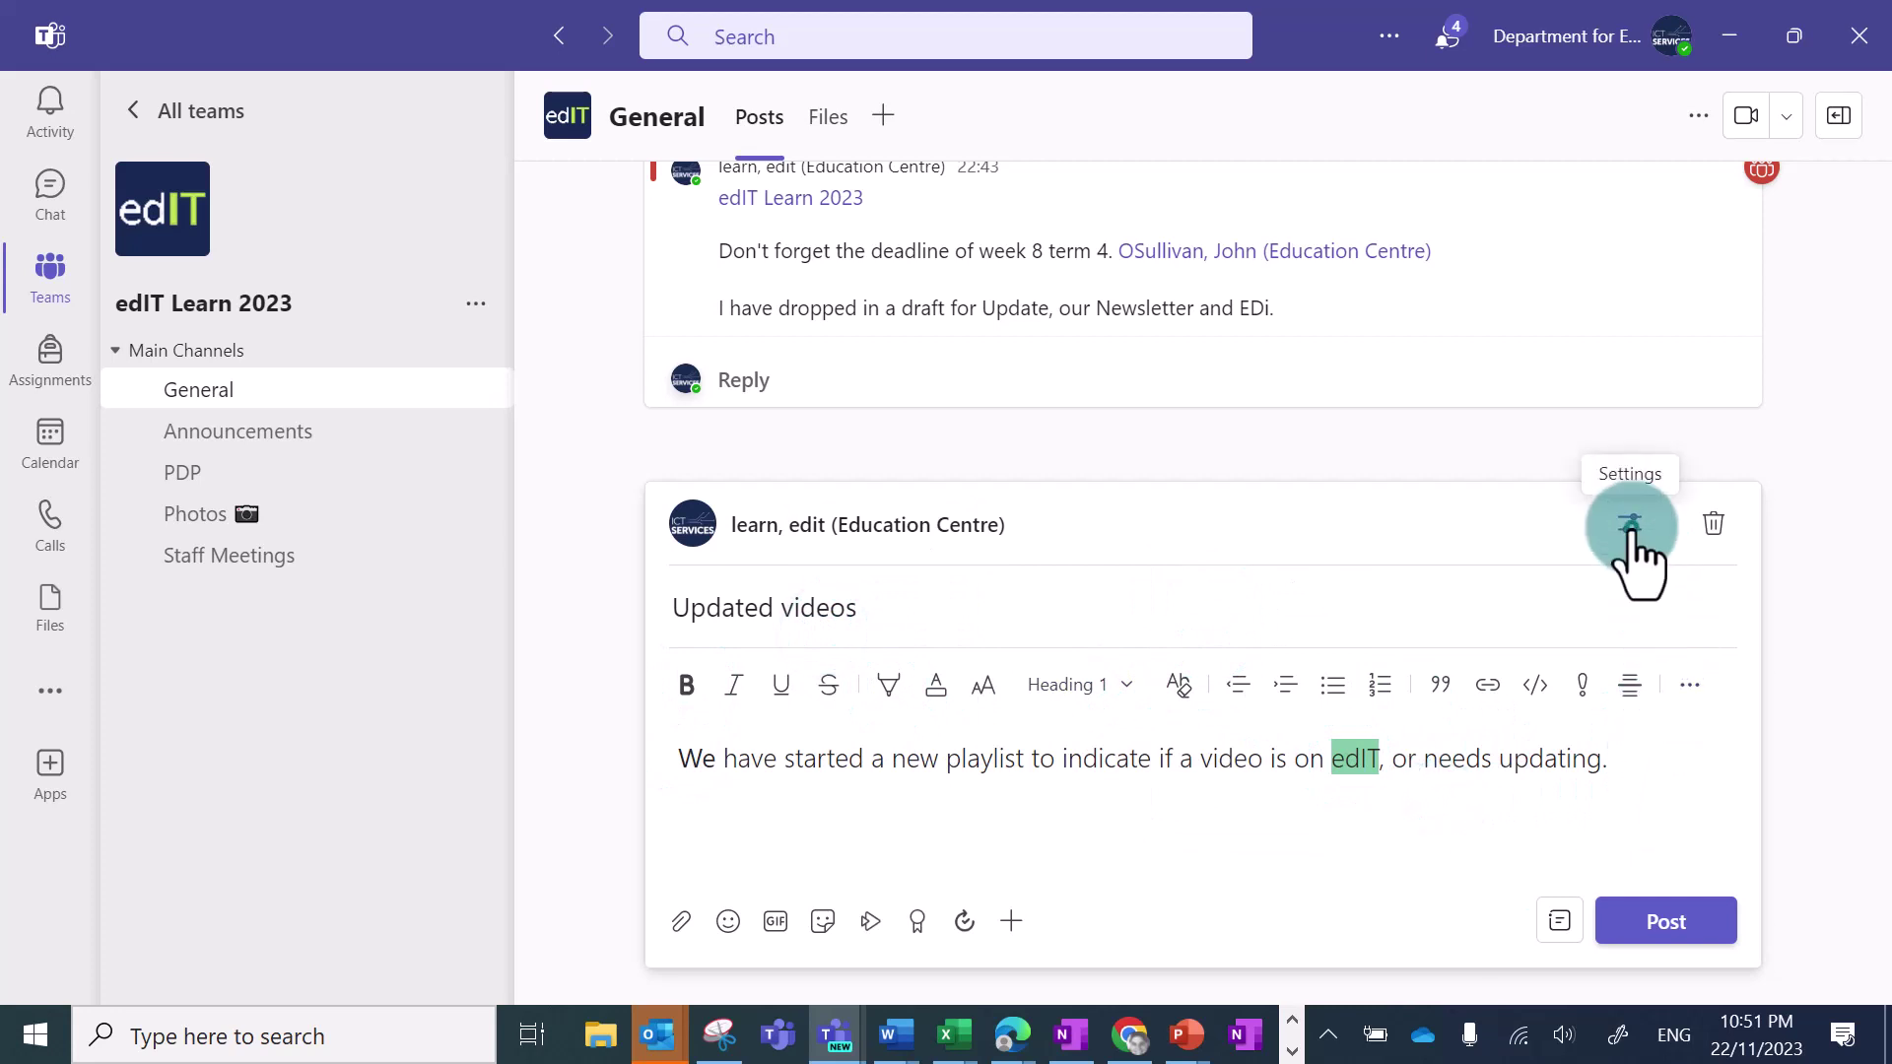
- Limit replies to you and moderators and enable posting in multiple channels
{"action": "left_click", "coordinate": [1630, 523]}
{"action": "left_click", "coordinate": [1431, 582]}
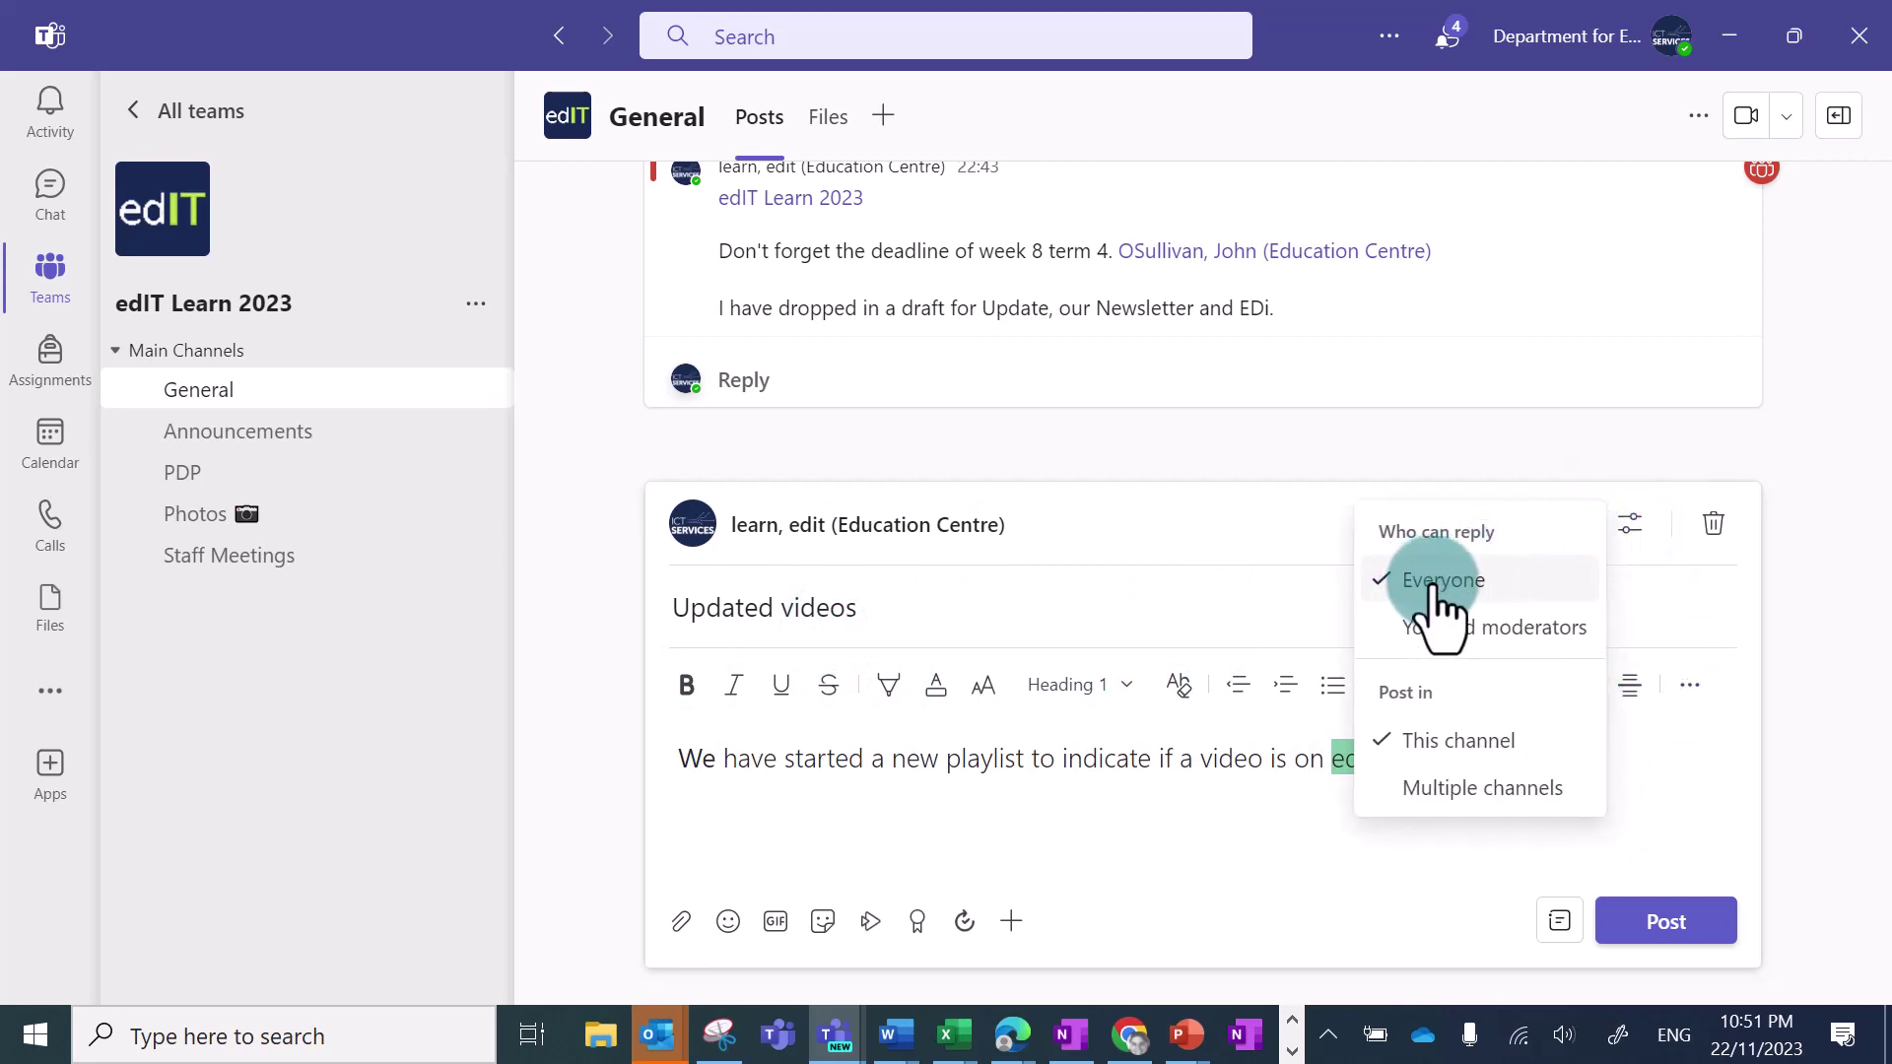
{"action": "left_click", "coordinate": [1434, 628]}
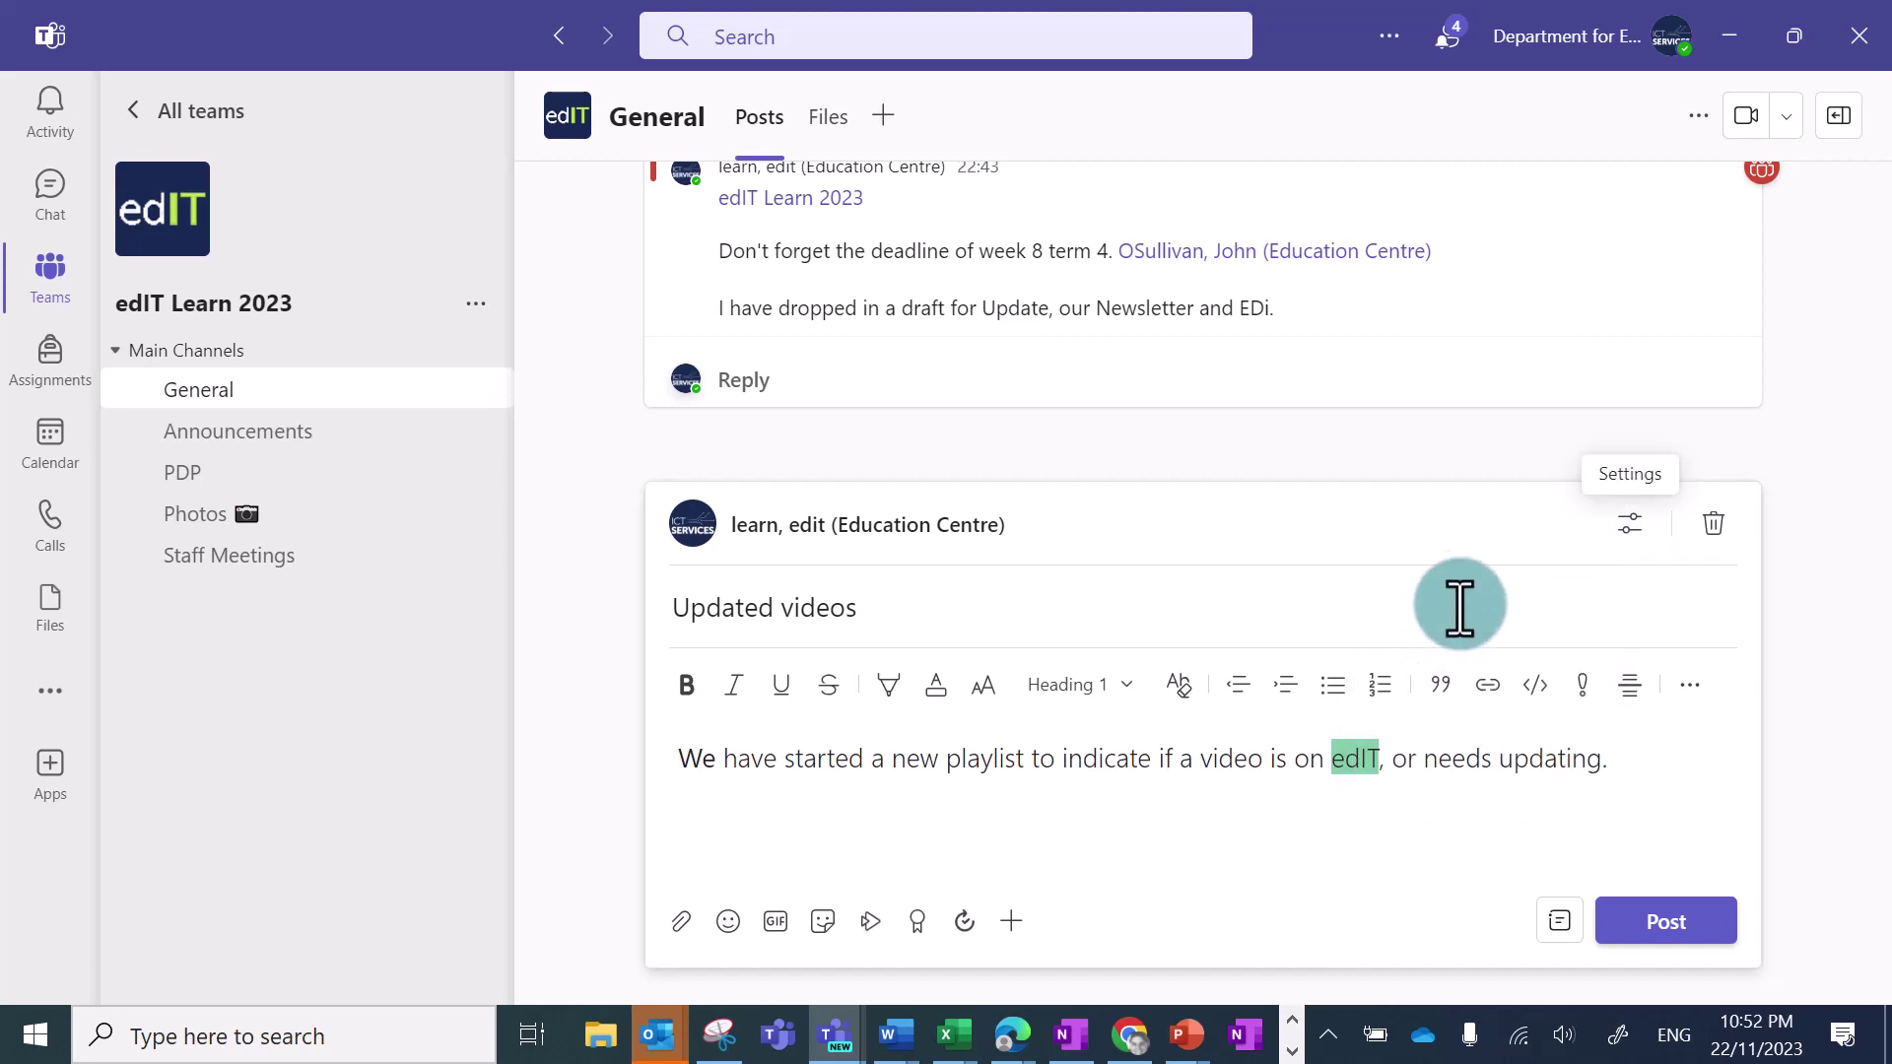
{"action": "left_click", "coordinate": [1631, 525]}
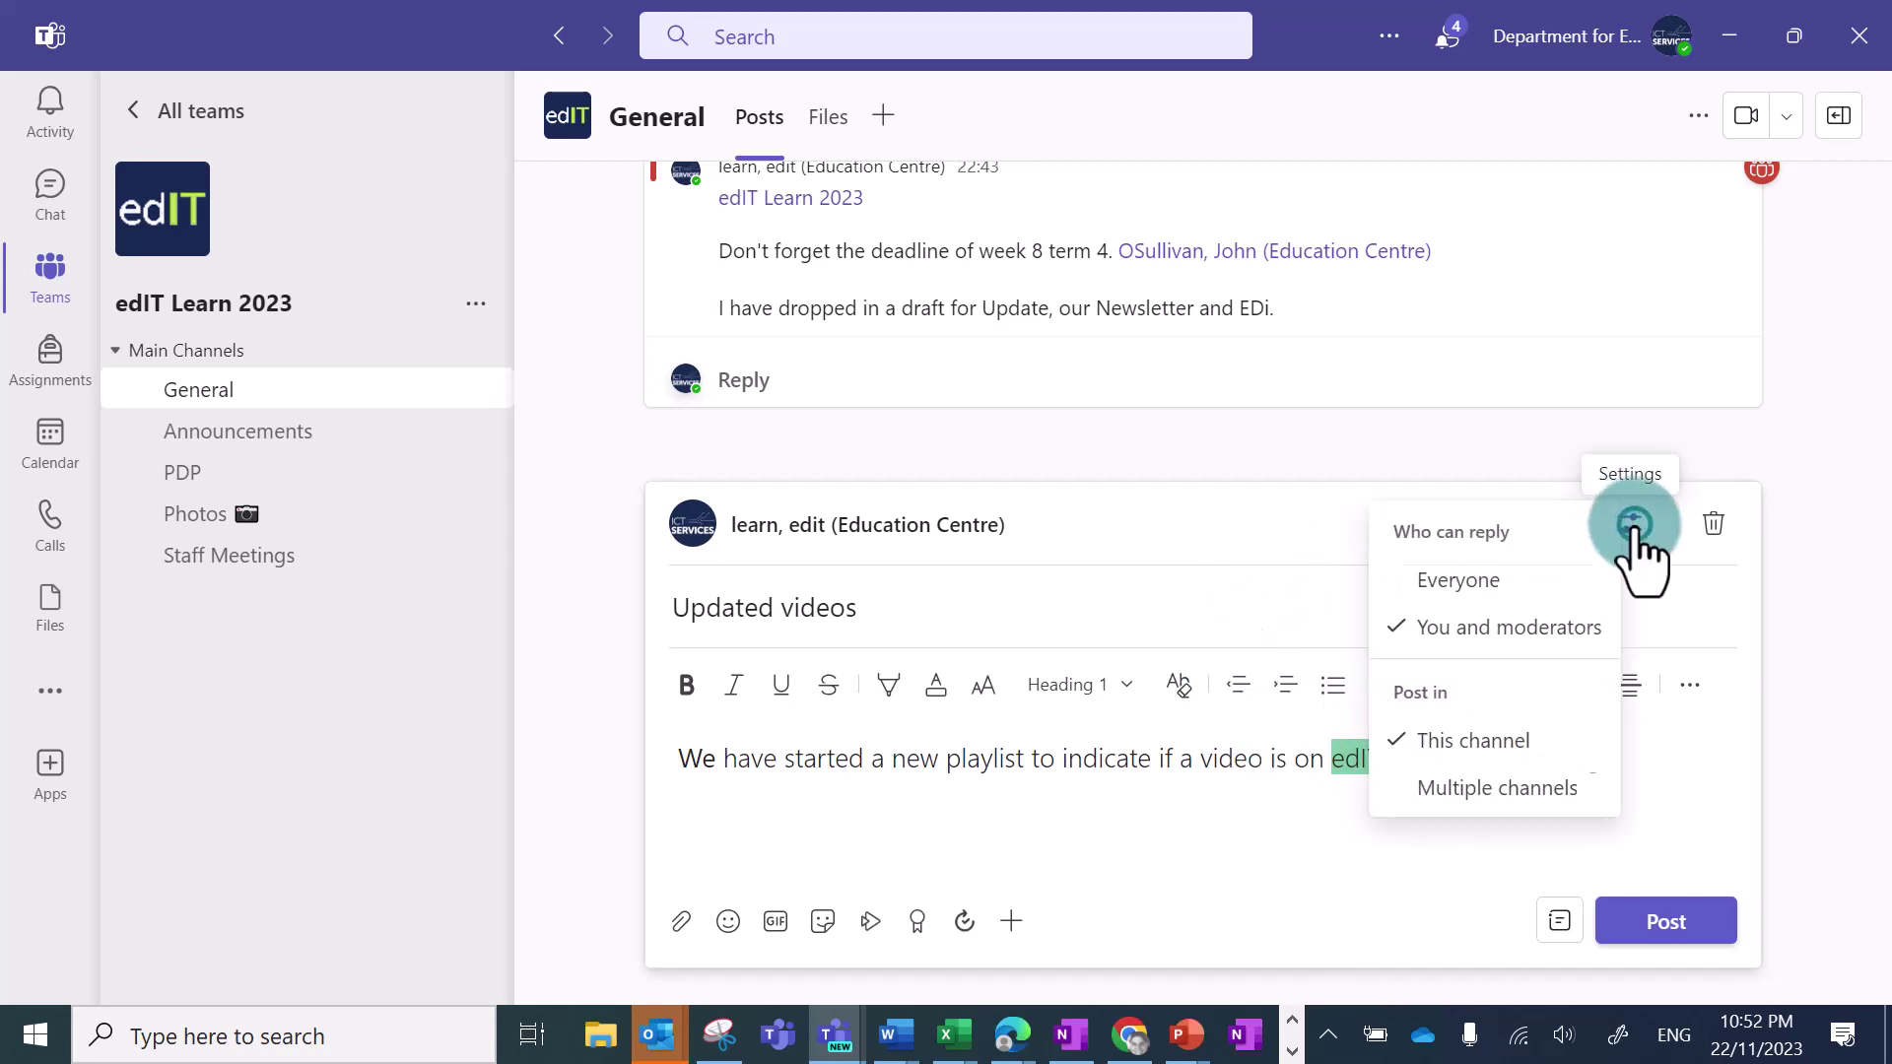
{"action": "left_click", "coordinate": [1451, 790]}
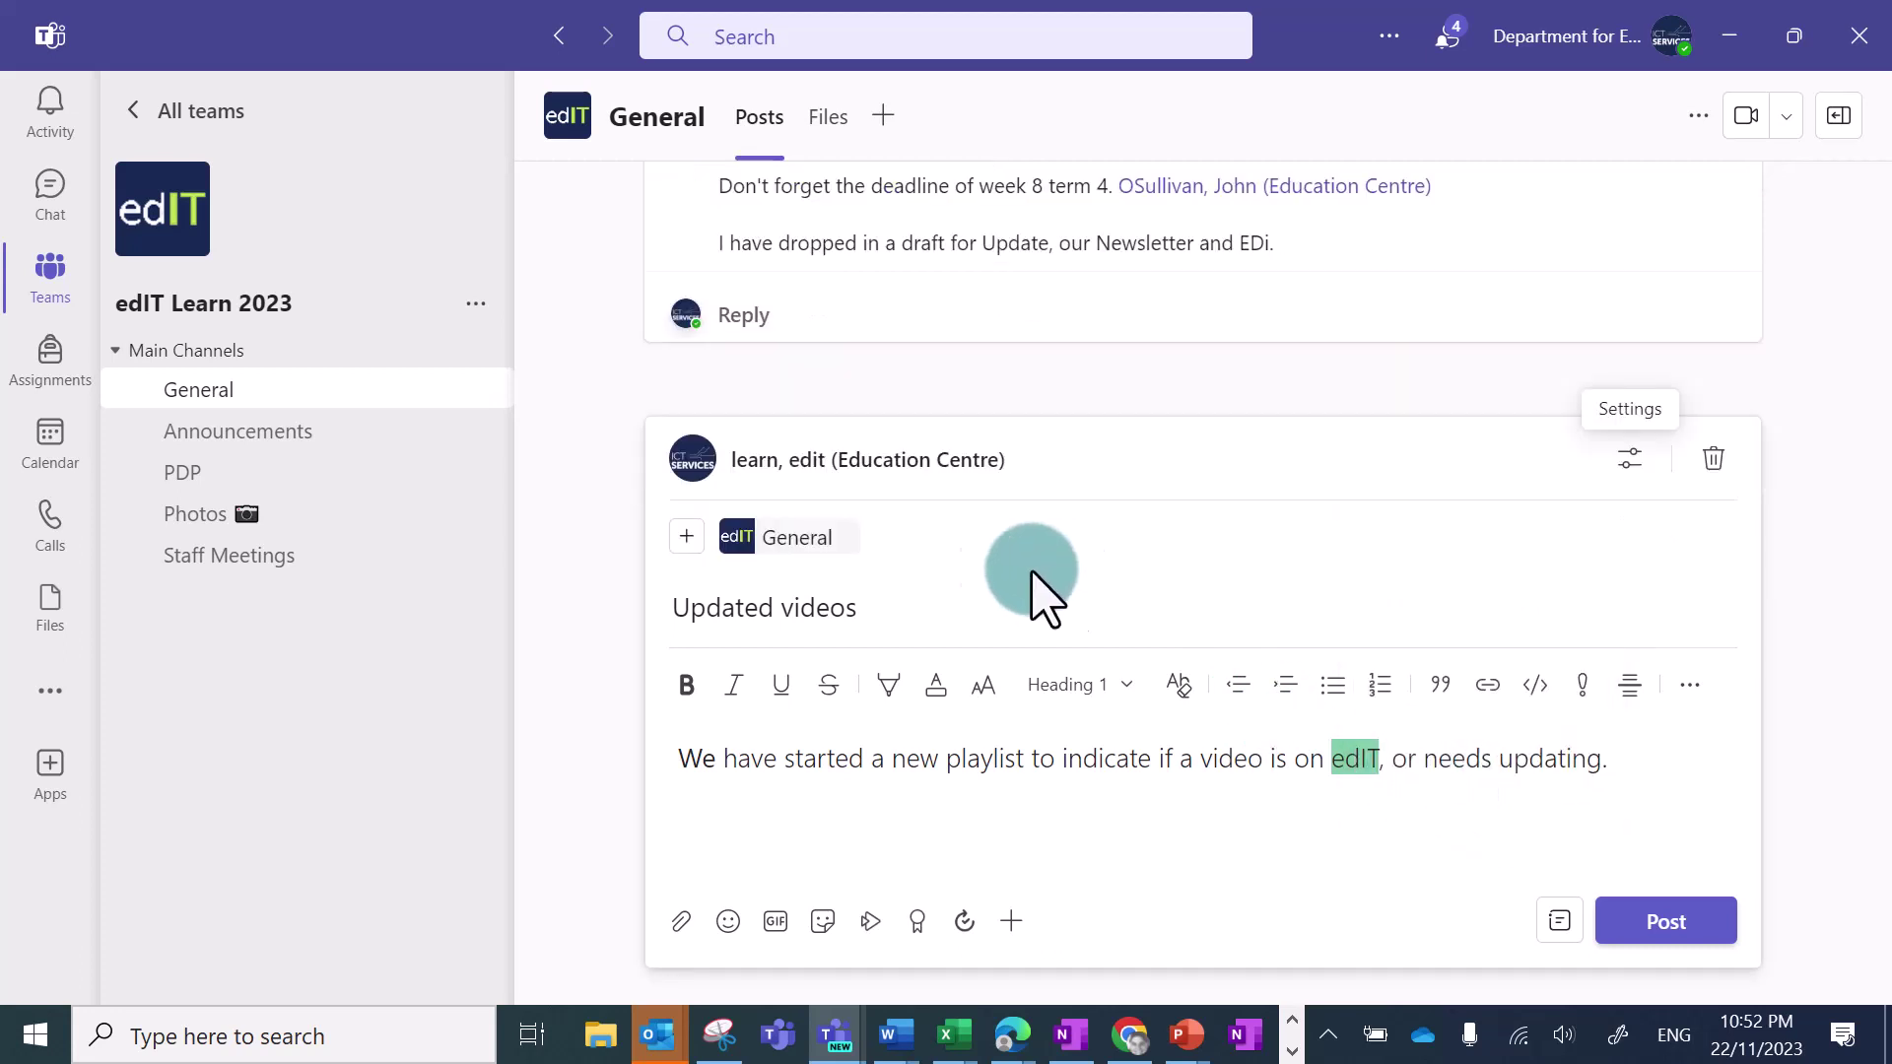
- Add Technology and Platform Adoption - PLC's General channel as a destination, then publish
{"action": "left_click", "coordinate": [687, 537]}
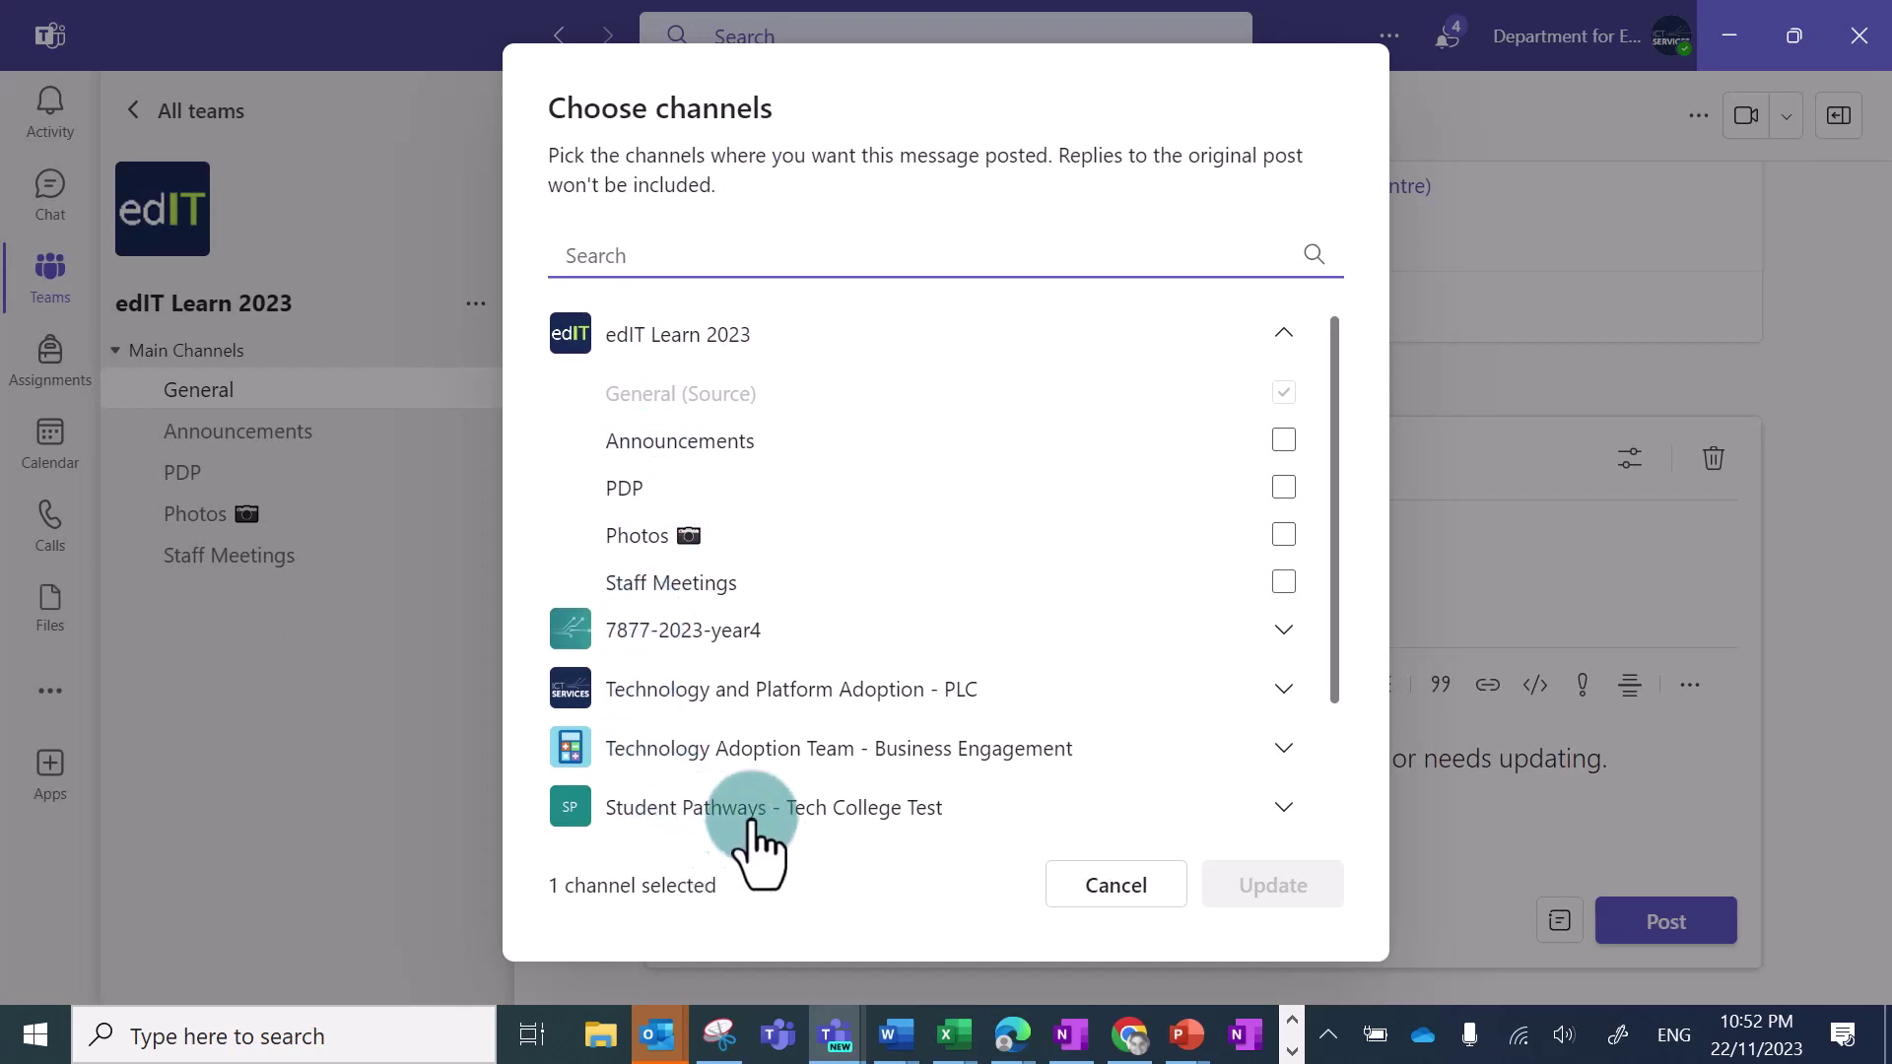
{"action": "scroll", "coordinate": [973, 557], "scroll_direction": "down", "scroll_amount": 3}
{"action": "scroll", "coordinate": [972, 557], "scroll_direction": "up", "scroll_amount": 3}
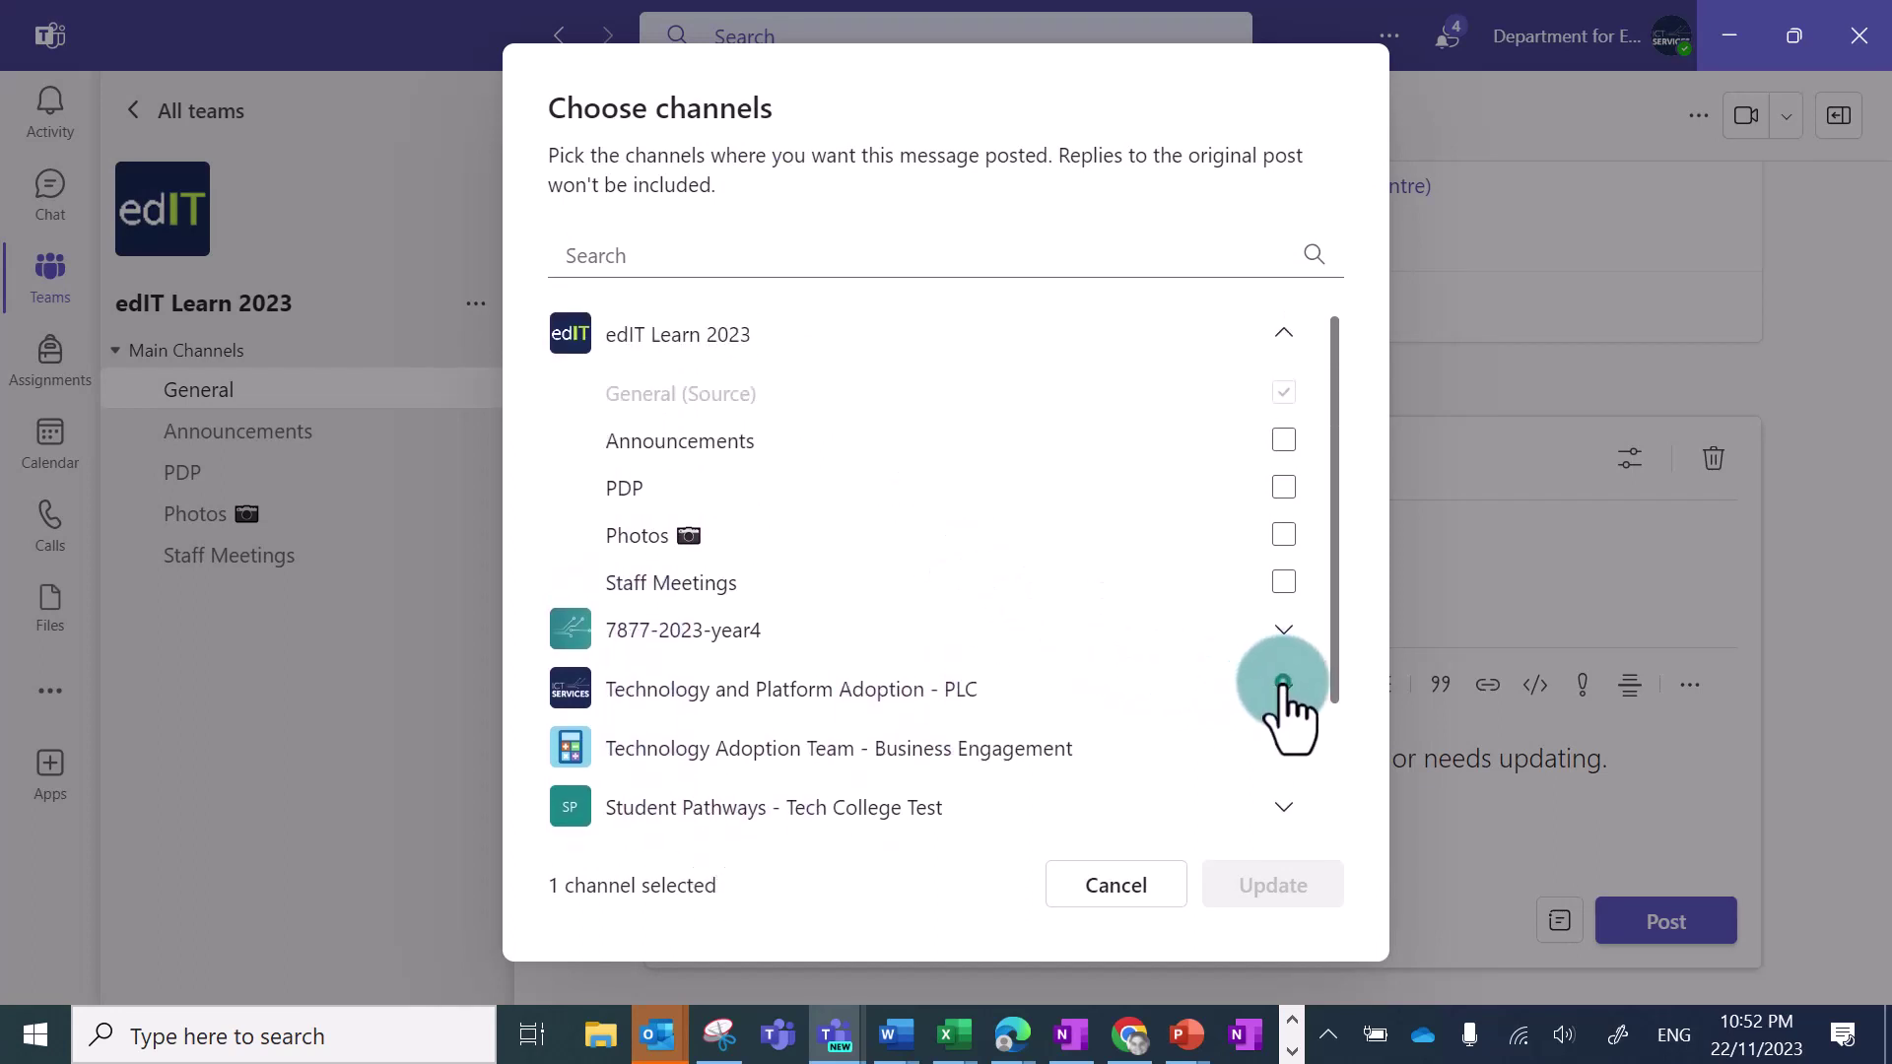
{"action": "left_click", "coordinate": [1283, 688]}
{"action": "left_click", "coordinate": [1280, 746]}
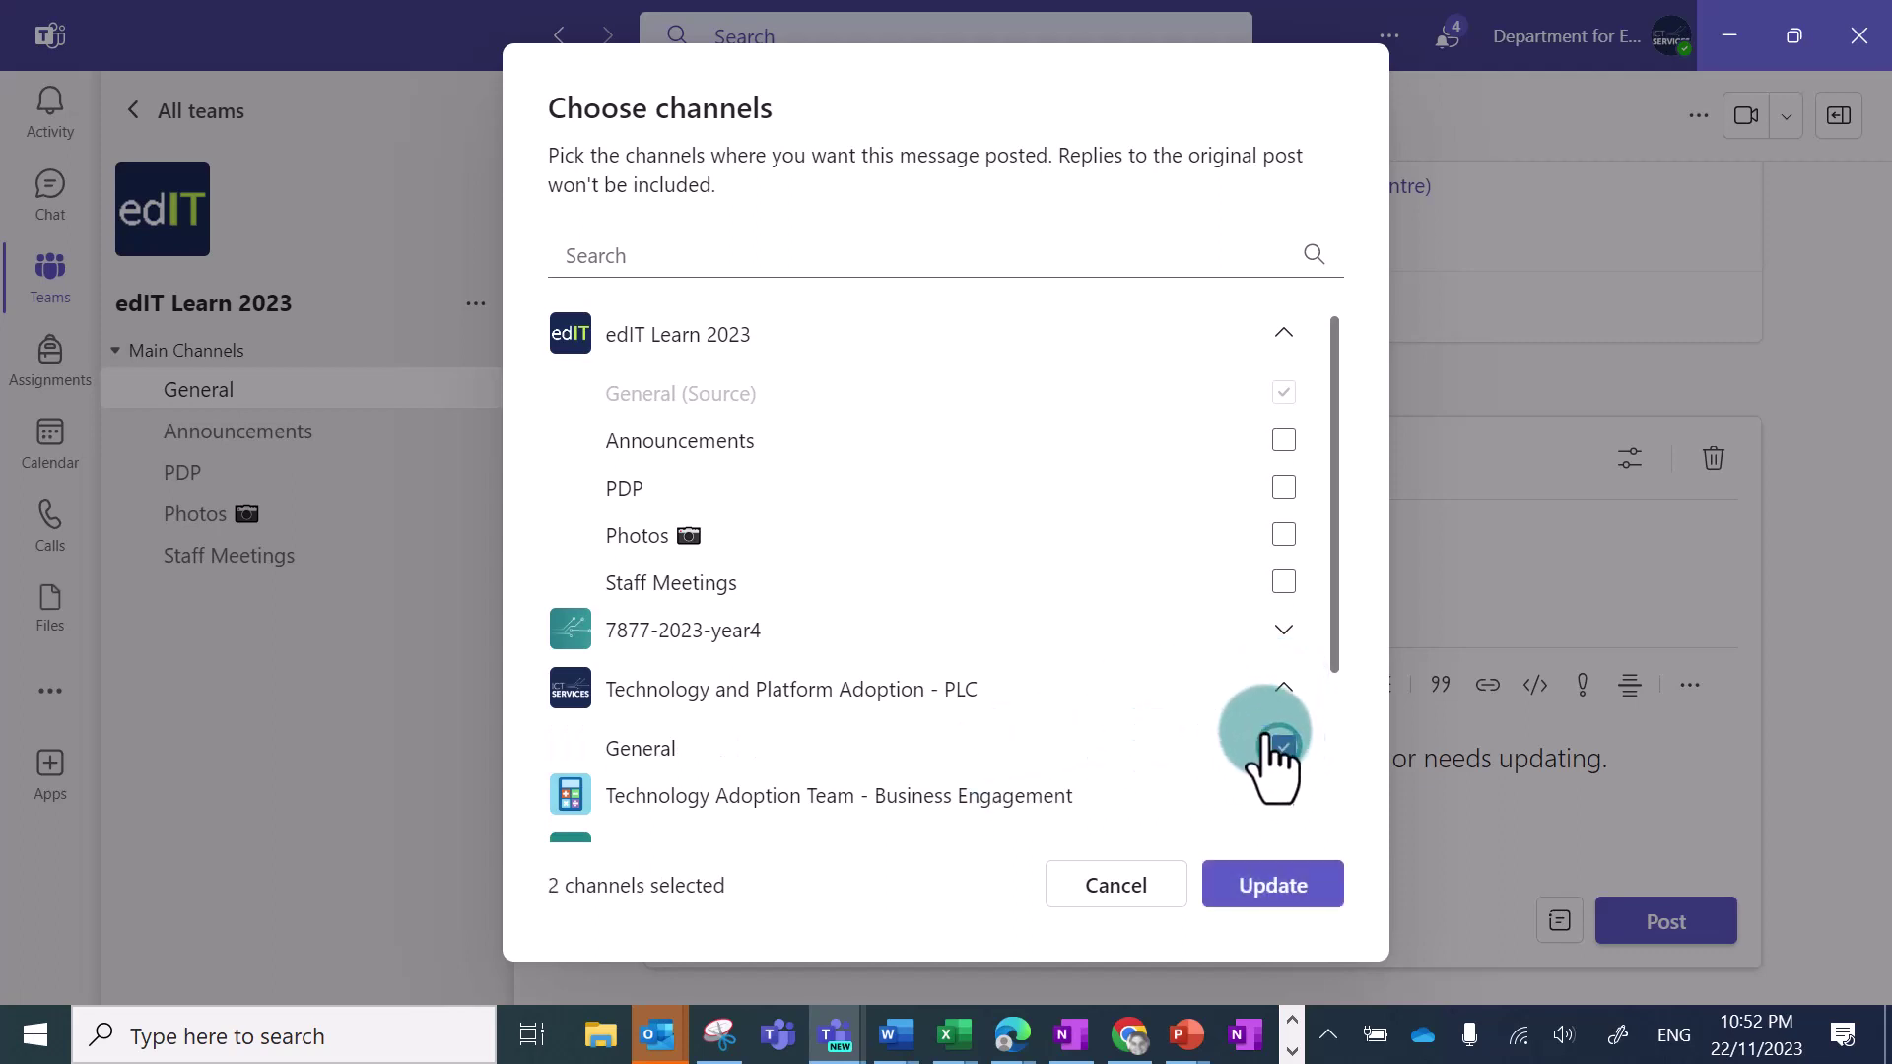
{"action": "left_click", "coordinate": [1303, 880]}
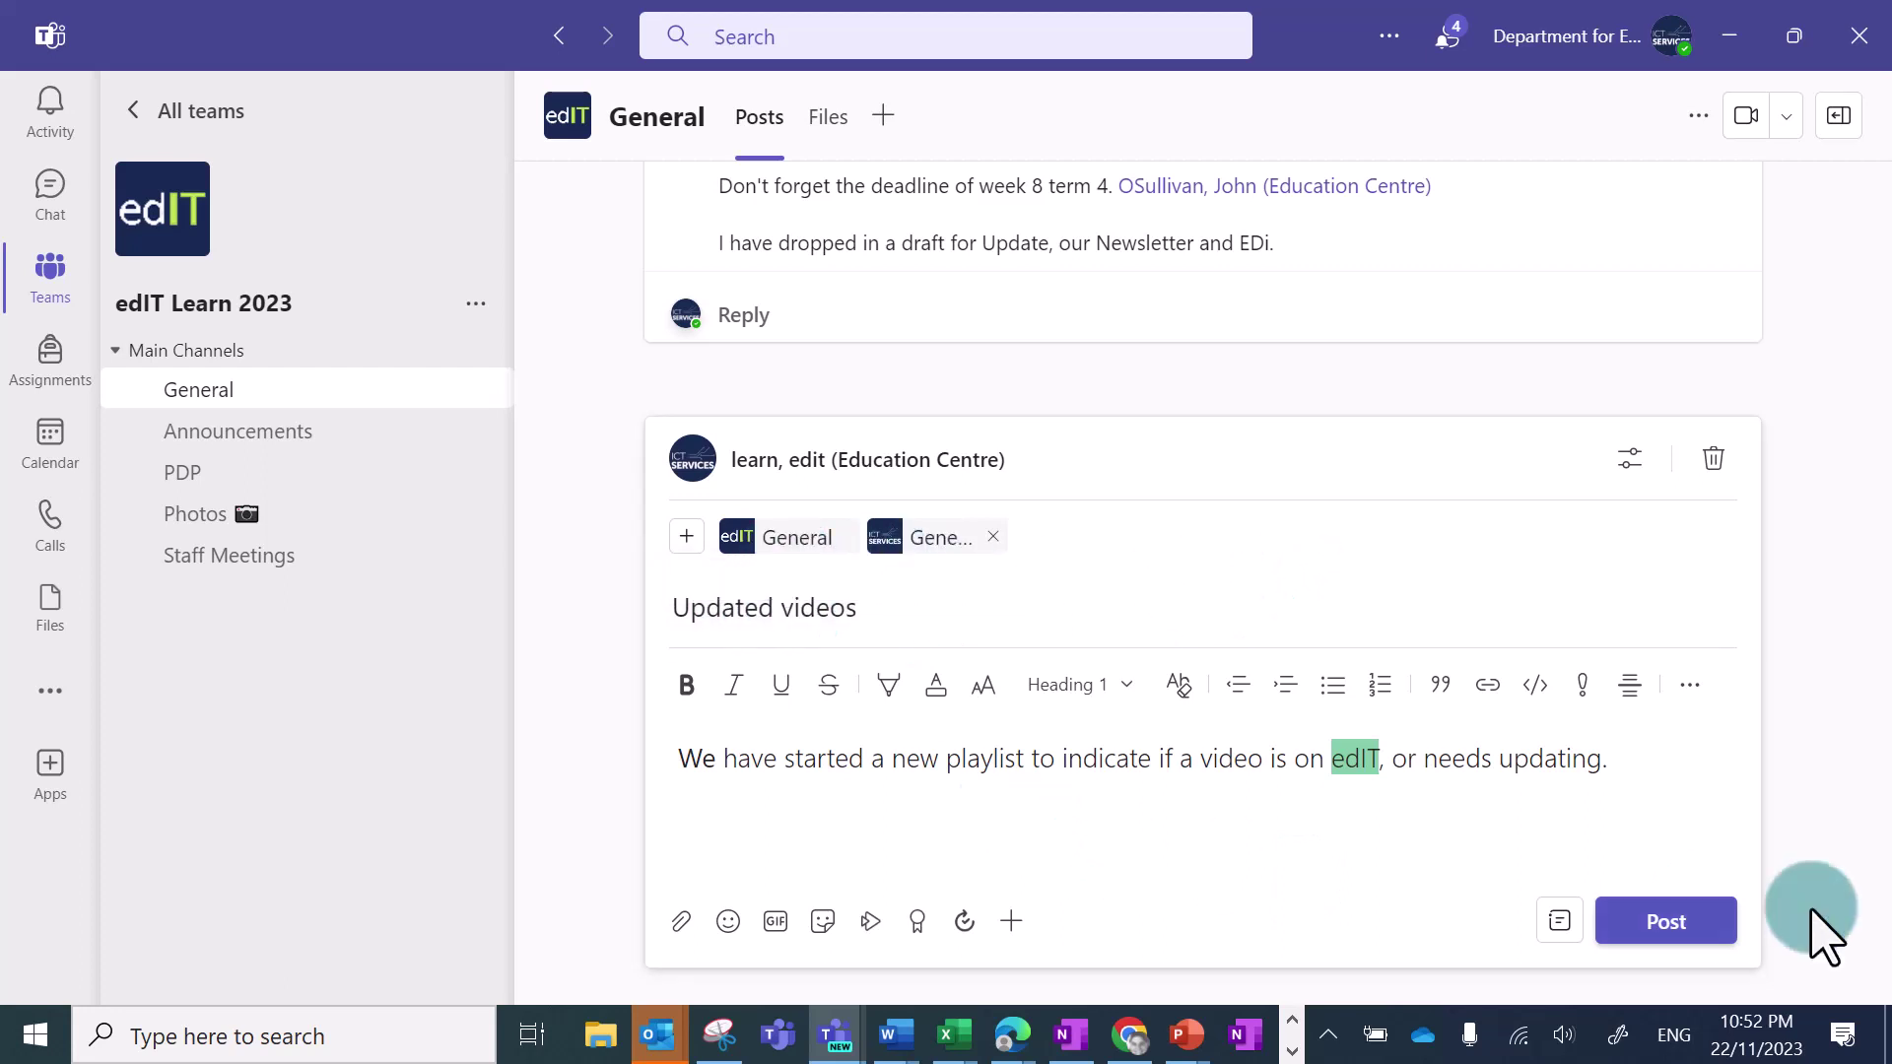
{"action": "left_click", "coordinate": [1687, 922]}
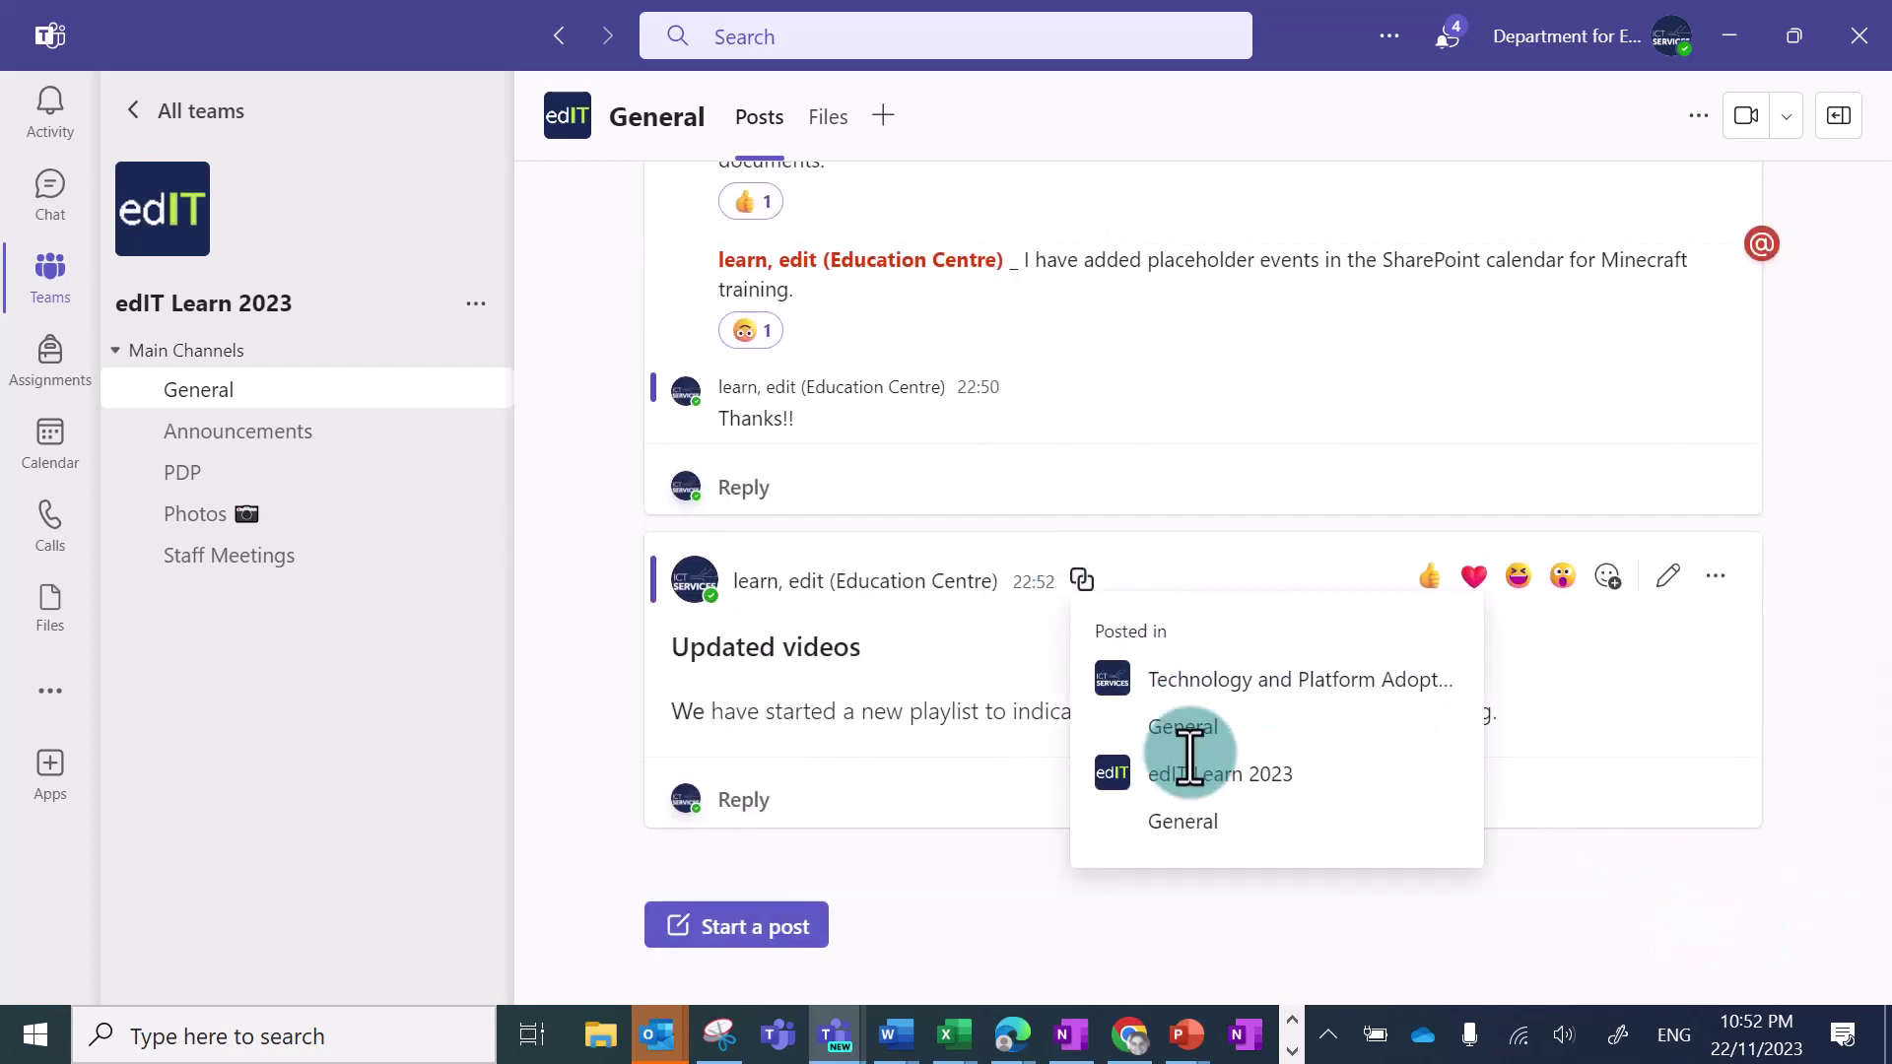
- Begin a post titled 'Updated Plink Courses' asking people to add meta data for Plink
{"action": "left_click", "coordinate": [776, 926]}
{"action": "type", "text": "Updated Plink Courses"}
{"action": "key", "text": "Tab"}
{"action": "type", "text": "R"}
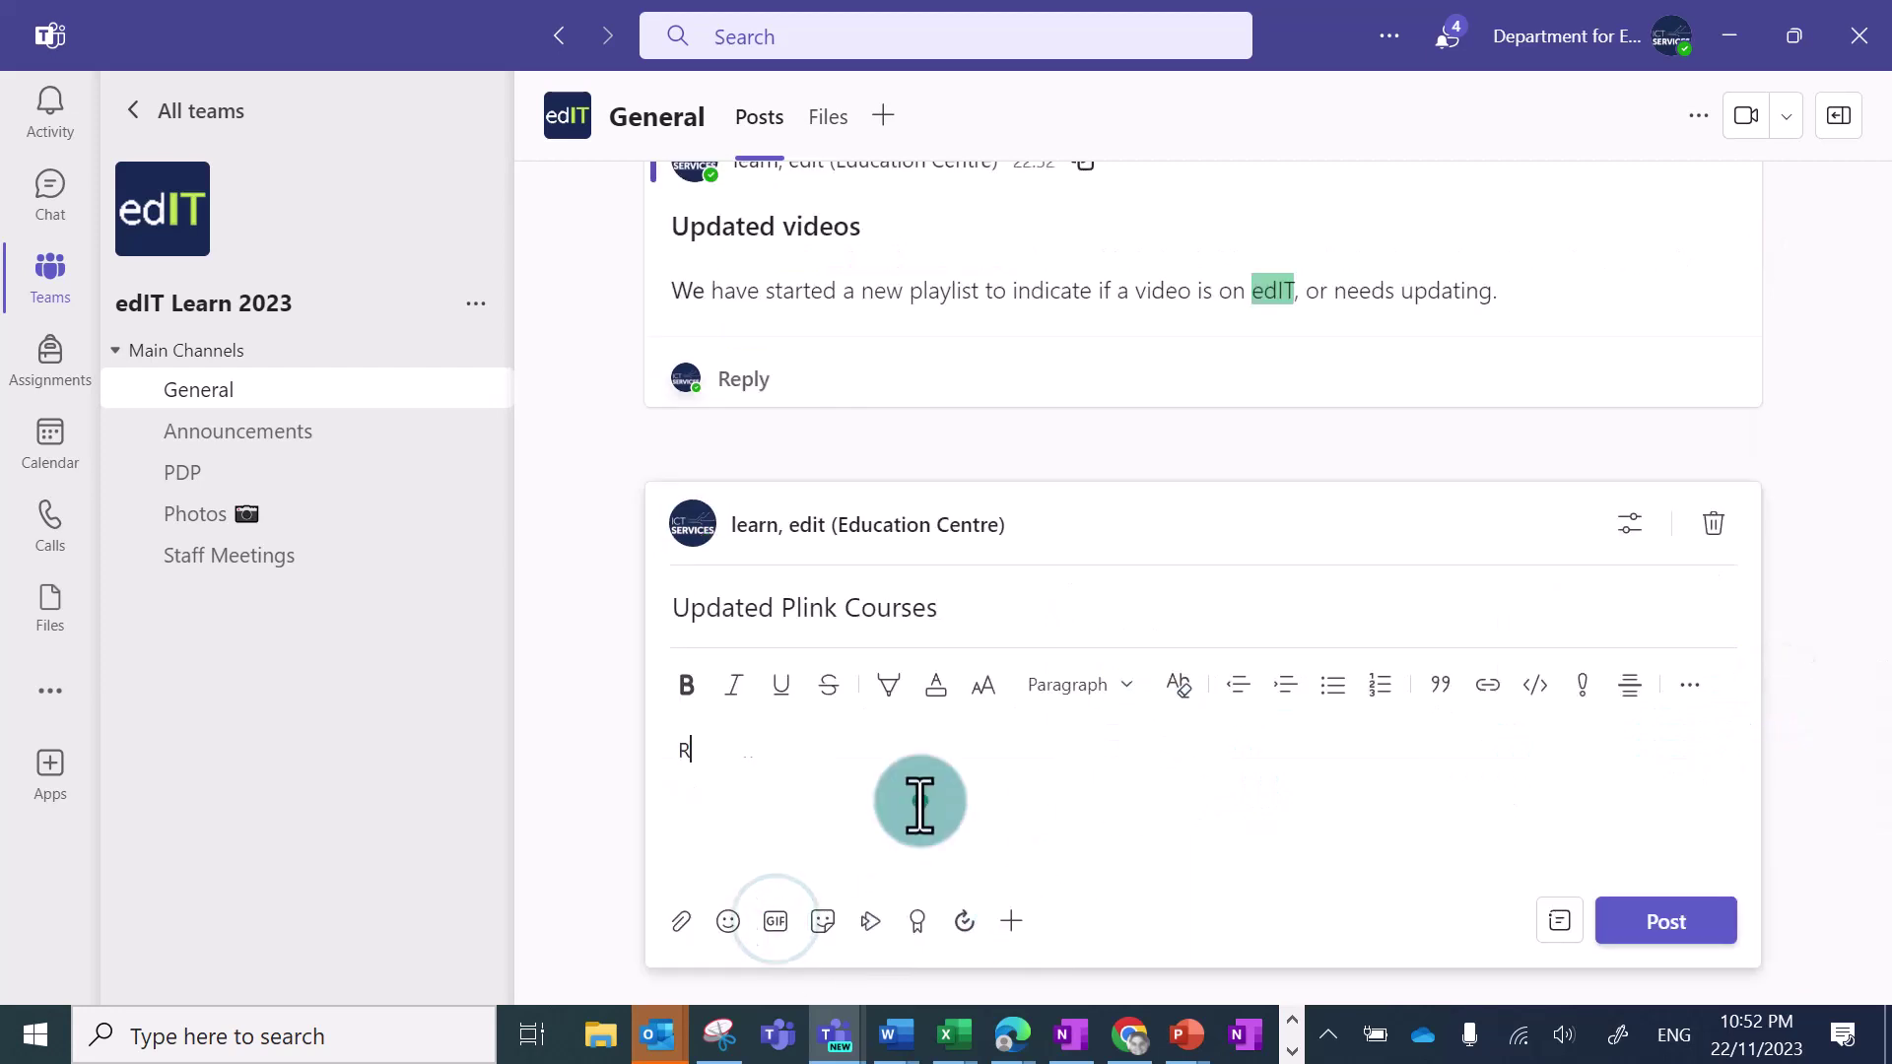
{"action": "type", "text": "emember to mark videos and edIT articles with meta data if they are included in Plink."}
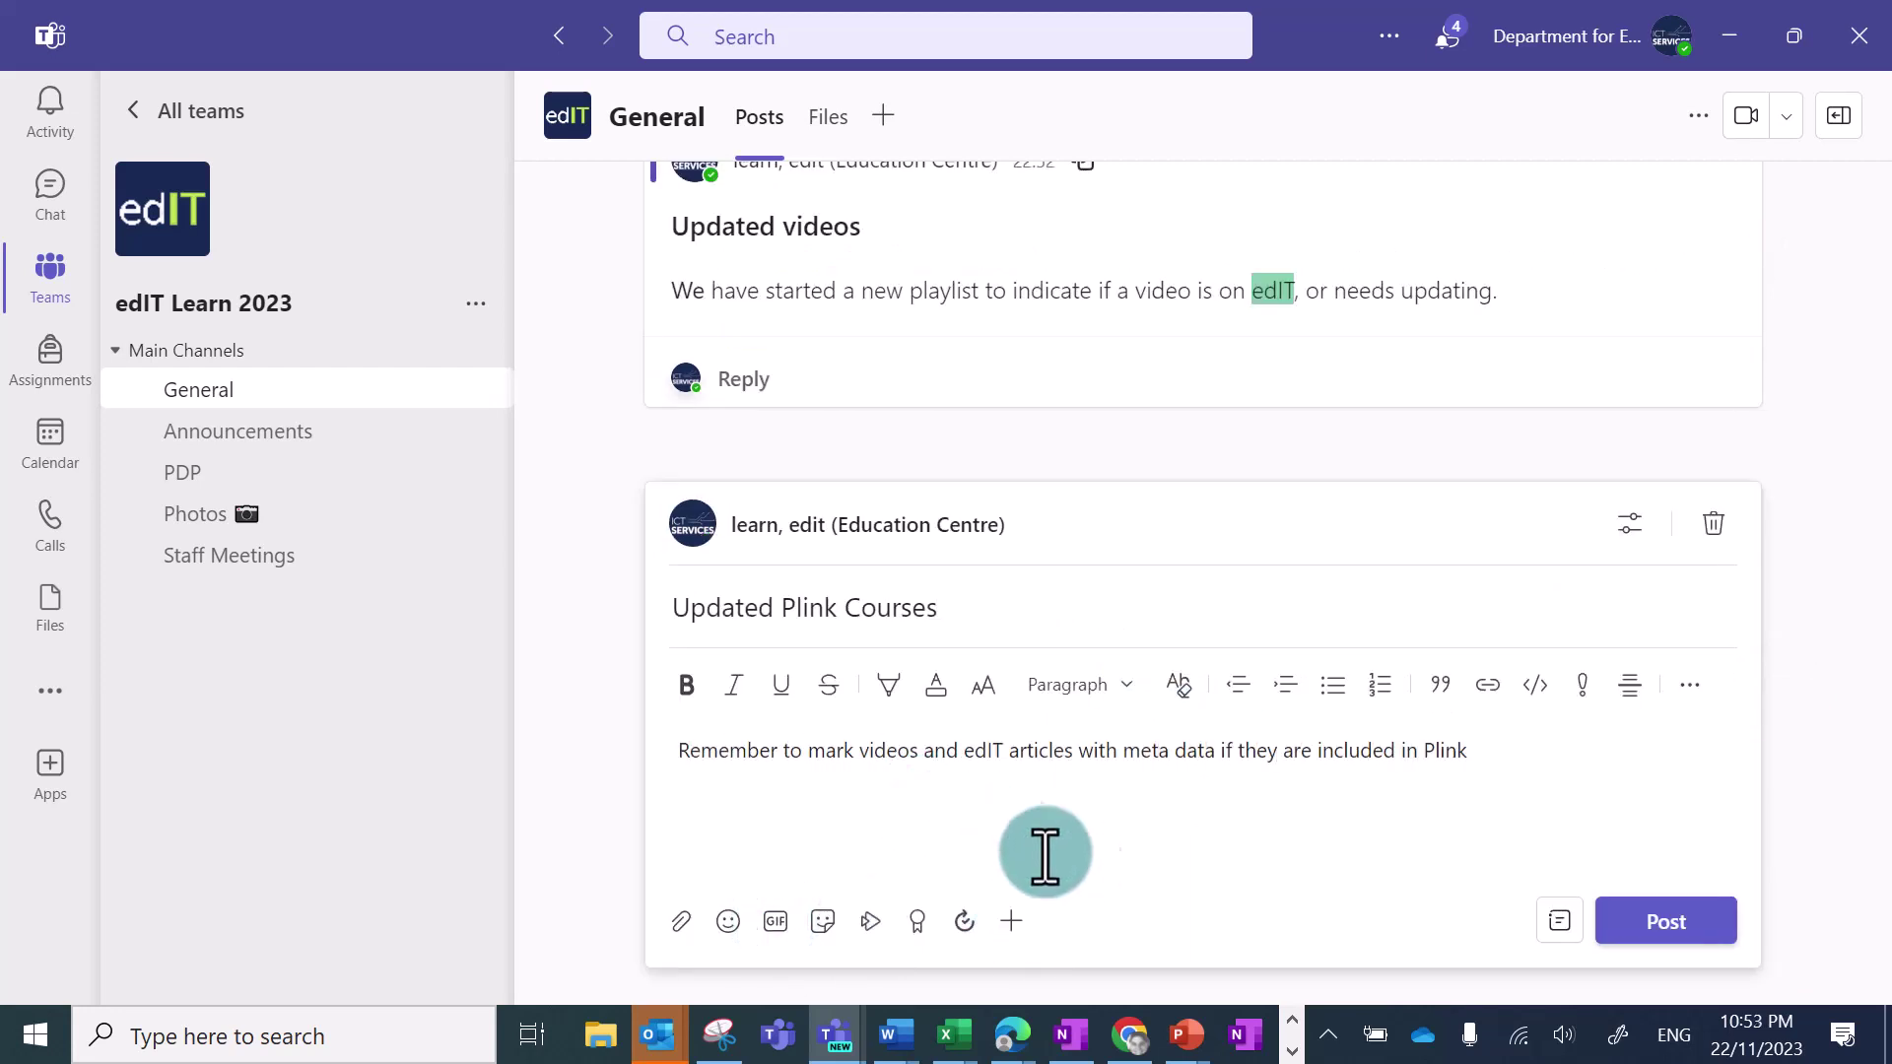
- Make the post an announcement with the headline 'Meta Data - Plink'
{"action": "left_click", "coordinate": [1559, 924]}
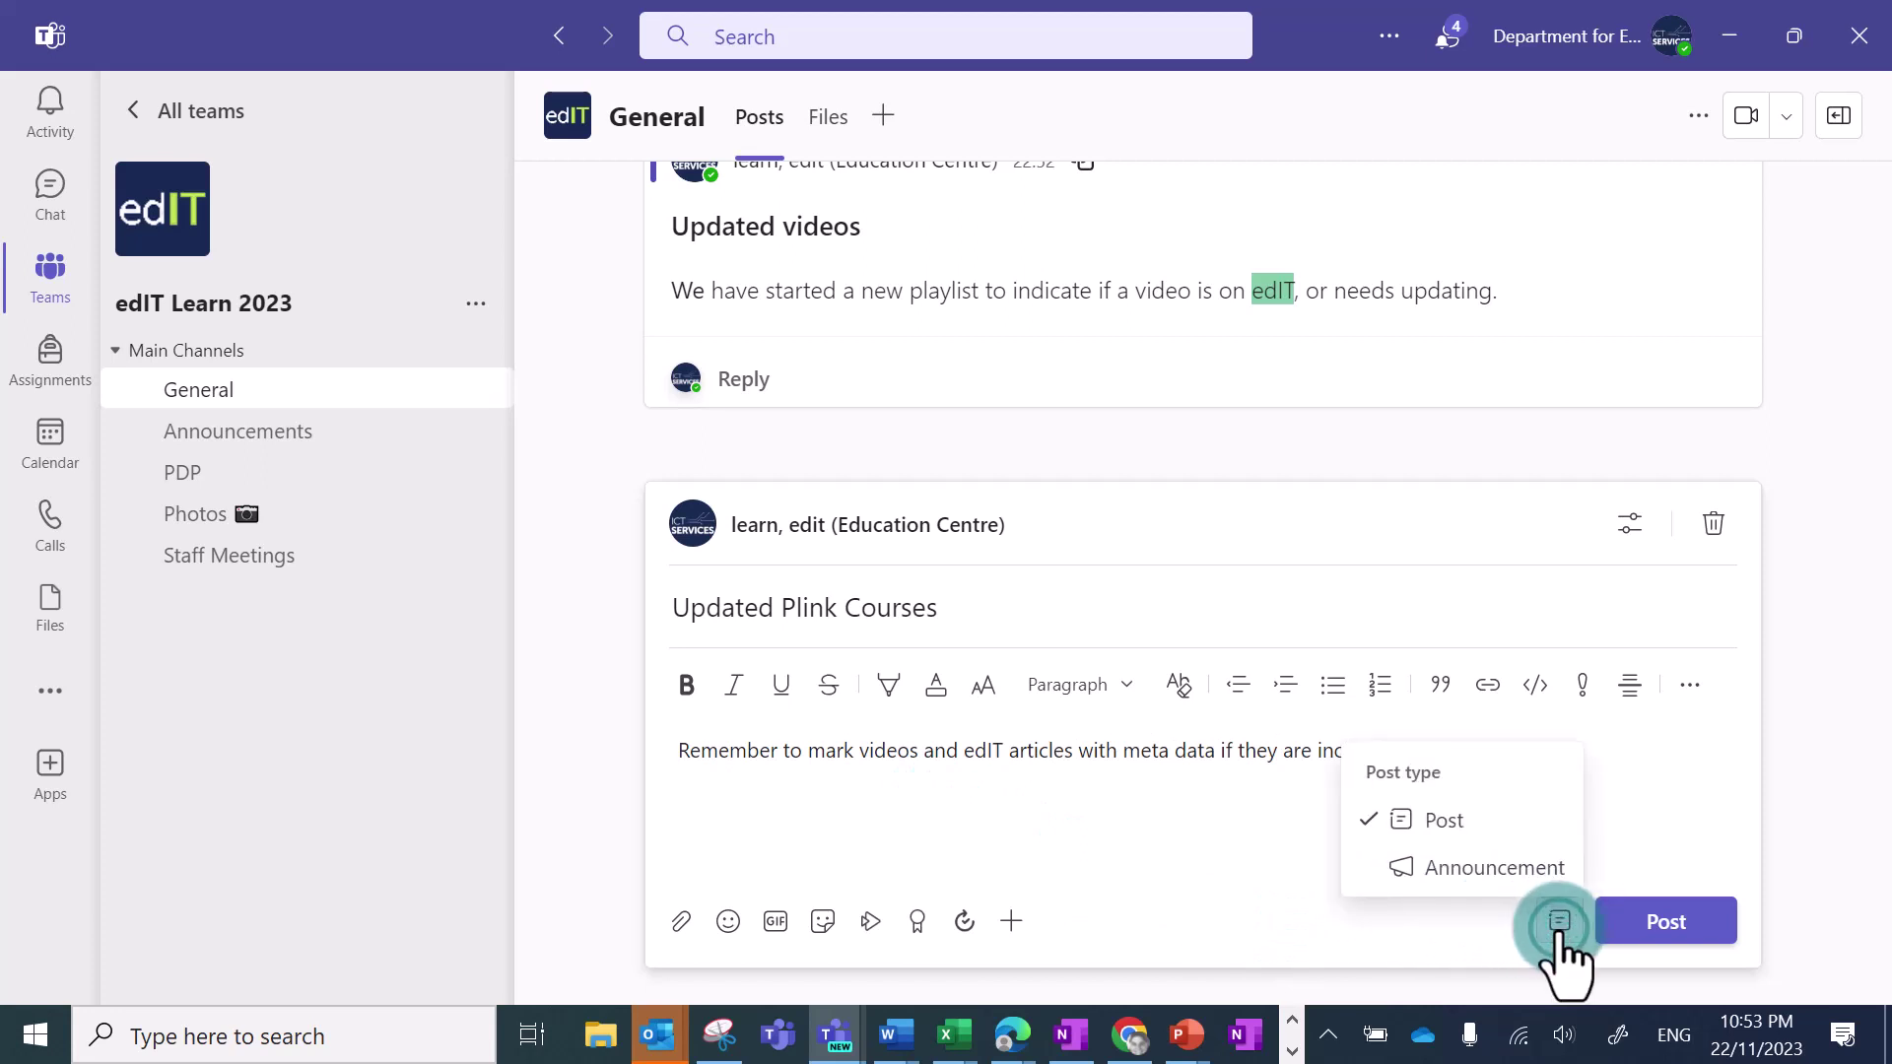
{"action": "left_click", "coordinate": [1468, 869]}
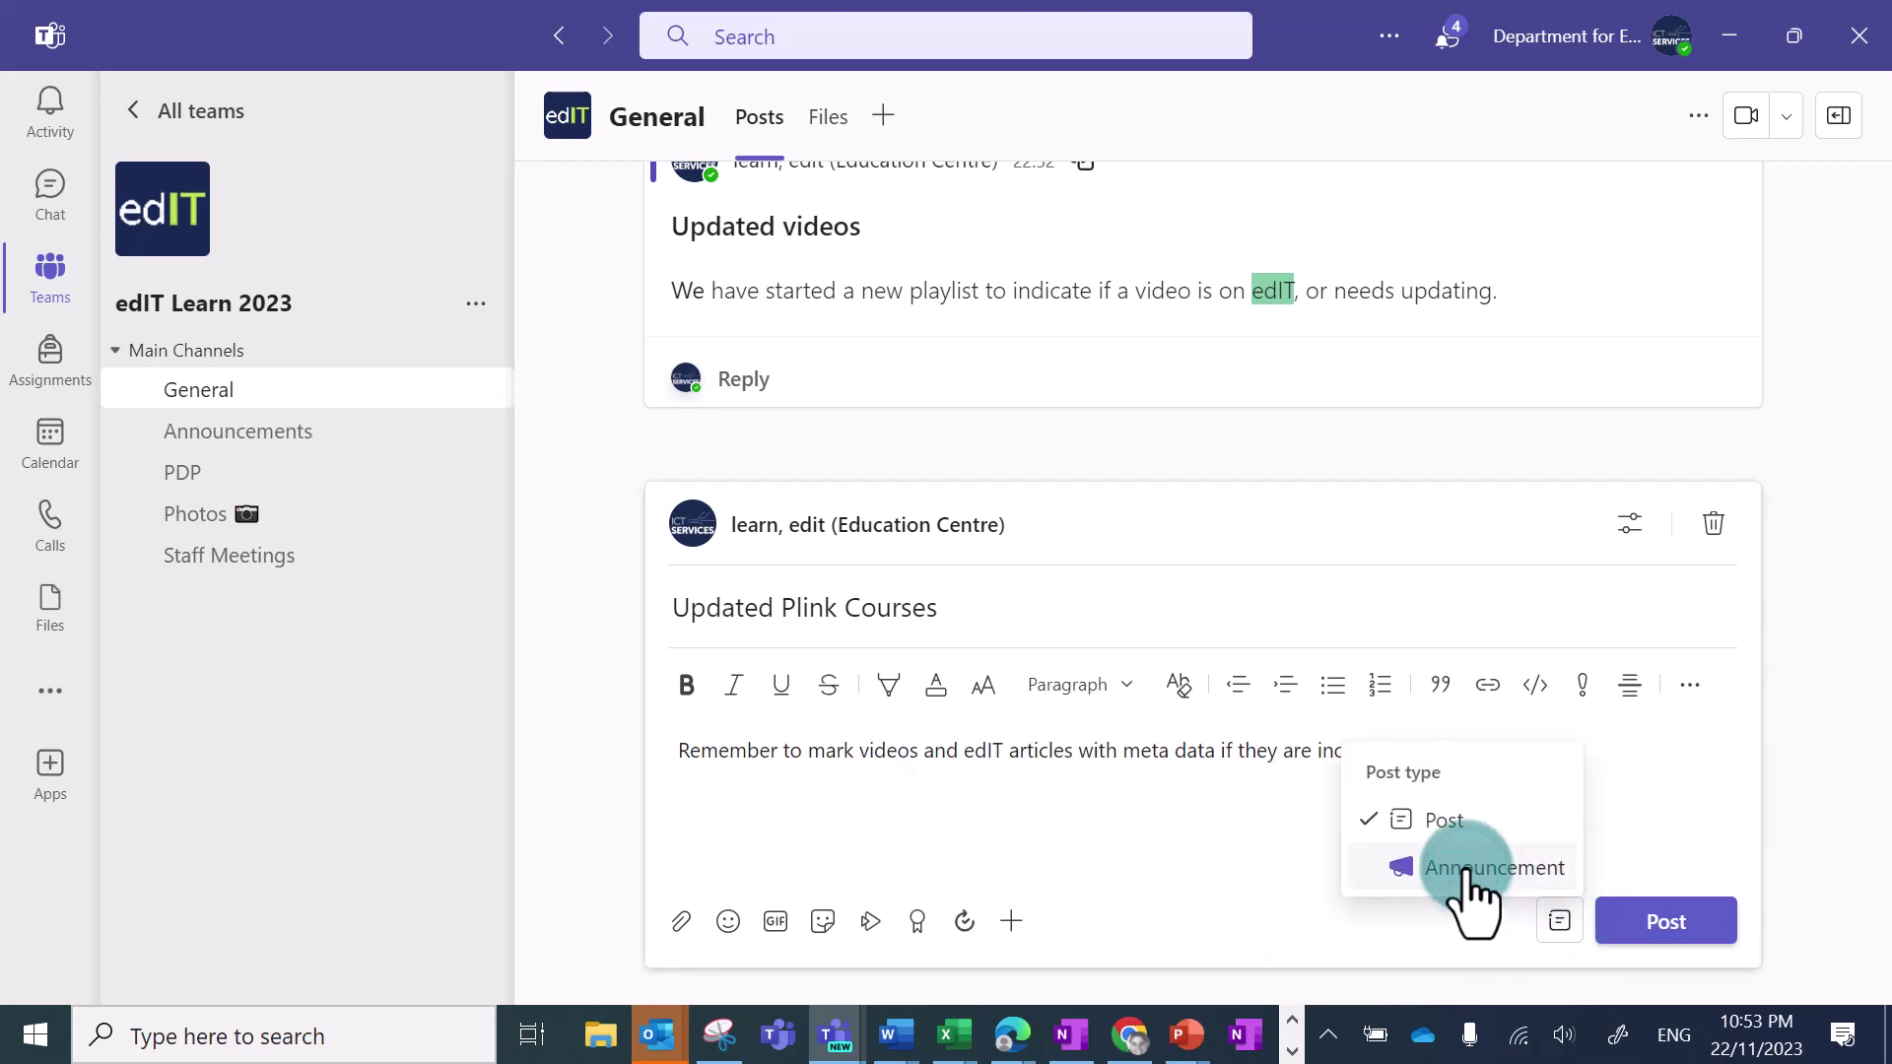
{"action": "left_click", "coordinate": [1161, 572]}
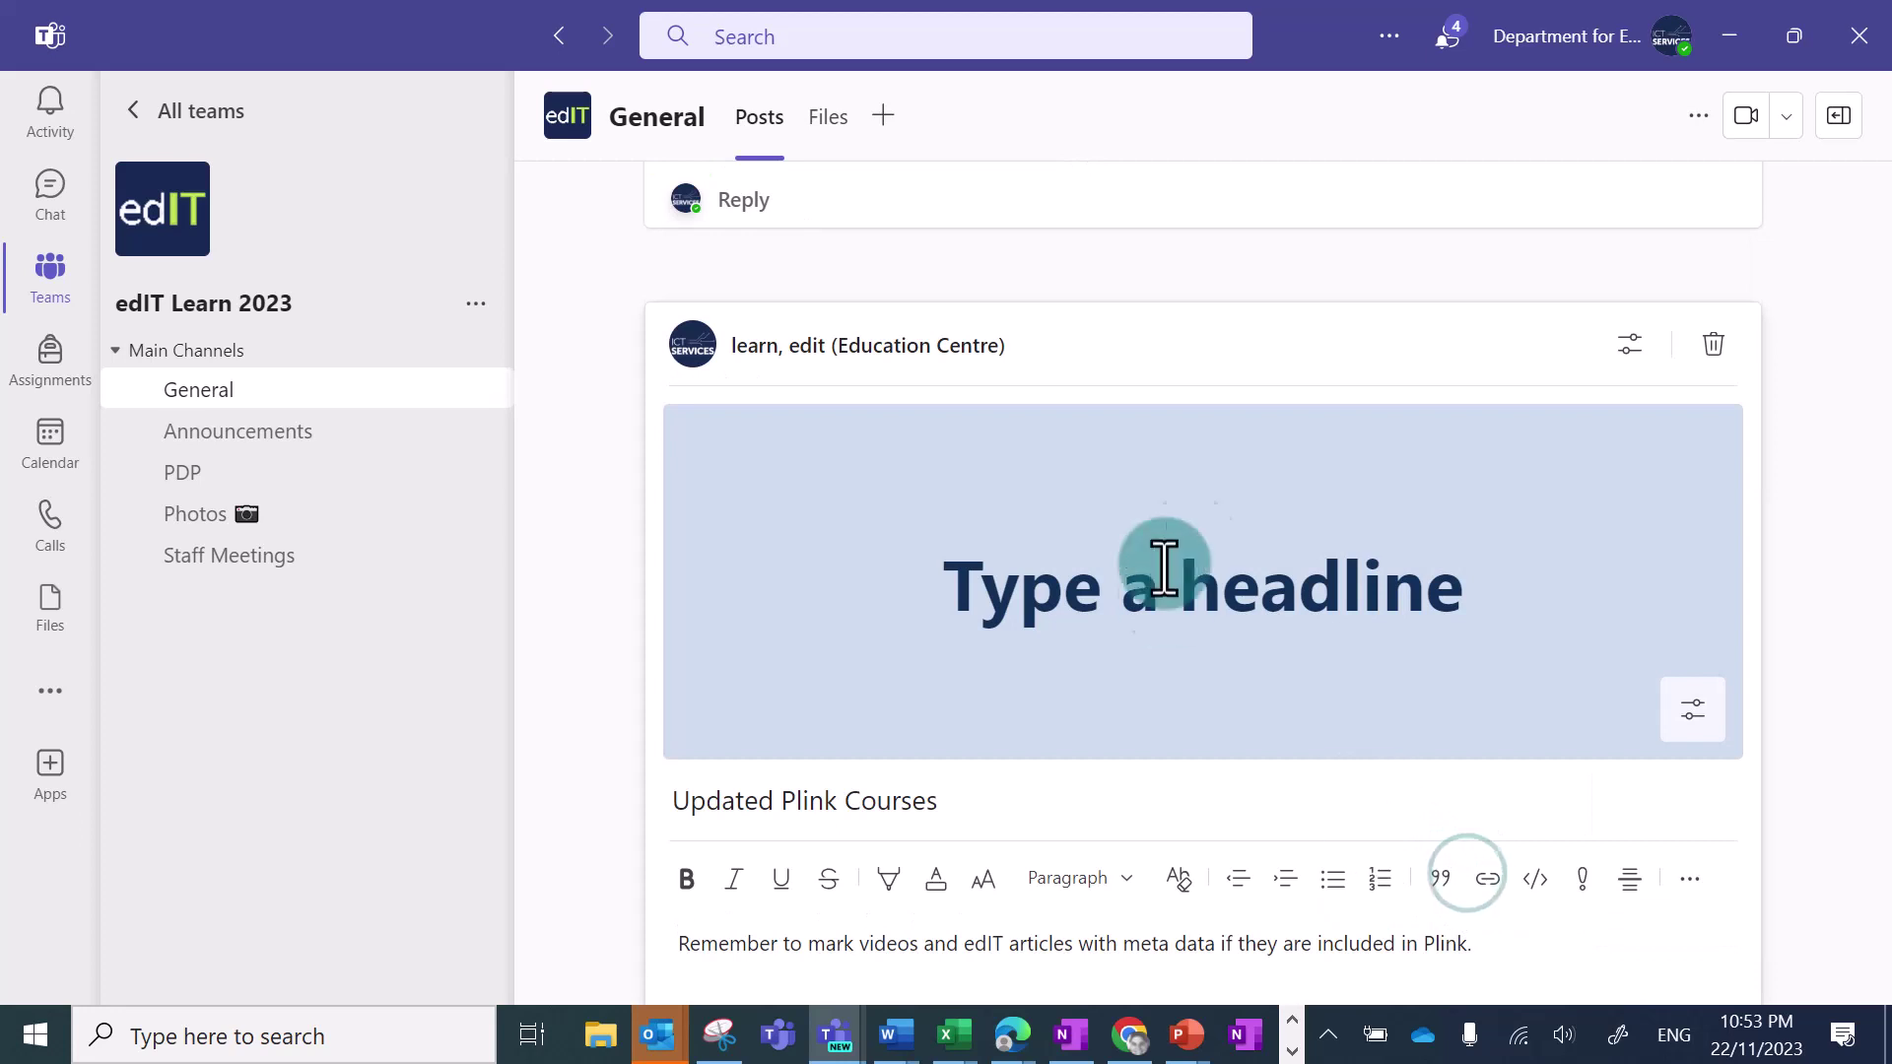
{"action": "type", "text": "Meta Data - Plink"}
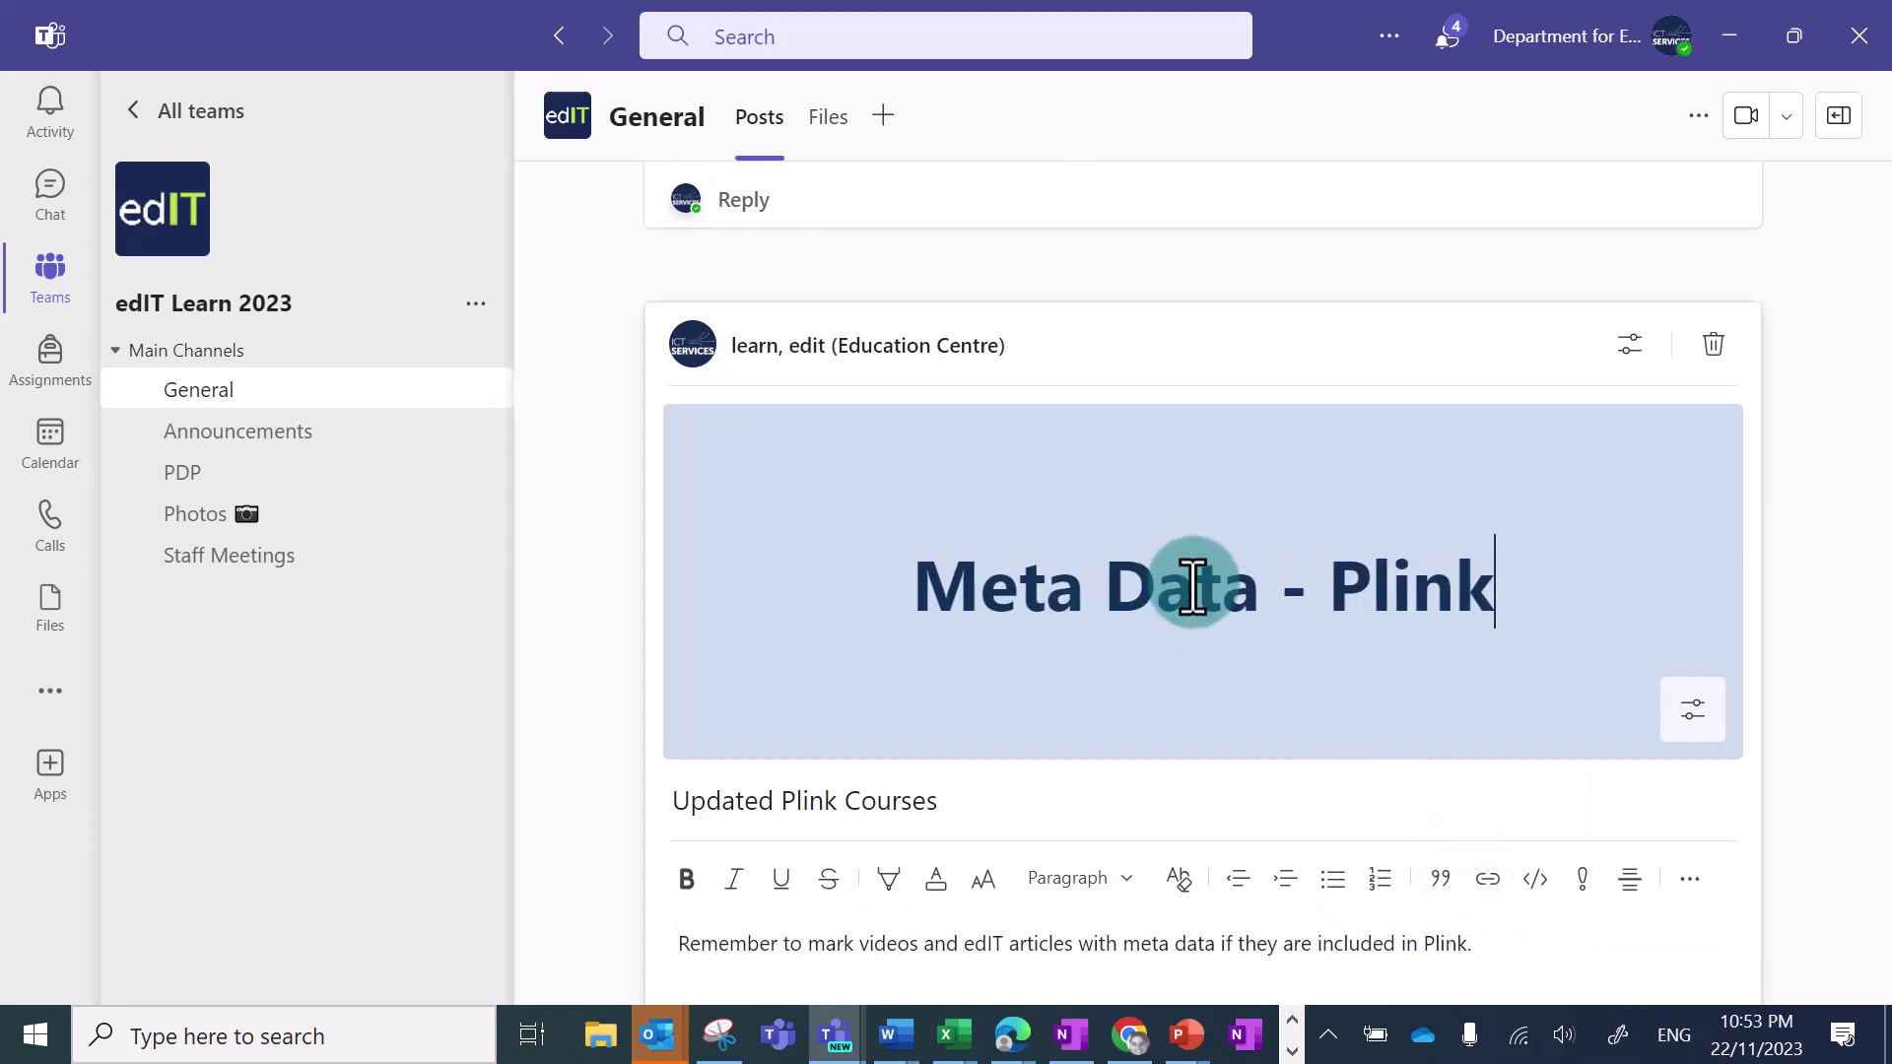
- Set the announcement's headline banner to dark teal
{"action": "left_click", "coordinate": [1688, 727]}
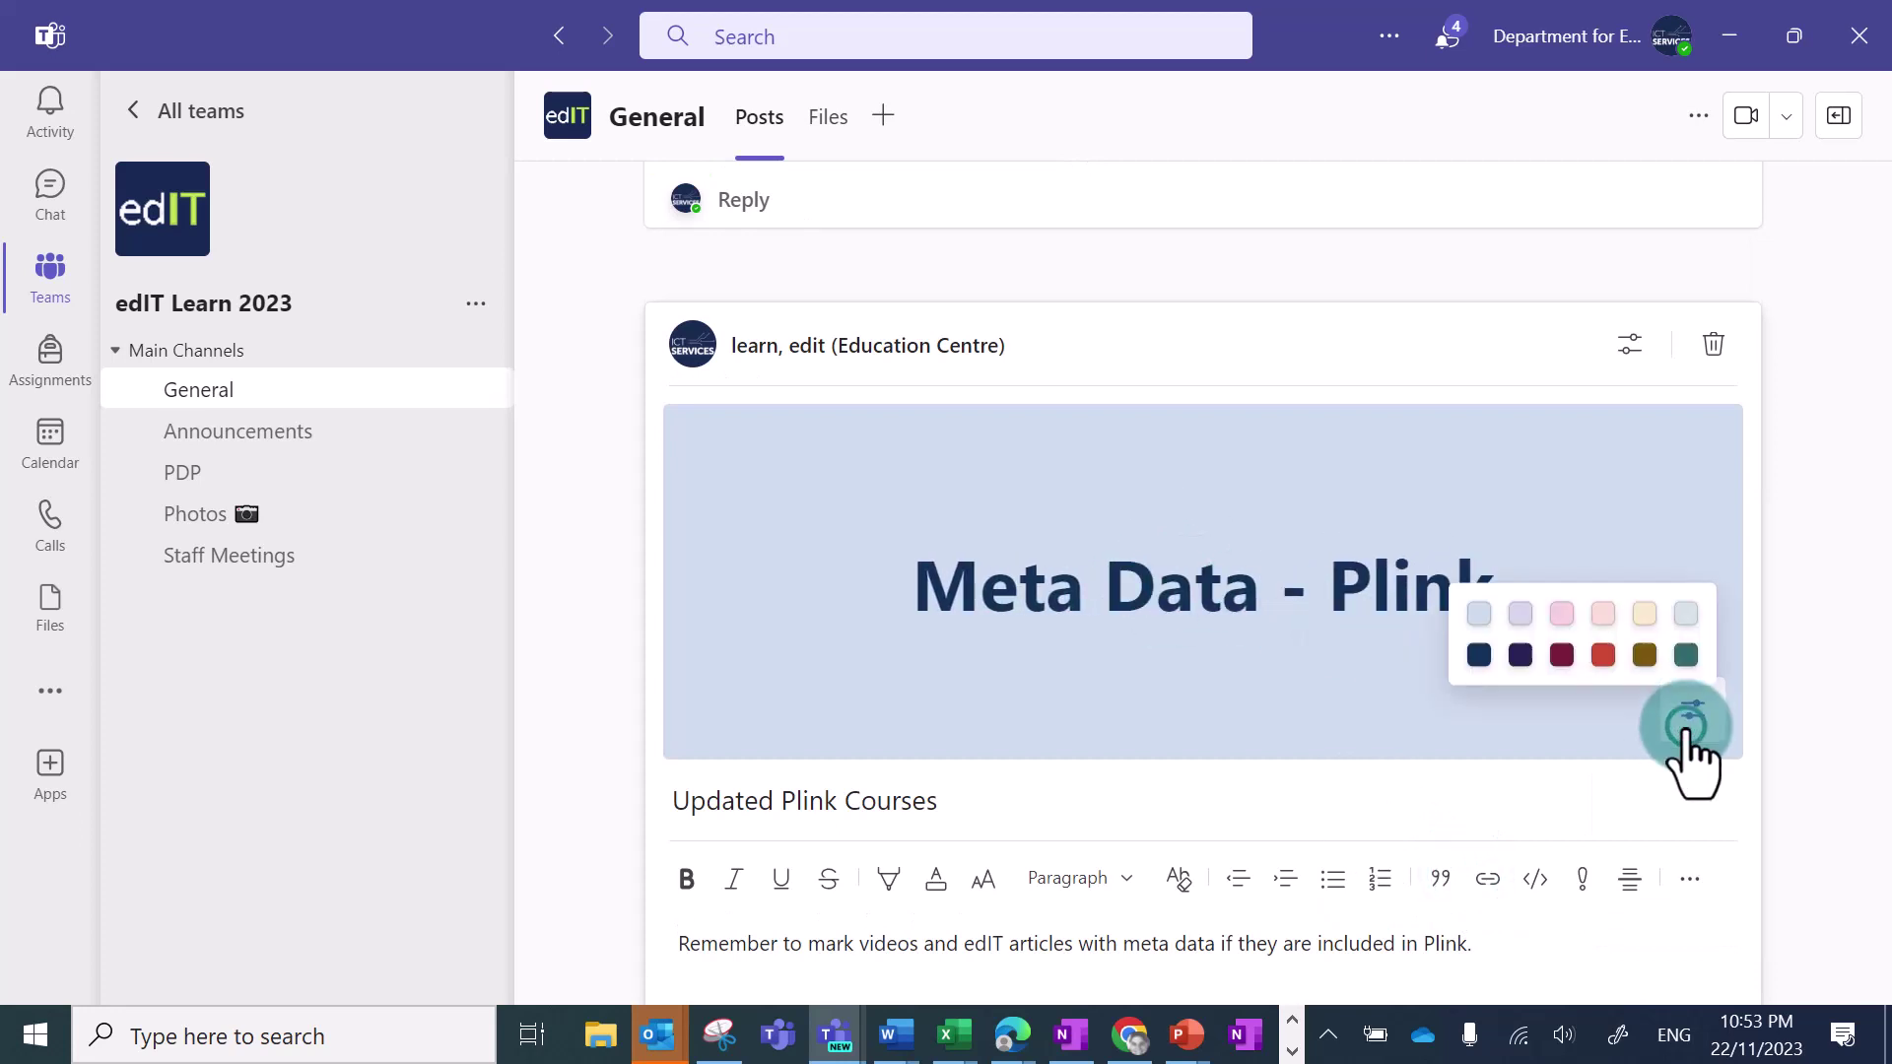
{"action": "left_click", "coordinate": [1686, 654]}
{"action": "scroll", "coordinate": [1528, 836], "scroll_direction": "down", "scroll_amount": 2}
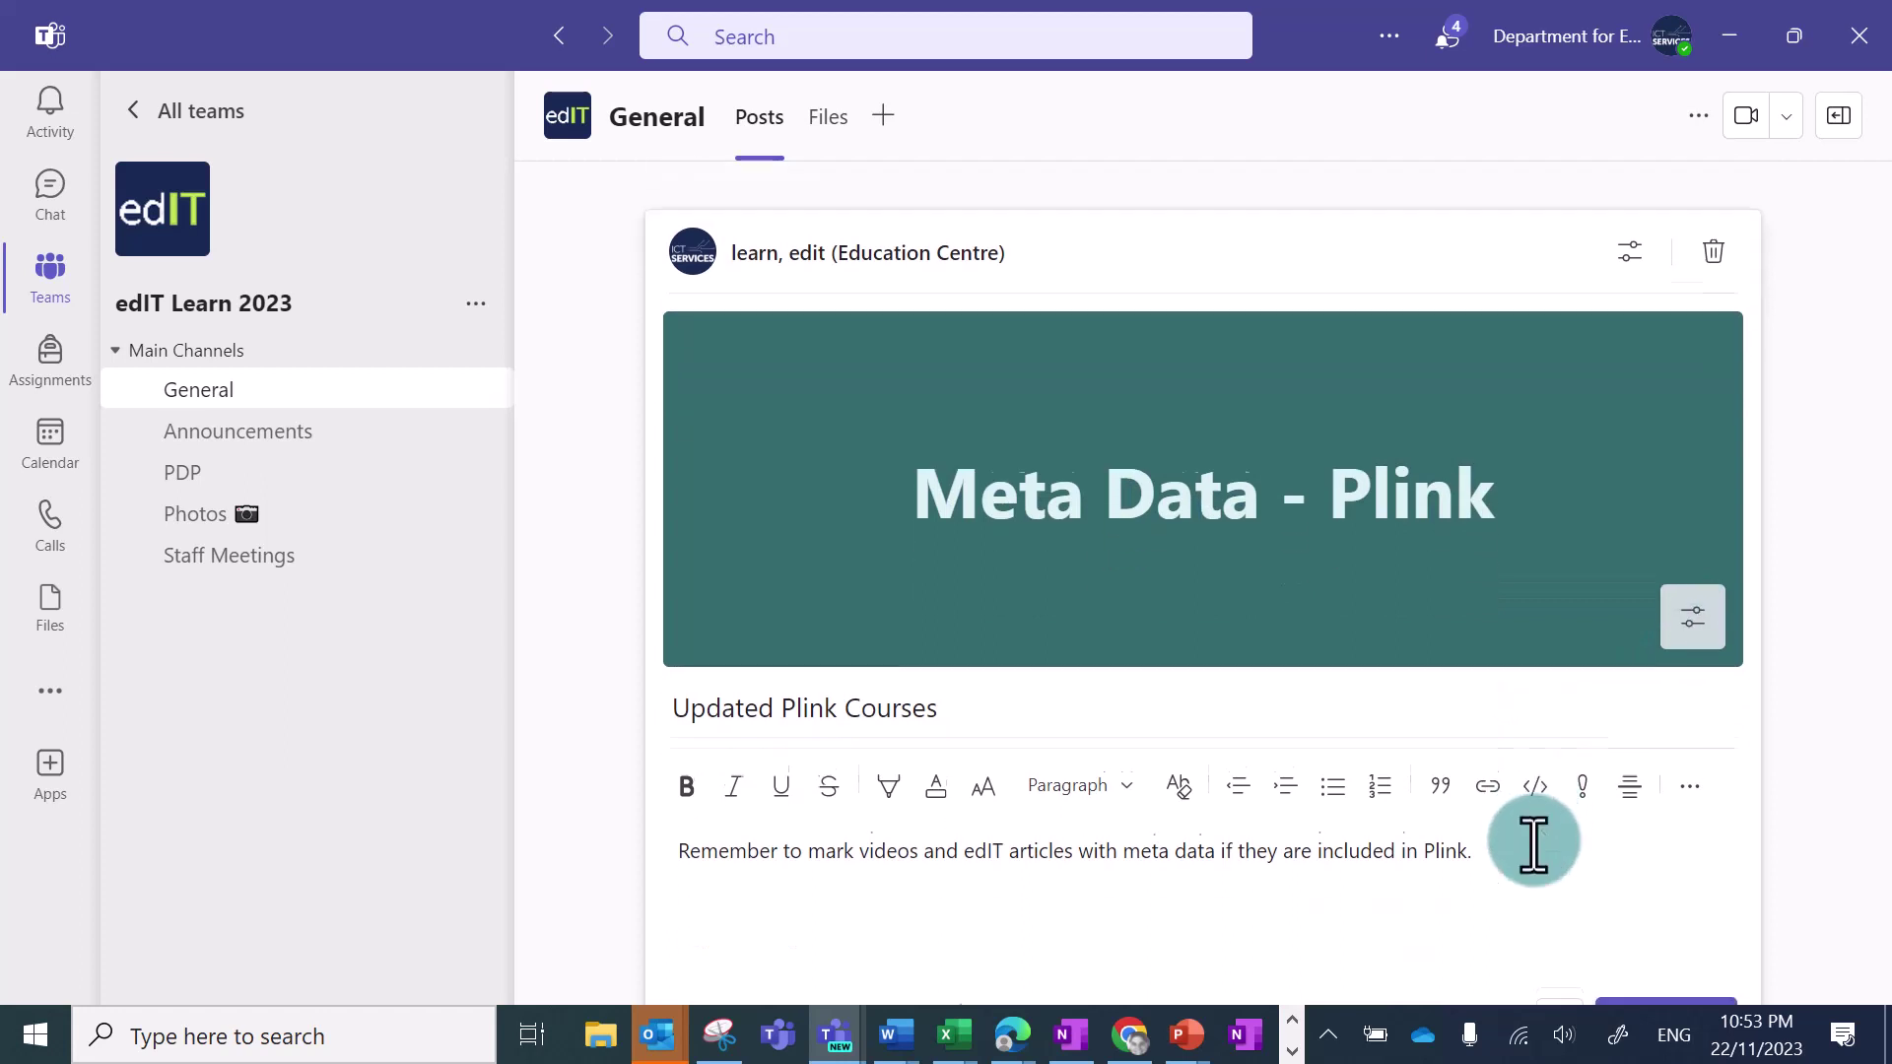
{"action": "scroll", "coordinate": [1617, 601], "scroll_direction": "up", "scroll_amount": 2}
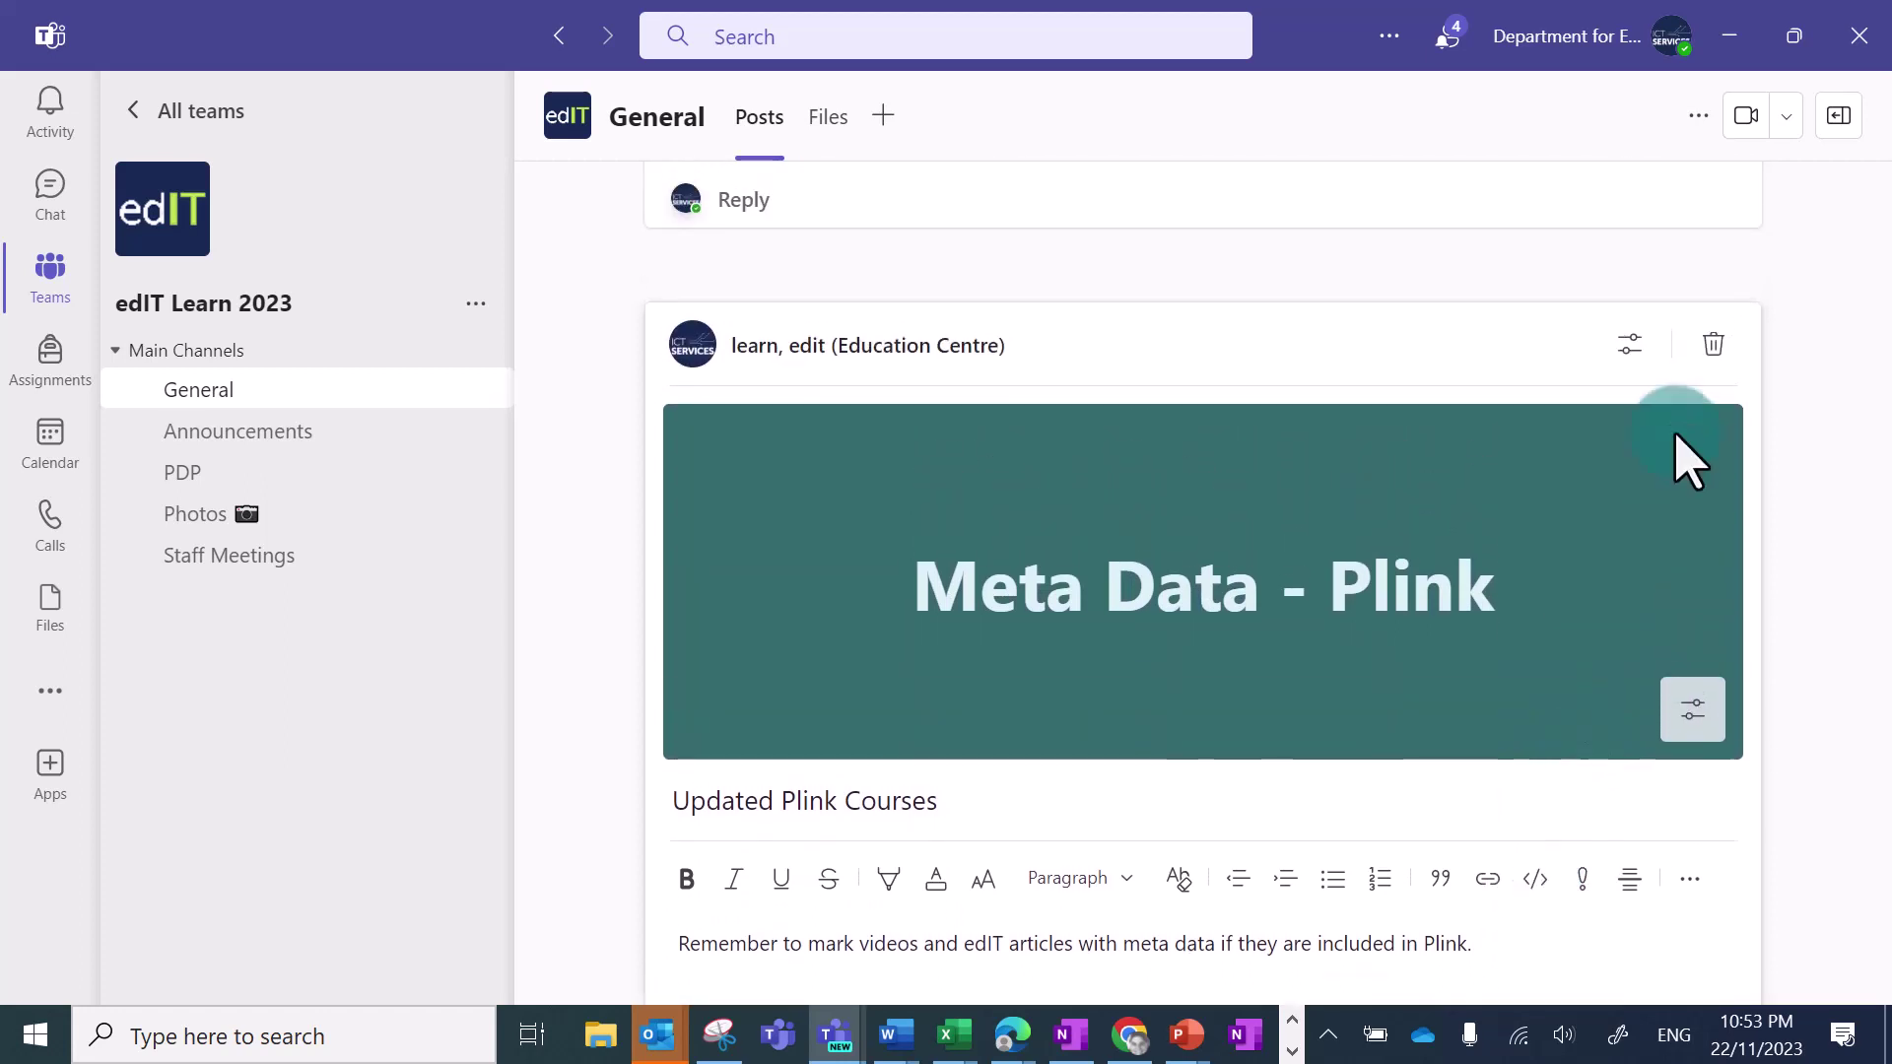
{"action": "left_click", "coordinate": [1631, 341]}
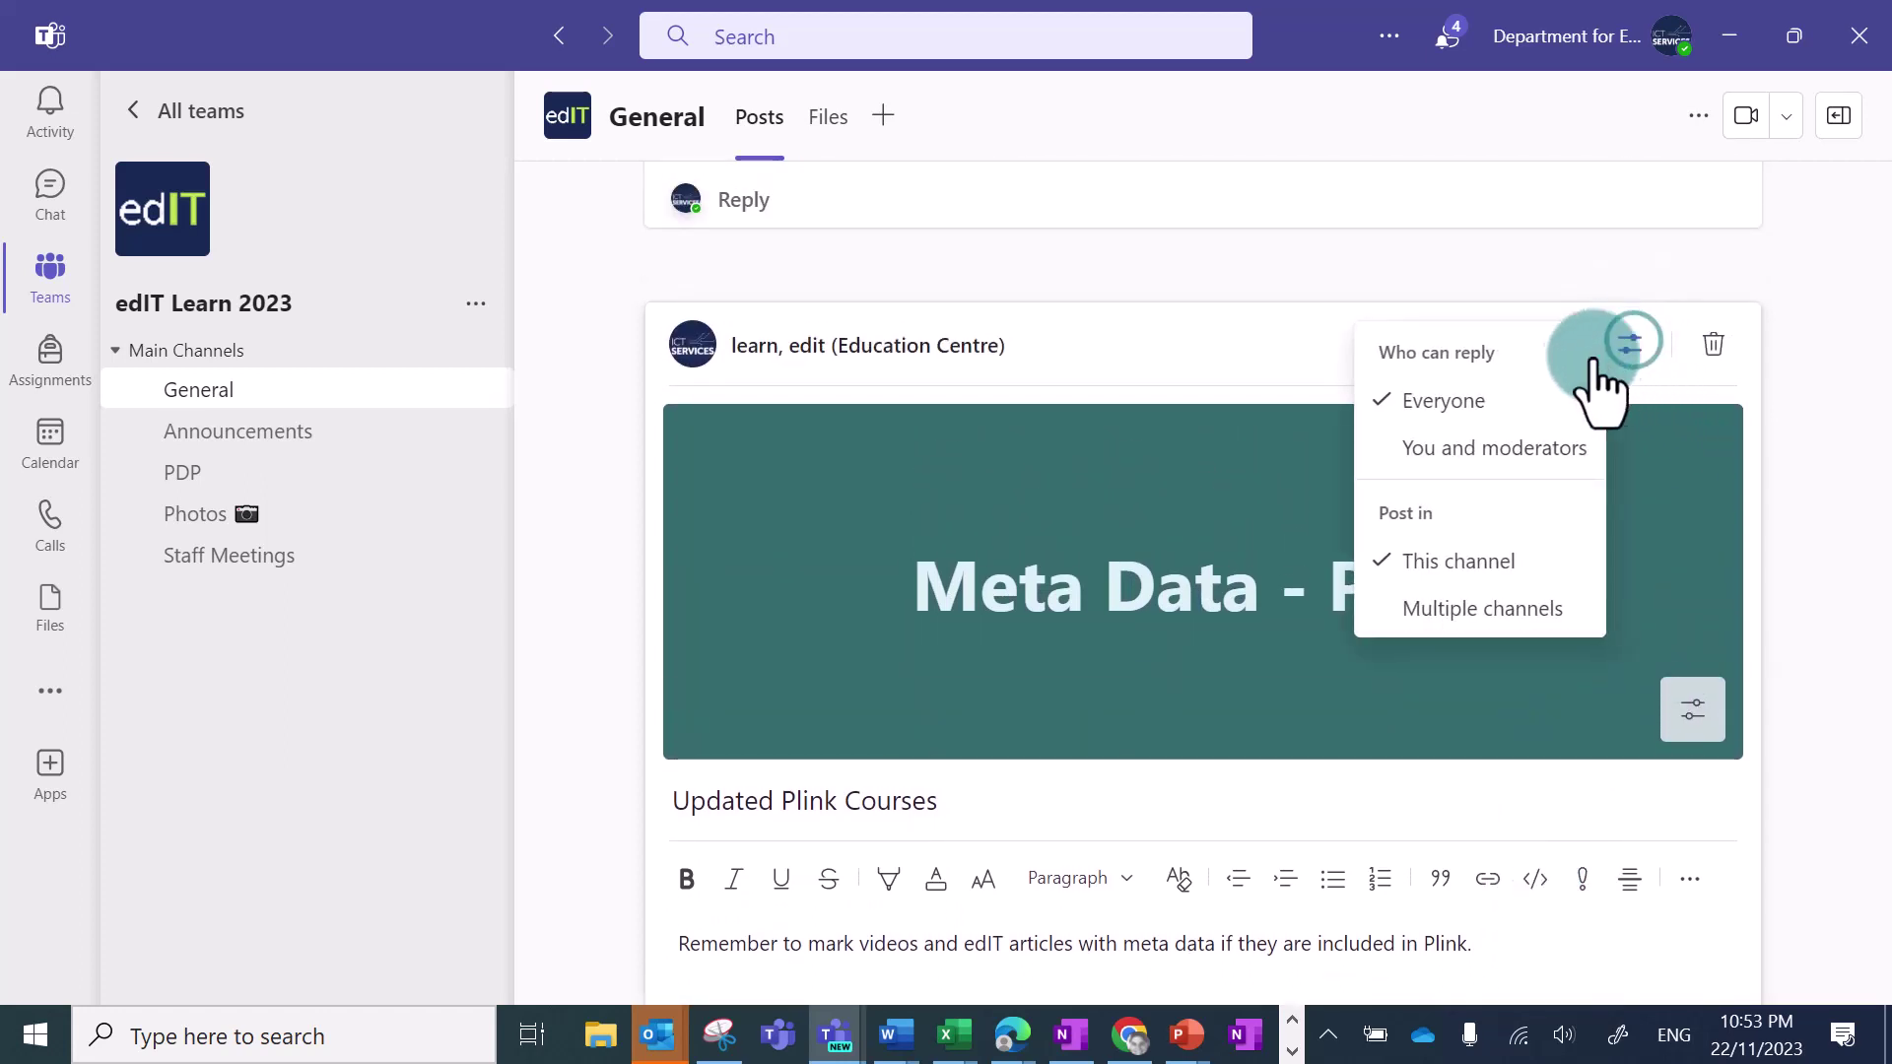